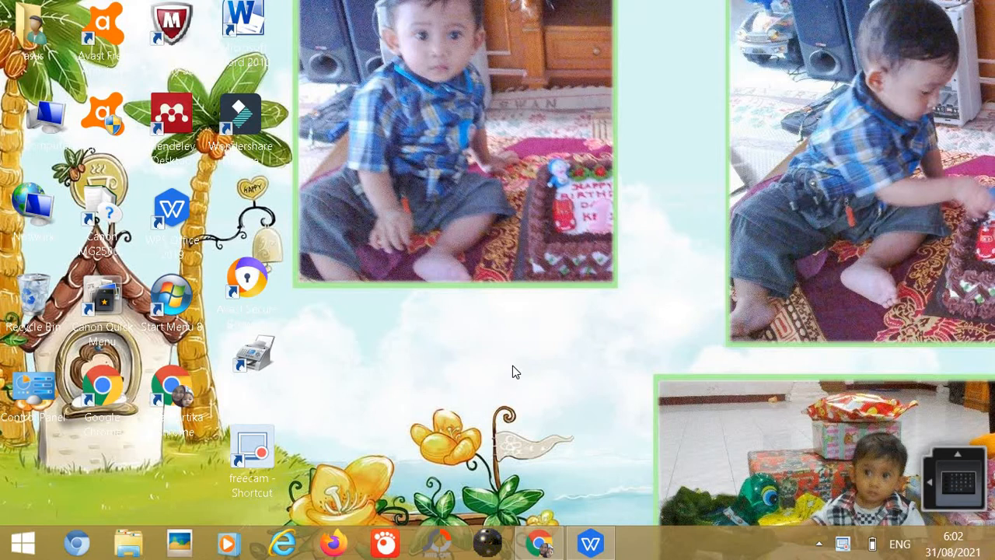
# Step: Switch to the Chrome browser and open the SPADA Dikti course page spadadikti.id/courses/13511/preview
pyautogui.click(548, 536)
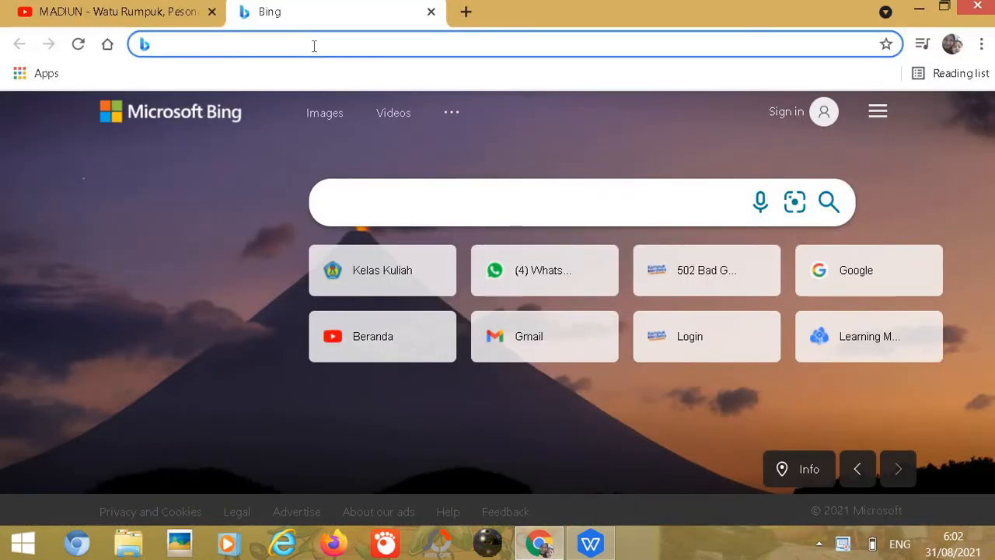
pyautogui.write('spadadikti.id/courses/13511/preview')
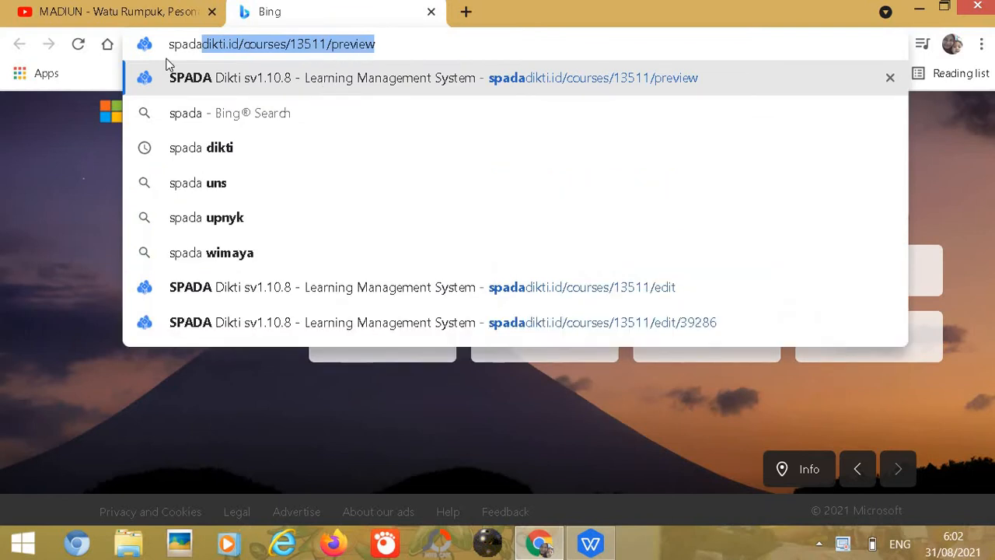
pyautogui.click(291, 83)
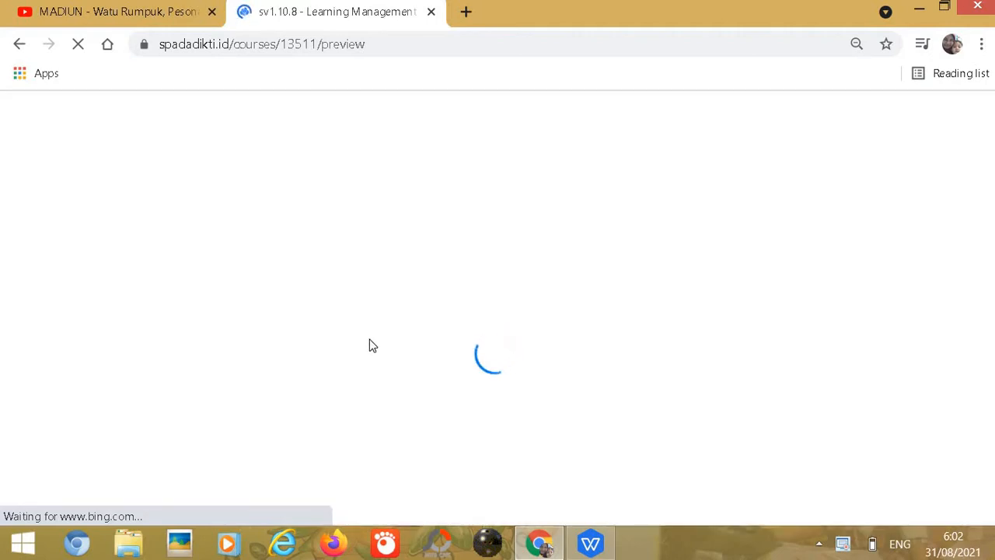
# Step: Open the Kampus Merdeka login page in a new browser tab and log in to the lecturer dashboard
pyautogui.click(466, 12)
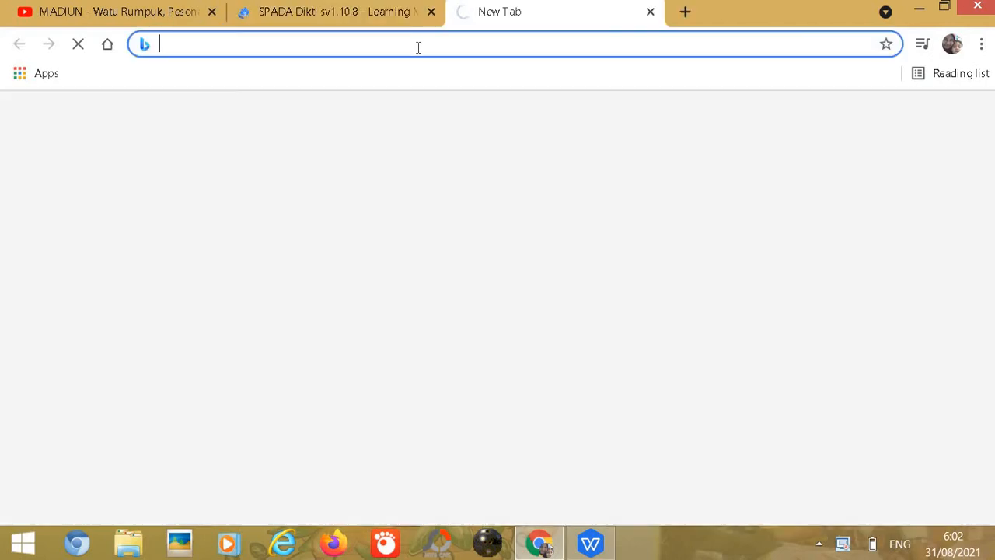
pyautogui.write('kampus')
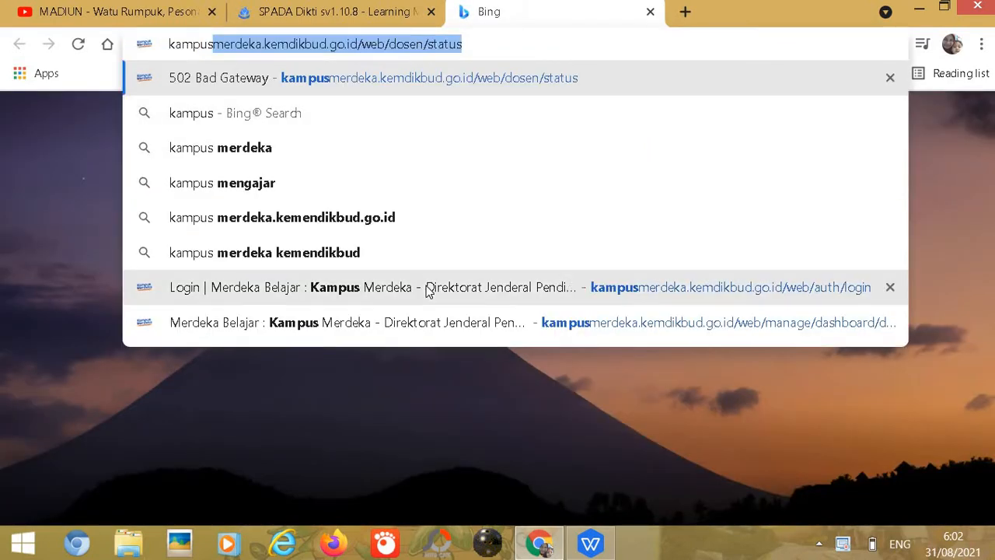
pyautogui.click(428, 287)
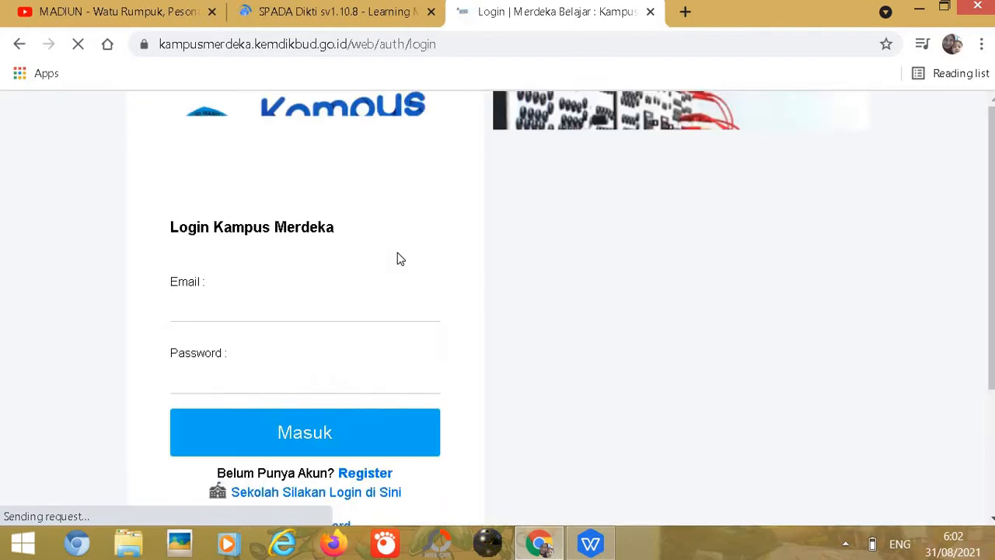
pyautogui.click(363, 436)
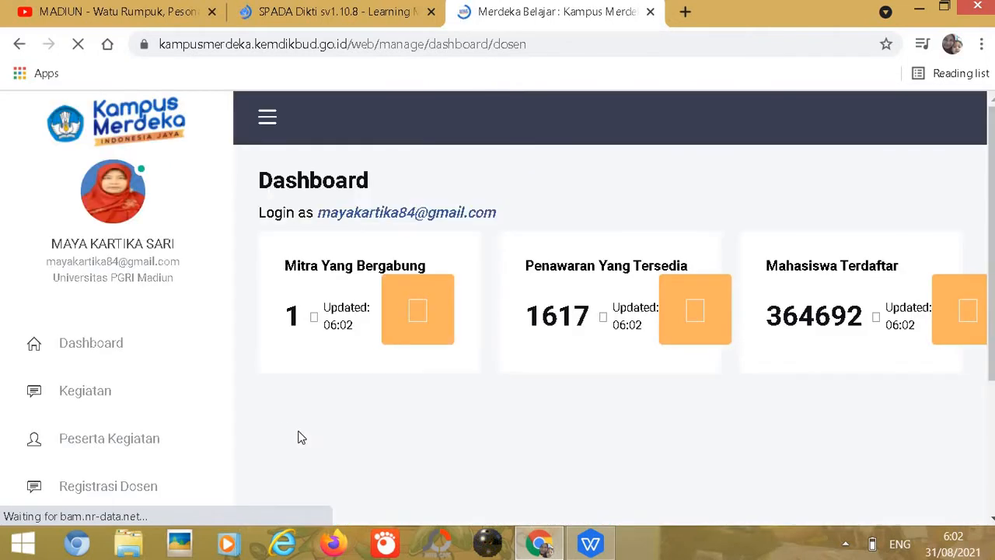
# Step: Close the earlier SPADA course page and log in to SPADA from the Kampus Merdeka dashboard
pyautogui.scroll(-1, 113, 346)
pyautogui.scroll(-1, 112, 346)
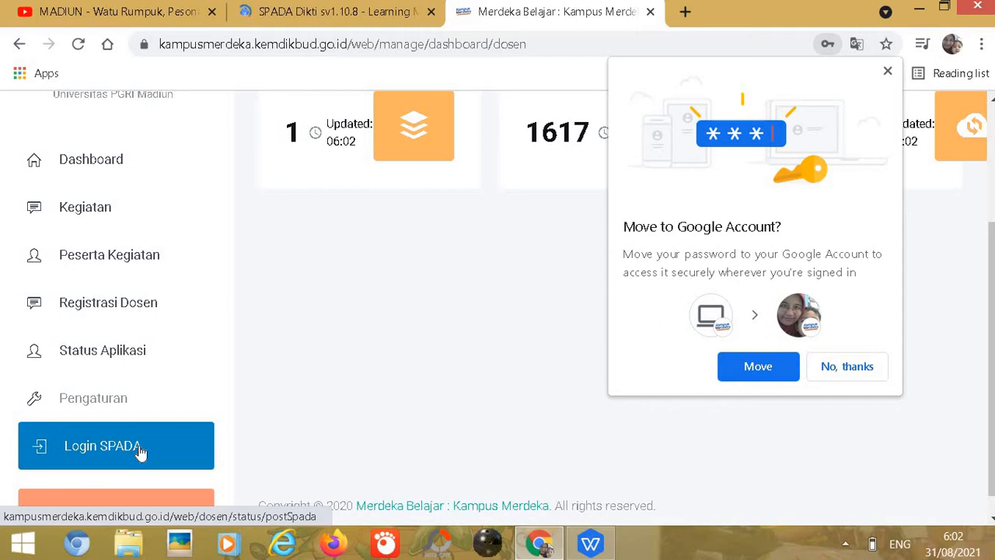
pyautogui.click(887, 71)
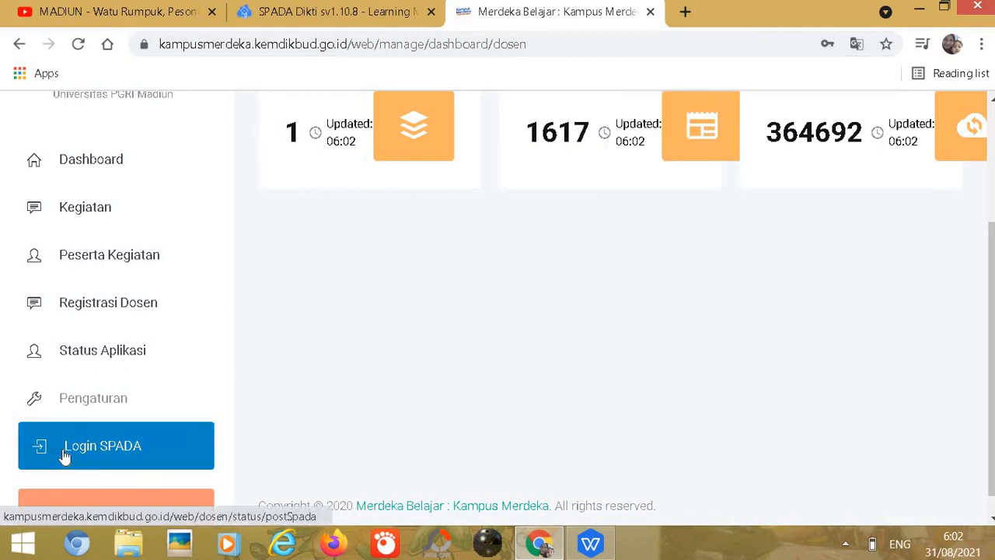
pyautogui.click(311, 11)
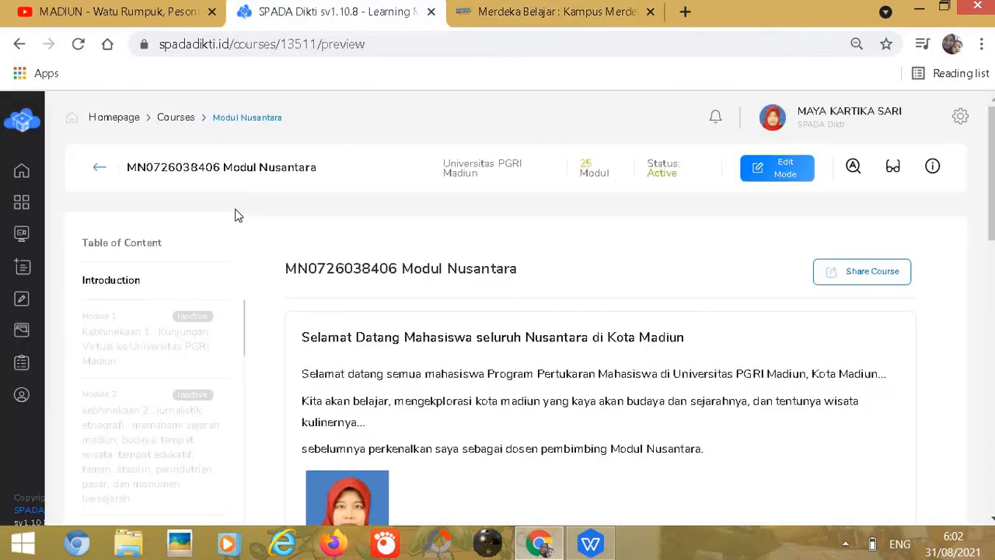
pyautogui.click(431, 11)
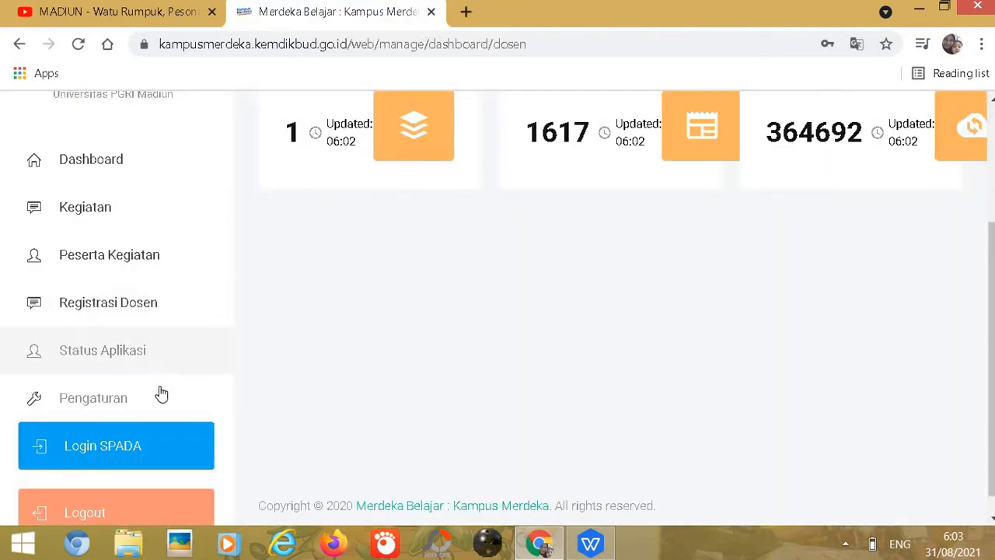
pyautogui.click(150, 443)
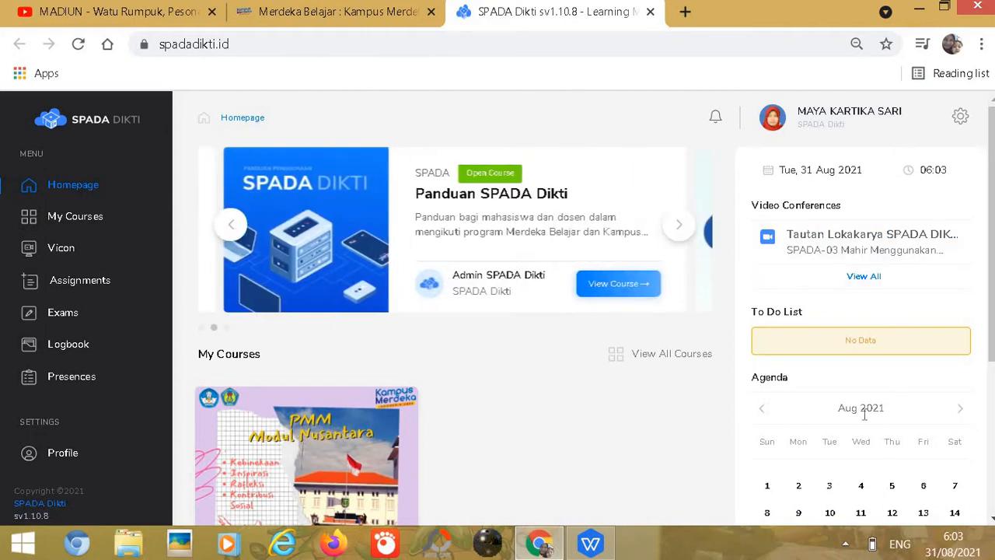
# Step: Open the Modul Nusantara course from My Courses and look through its introduction page
pyautogui.scroll(-3, 862, 414)
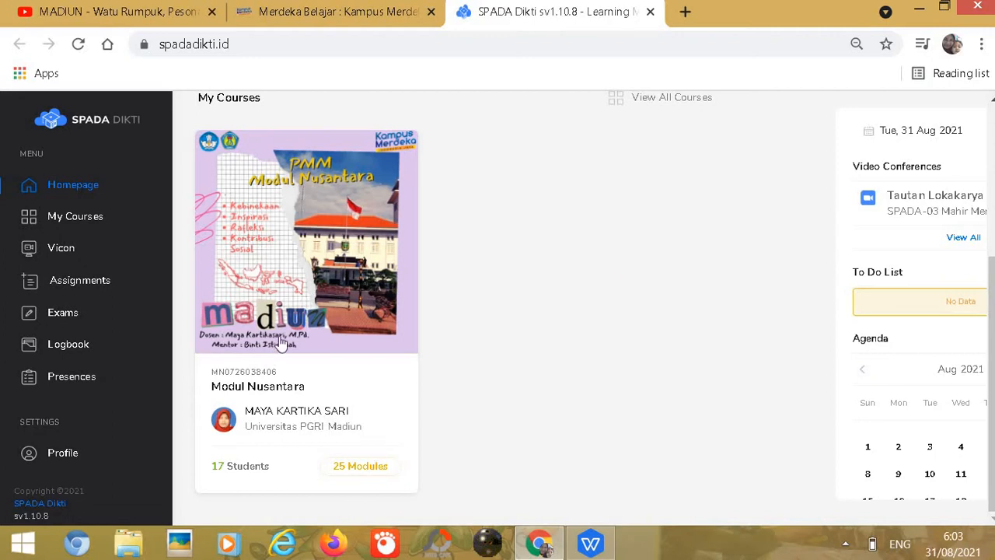
pyautogui.click(367, 469)
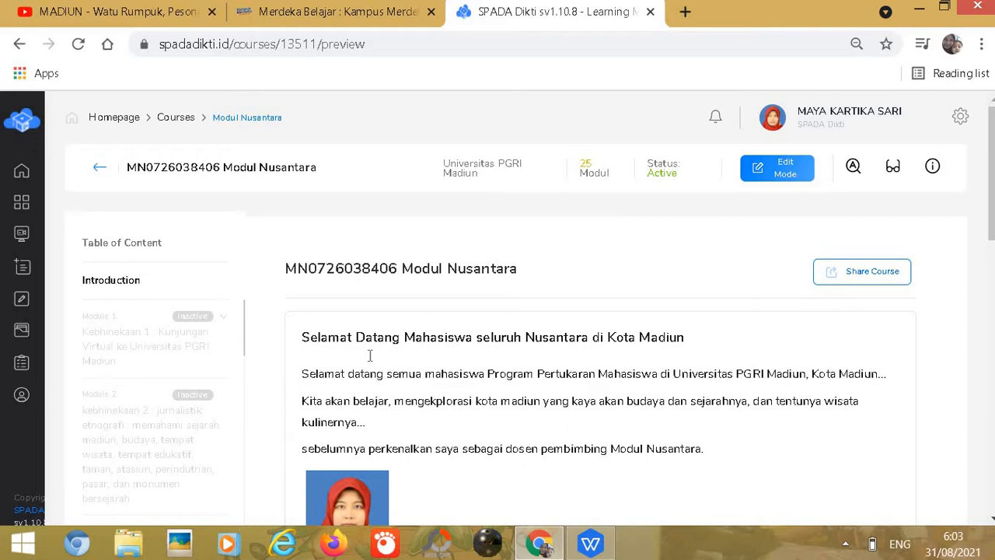
pyautogui.scroll(-12, 443, 381)
pyautogui.scroll(5, 443, 381)
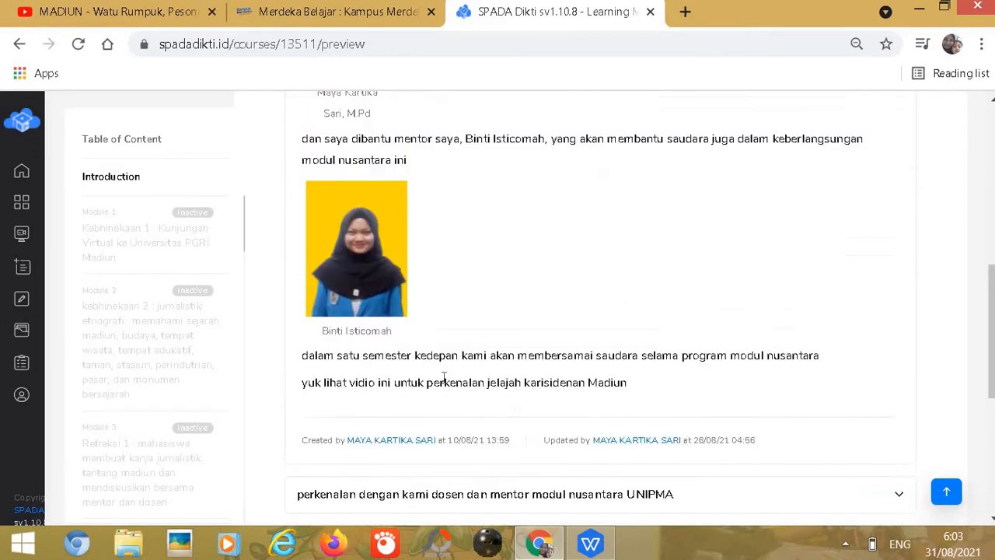
pyautogui.scroll(7, 443, 378)
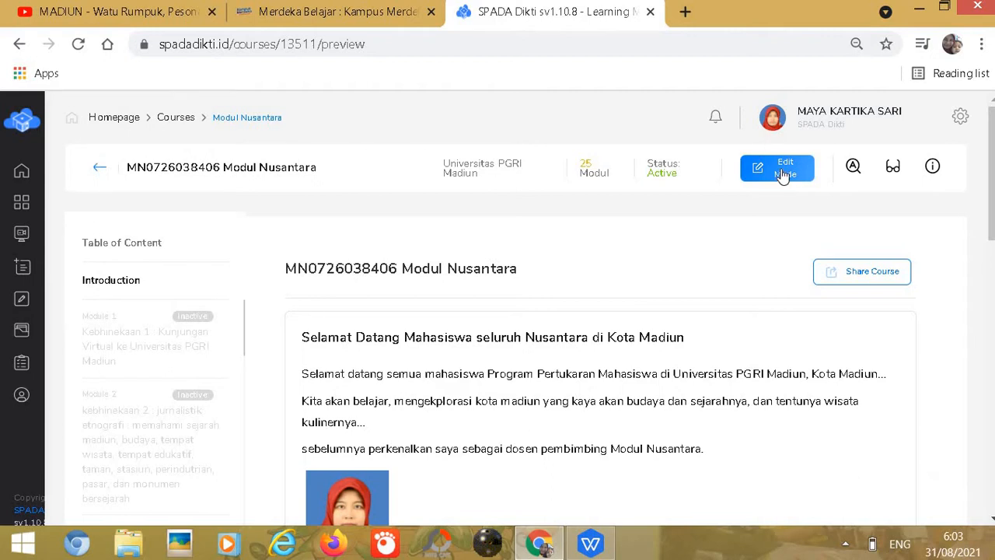
# Step: Switch the Modul Nusantara course to edit mode and open Module 1, Kebhinekaan 1
pyautogui.click(782, 173)
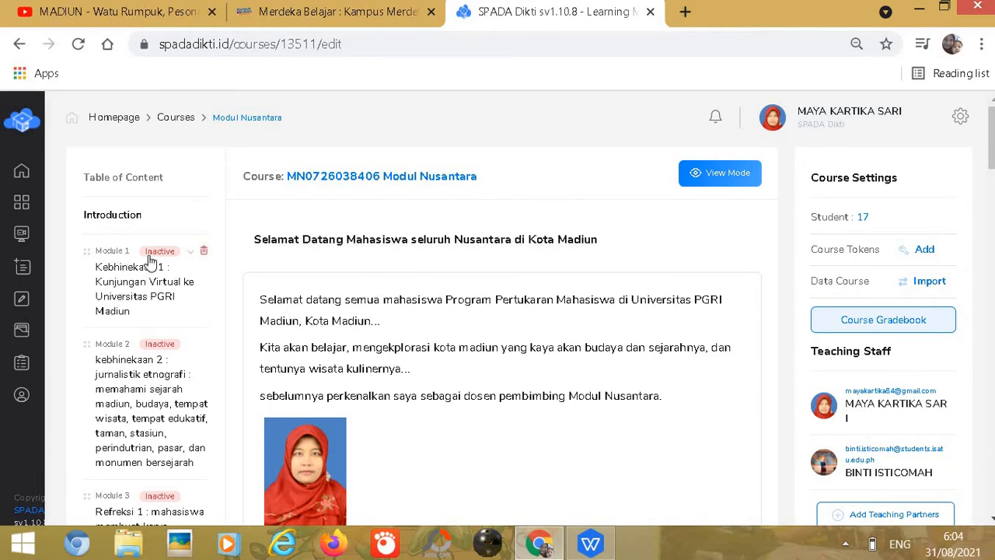
pyautogui.click(140, 284)
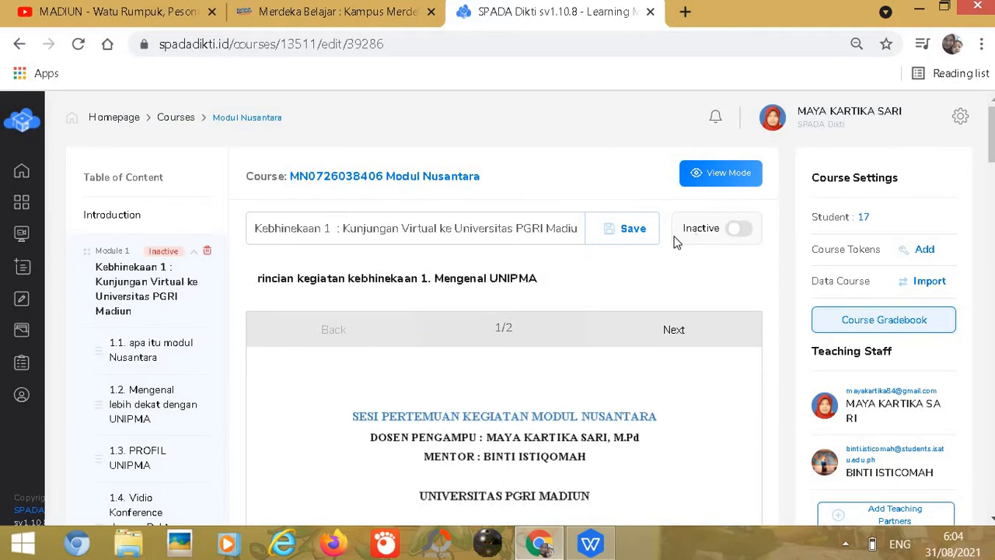
# Step: Toggle Module 1 to active and back to inactive, and open its title for editing
pyautogui.click(743, 232)
pyautogui.click(731, 235)
pyautogui.click(257, 227)
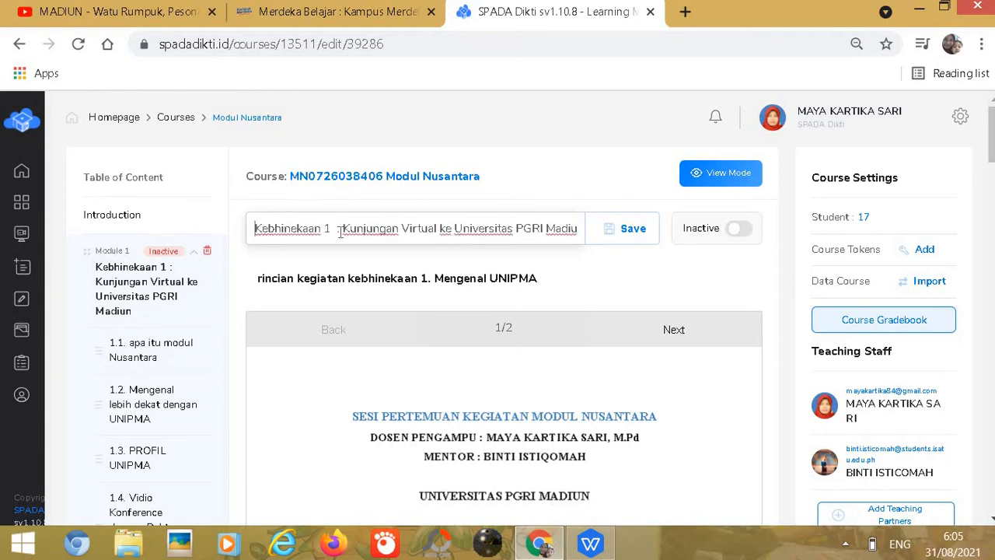
# Step: Add a new module manually at the end of the course's table of contents
pyautogui.scroll(-15, 182, 327)
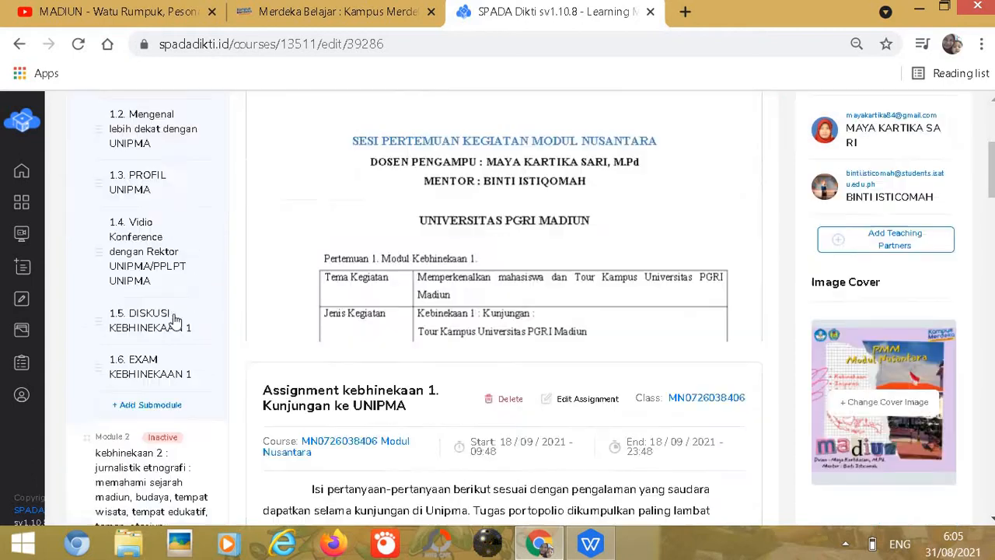
pyautogui.scroll(-15, 148, 351)
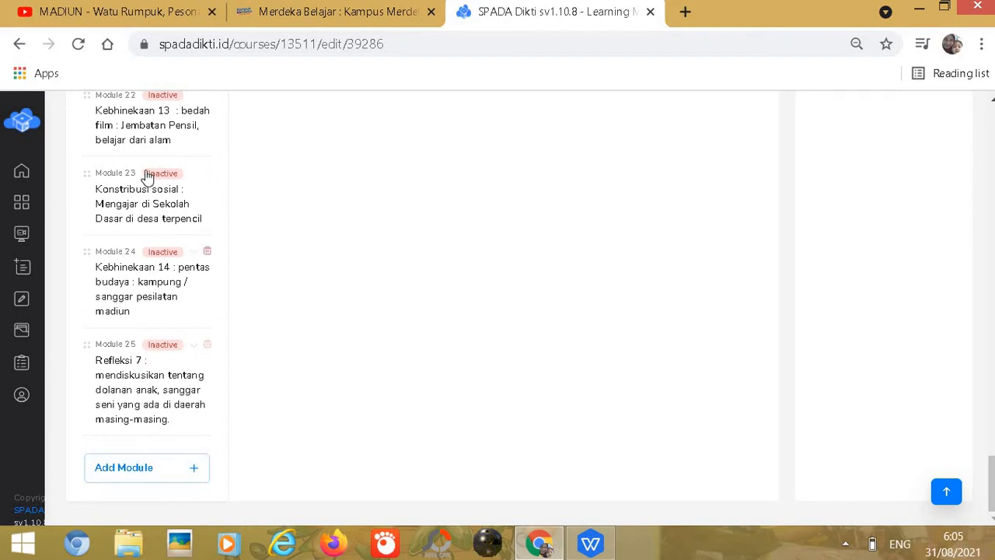
pyautogui.click(125, 469)
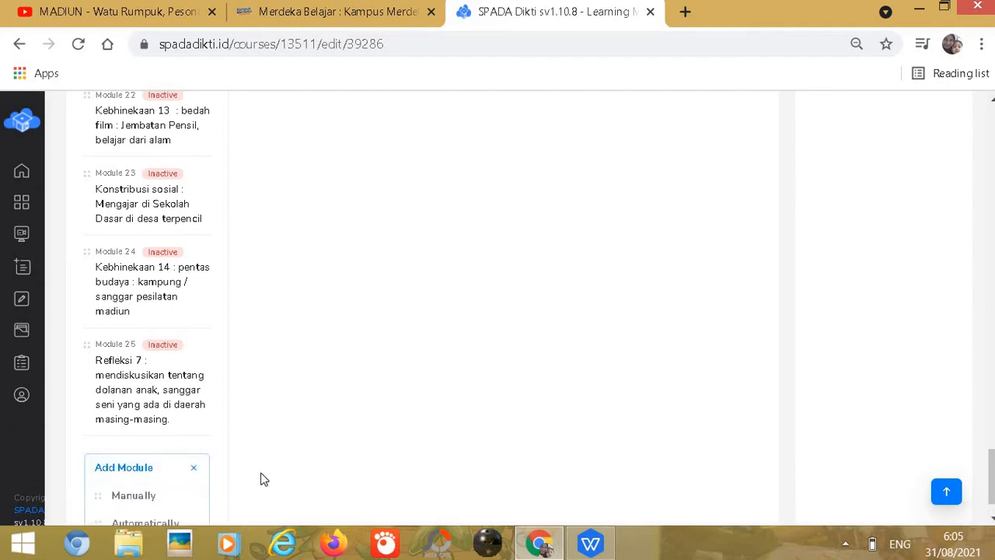
pyautogui.scroll(-1, 256, 458)
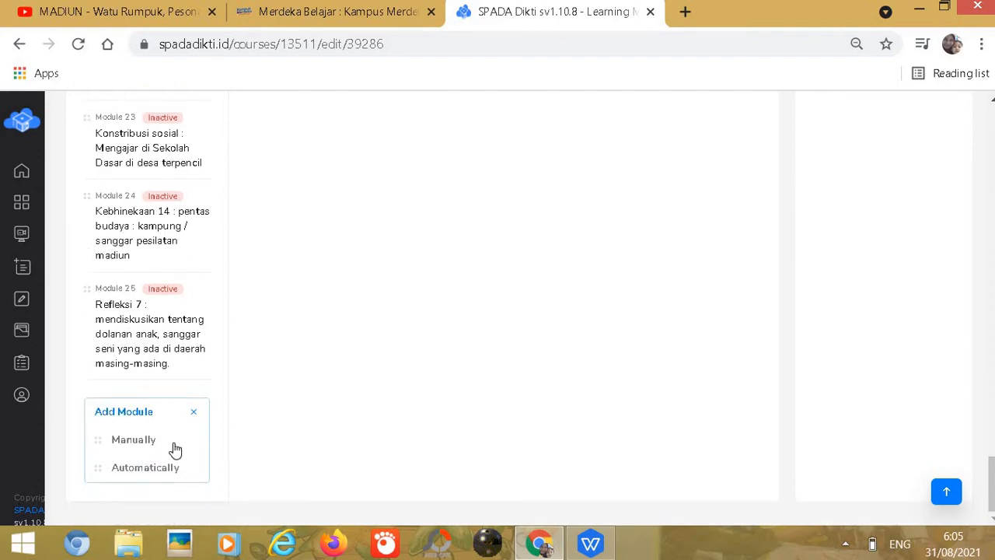
pyautogui.click(135, 441)
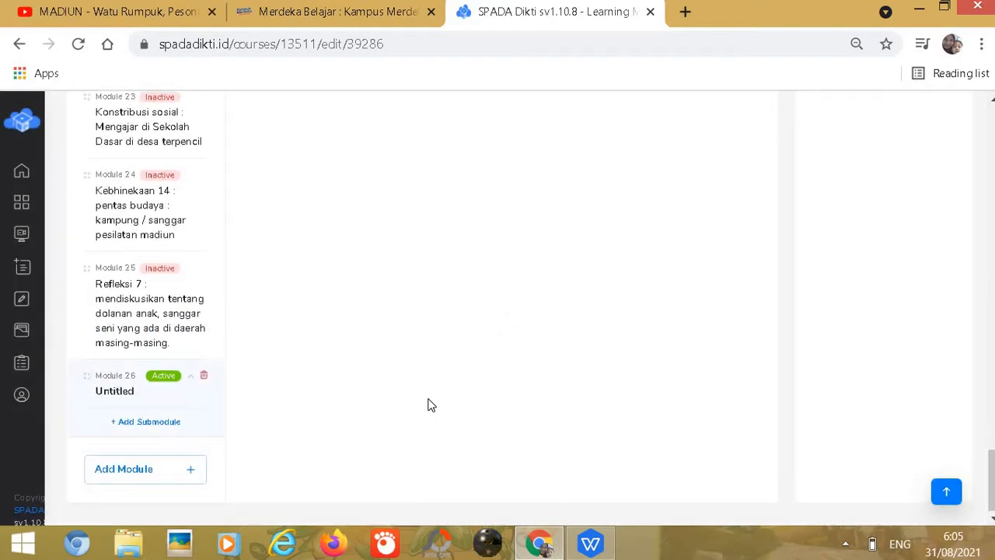
# Step: Rename the new untitled module as "kebhinekaan 26" and save it
pyautogui.scroll(20, 304, 295)
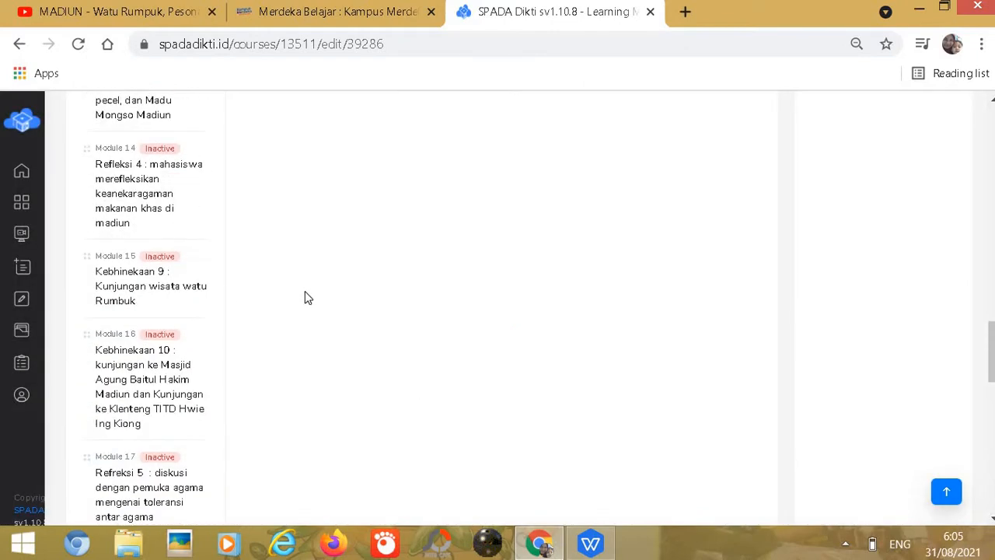
pyautogui.scroll(5, 304, 298)
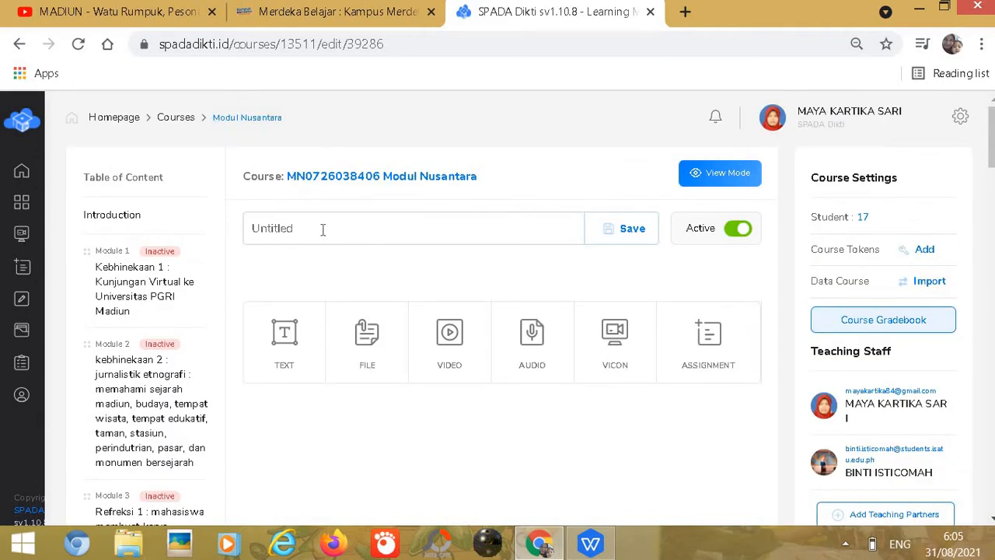
pyautogui.doubleClick(249, 239)
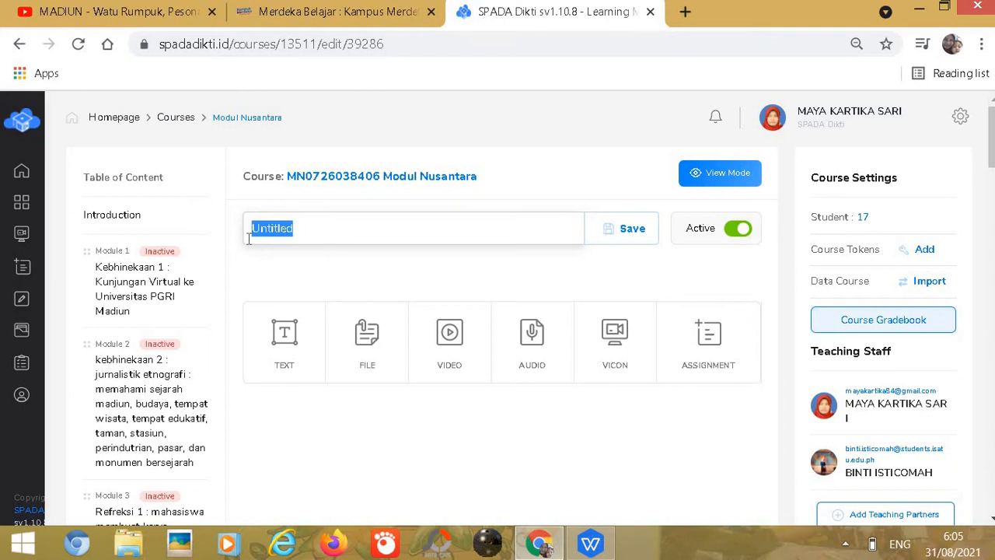
pyautogui.write('ebi')
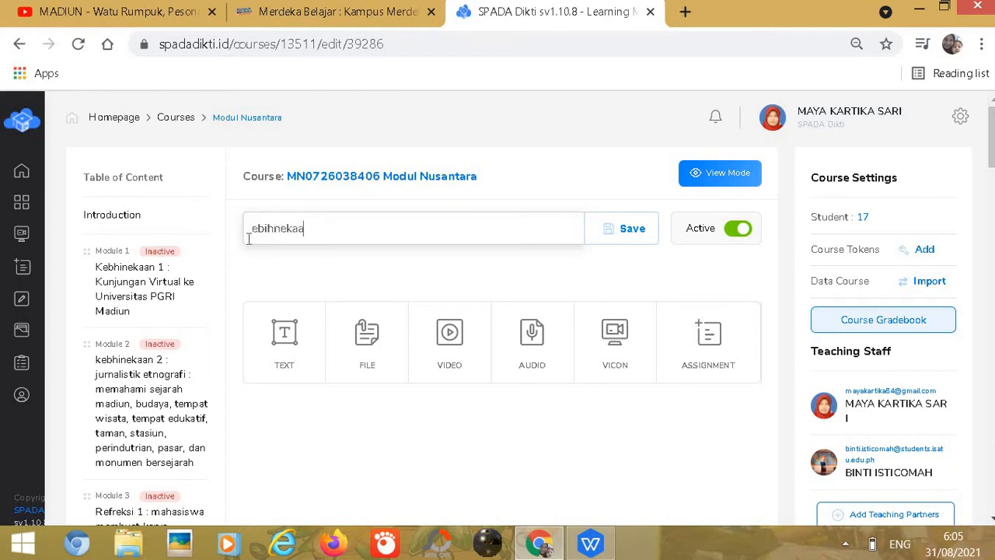
pyautogui.write('hneka')
pyautogui.press('BackSpace')
pyautogui.press('BackSpace')
pyautogui.press('BackSpace')
pyautogui.press('BackSpace')
pyautogui.press('BackSpace')
pyautogui.press('BackSpace')
pyautogui.press('BackSpace')
pyautogui.press('BackSpace')
pyautogui.write('kebhinekaan 26')
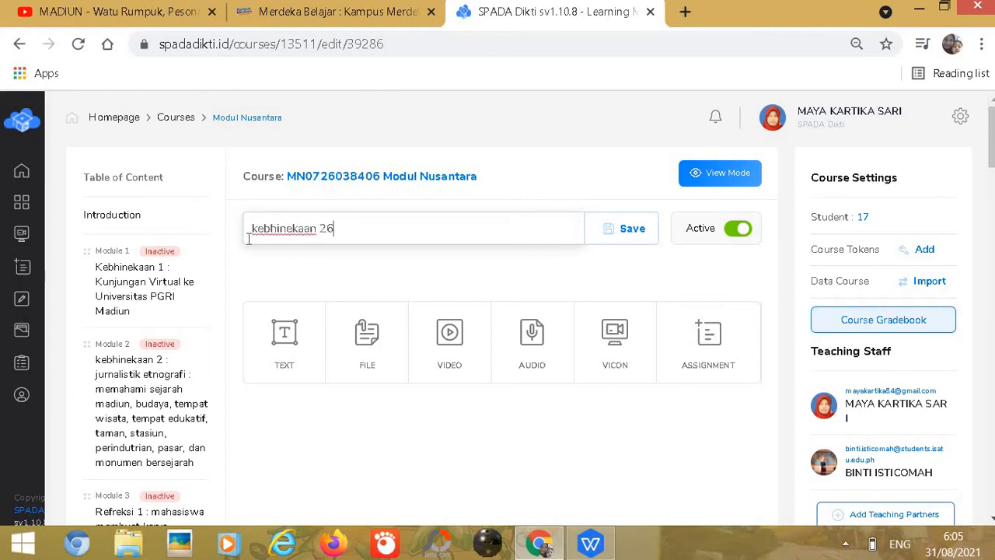
pyautogui.click(614, 246)
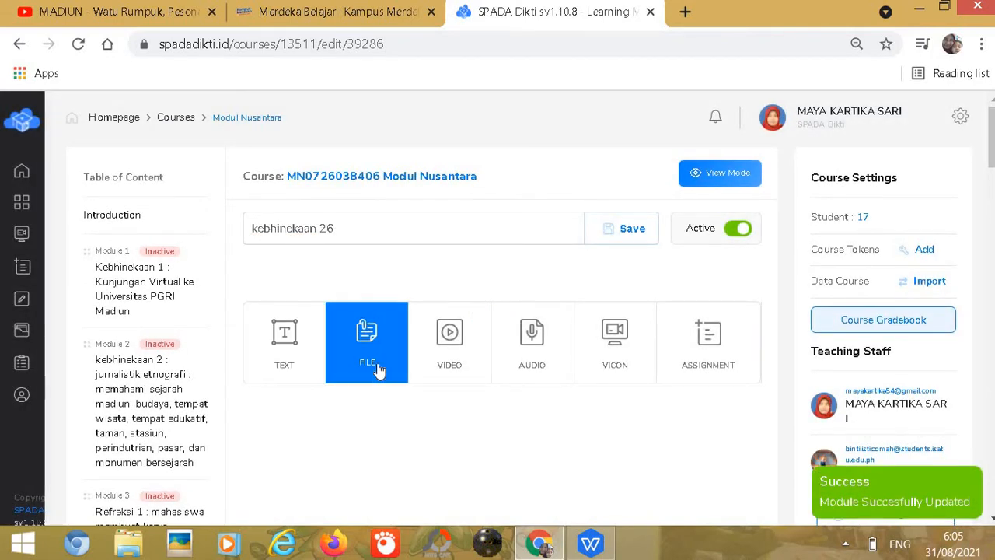
# Step: Open Module 1, Kebhinekaan 1, and delete the "kebhinekaan 26" module at the end of the table of contents
pyautogui.scroll(-1, 148, 342)
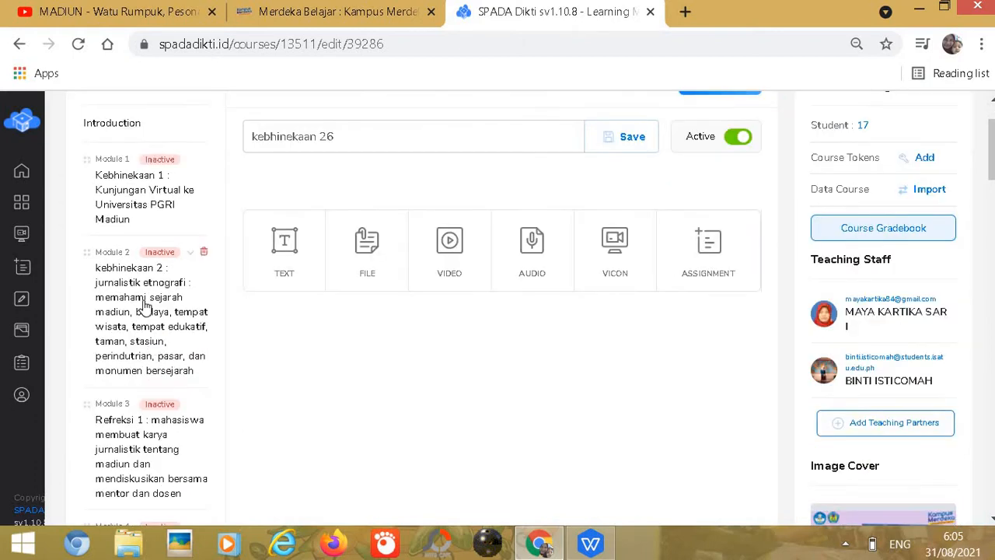
pyautogui.click(121, 197)
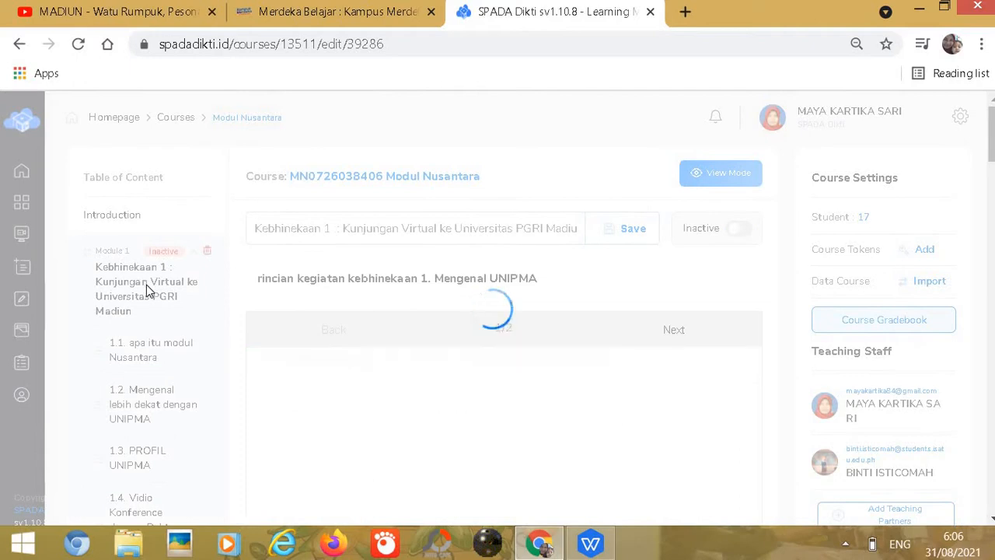
pyautogui.scroll(-10, 146, 292)
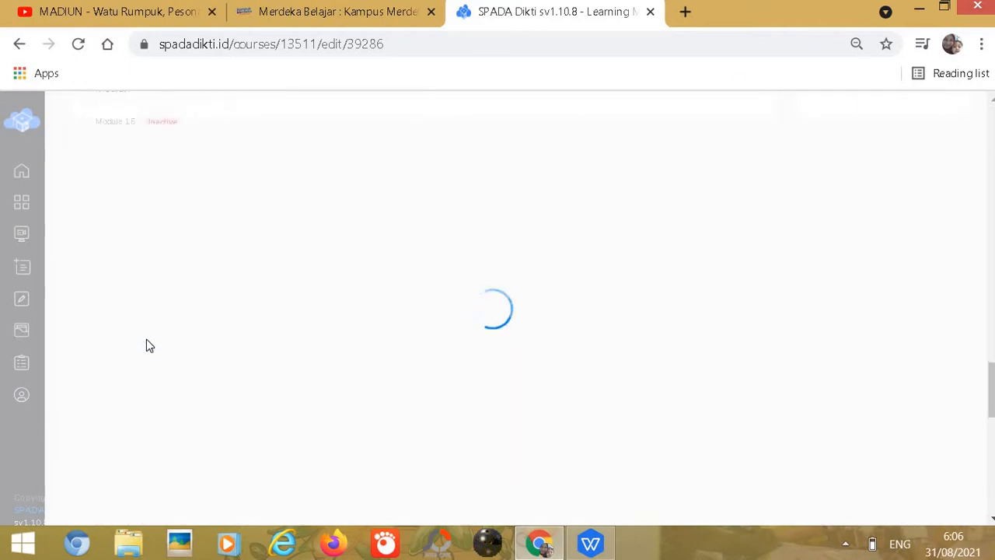
pyautogui.scroll(-3, 148, 345)
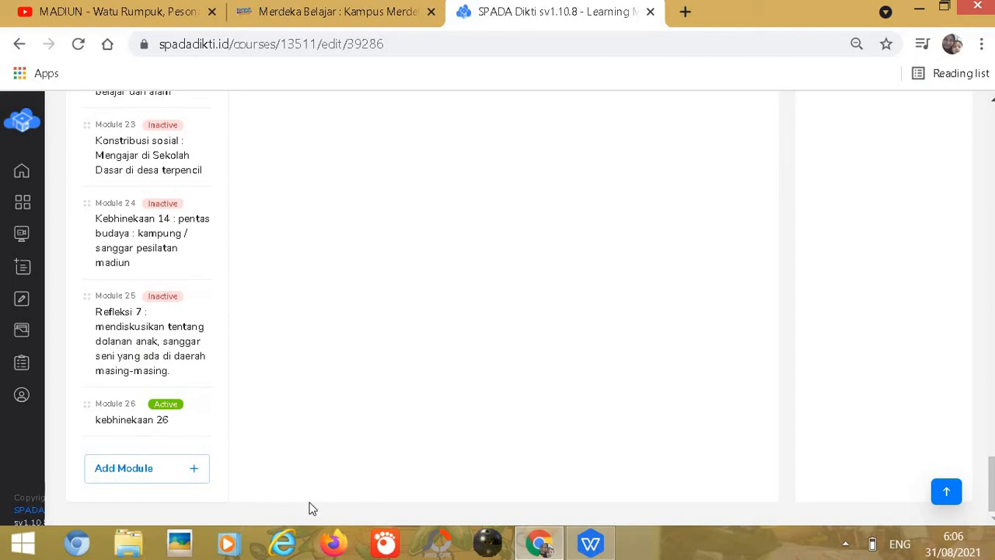
pyautogui.moveTo(155, 430)
pyautogui.click(207, 405)
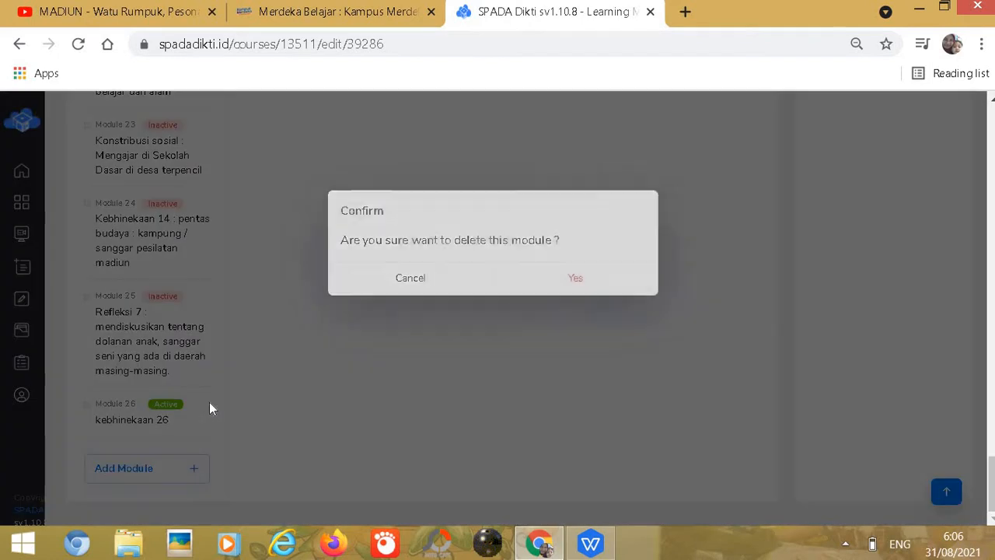
pyautogui.click(579, 278)
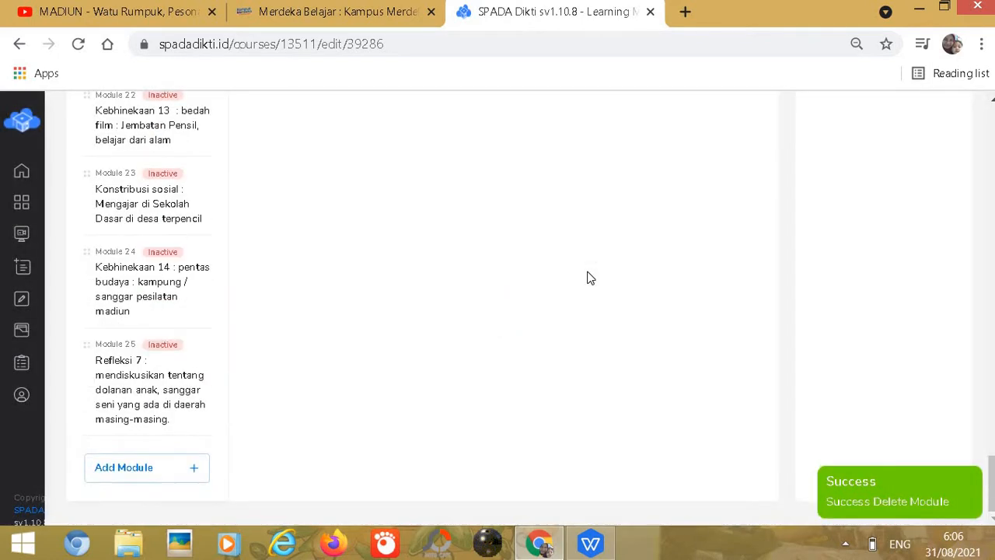
# Step: Open Module 1's submodule 1.1, "apa itu modul Nusantara", and look over its attached document
pyautogui.scroll(15, 304, 351)
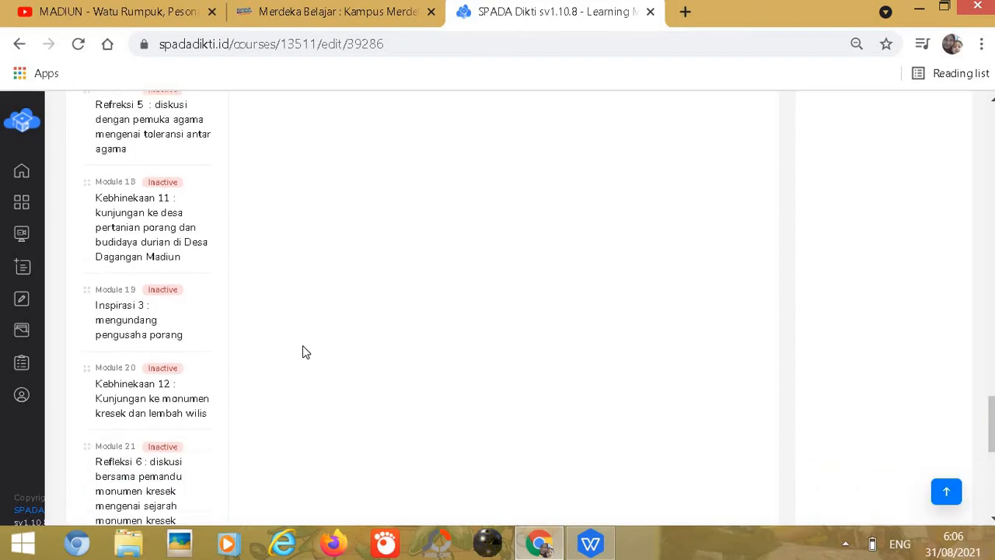
pyautogui.scroll(5, 302, 352)
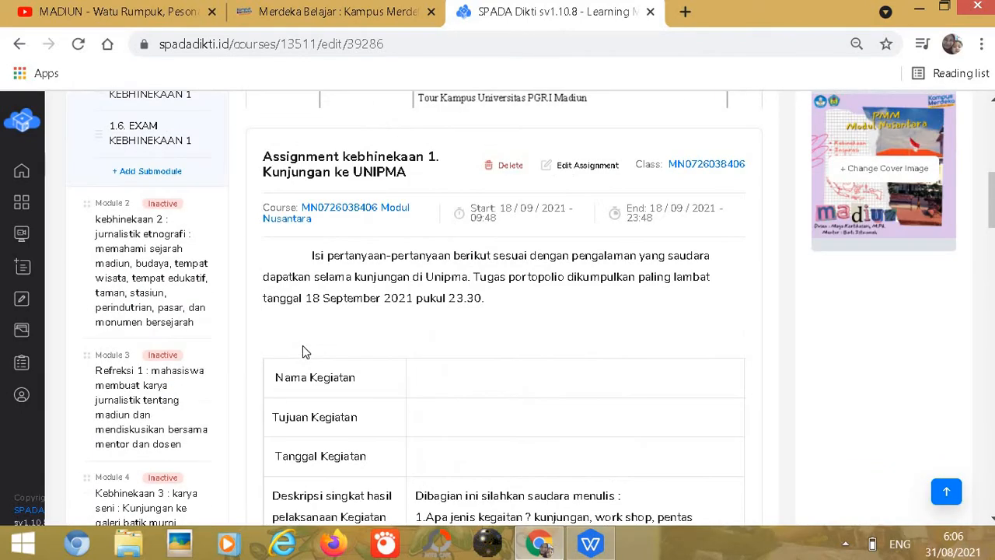
pyautogui.scroll(6, 147, 232)
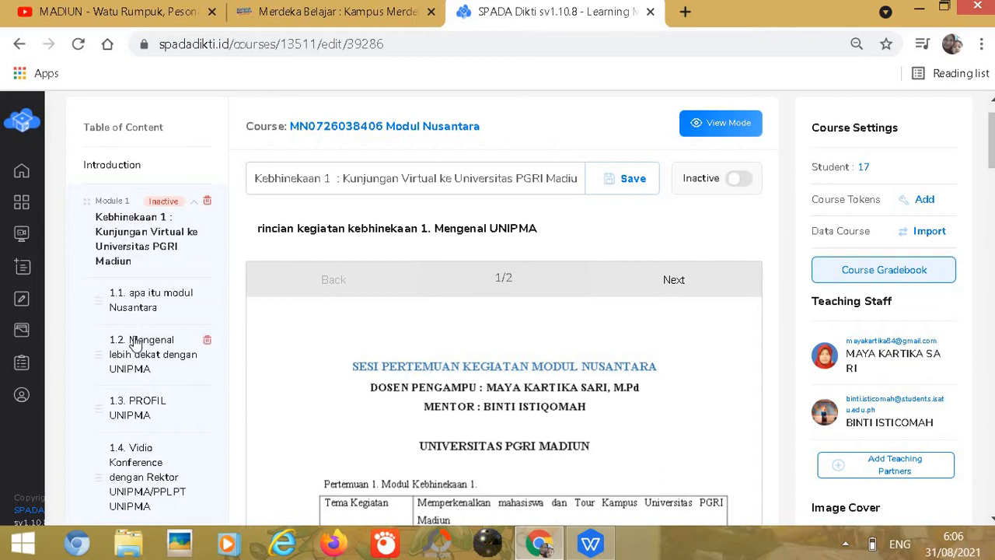
pyautogui.scroll(-1, 144, 336)
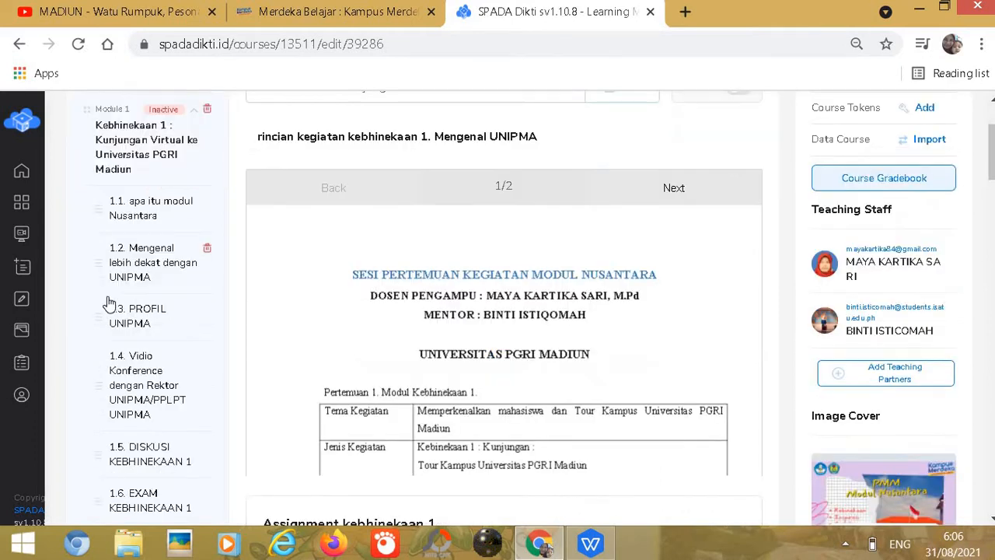
pyautogui.click(147, 220)
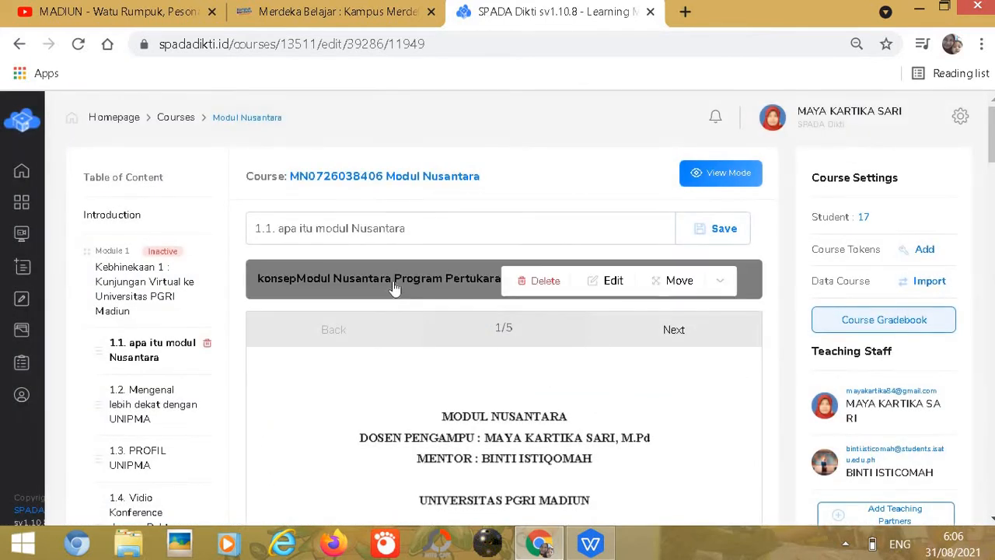
pyautogui.scroll(-3, 407, 411)
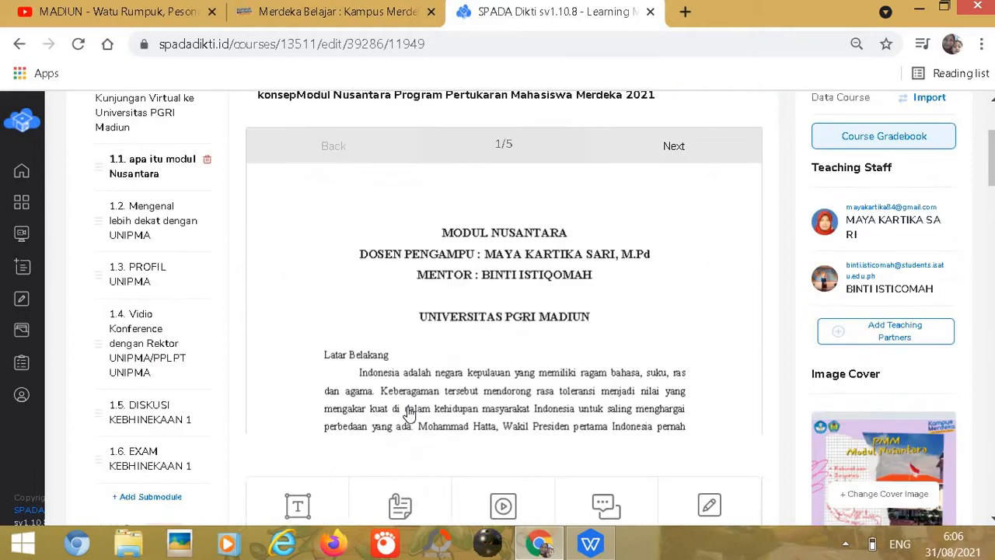
# Step: Open submodule 1.2, "Mengenal lebih dekat dengan UNIPMA", and look over its campus tour video page
pyautogui.scroll(1, 423, 303)
pyautogui.click(122, 225)
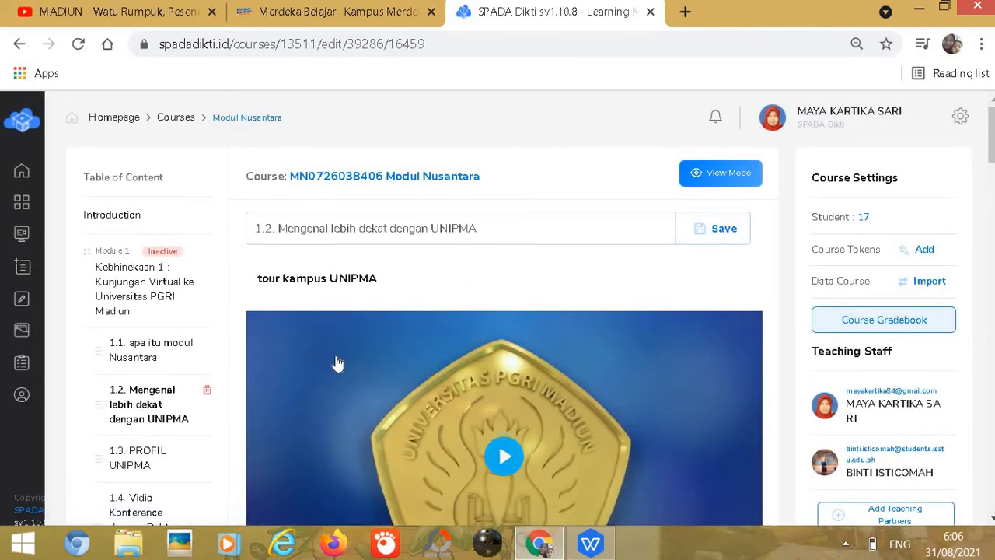
pyautogui.scroll(-4, 337, 364)
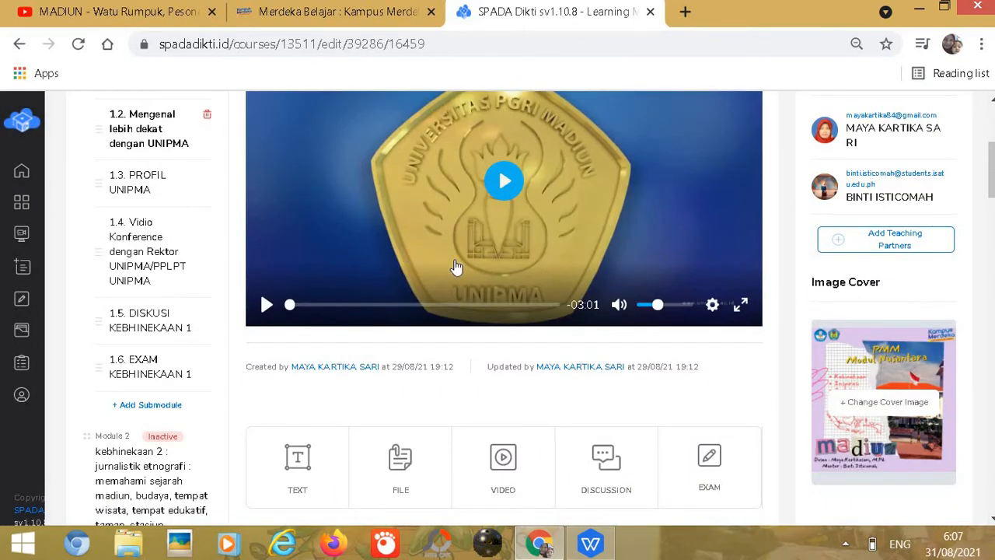
pyautogui.scroll(3, 426, 387)
pyautogui.scroll(2, 426, 387)
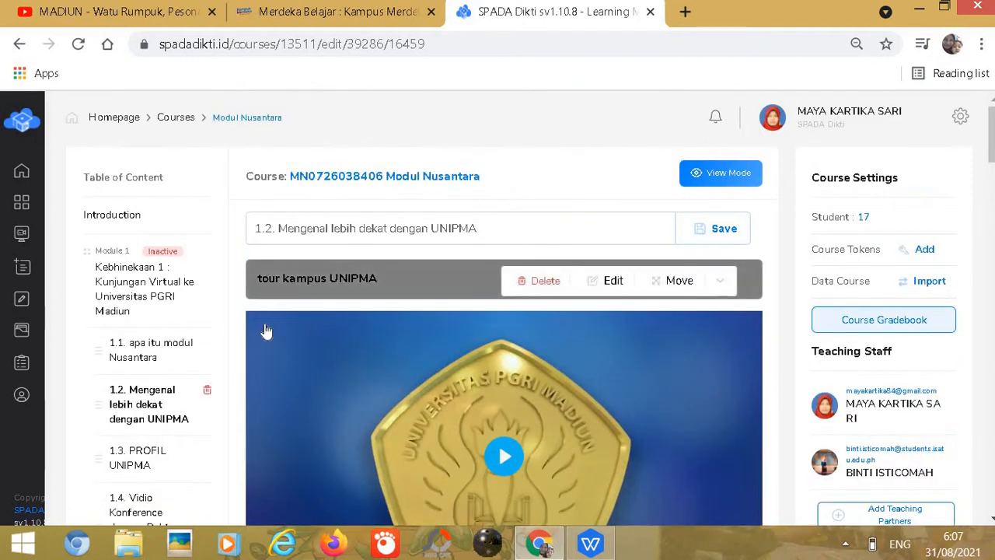
# Step: Open submodule 1.3, "PROFIL UNIPMA", and look over its introductory text and profile document
pyautogui.scroll(-2, 149, 412)
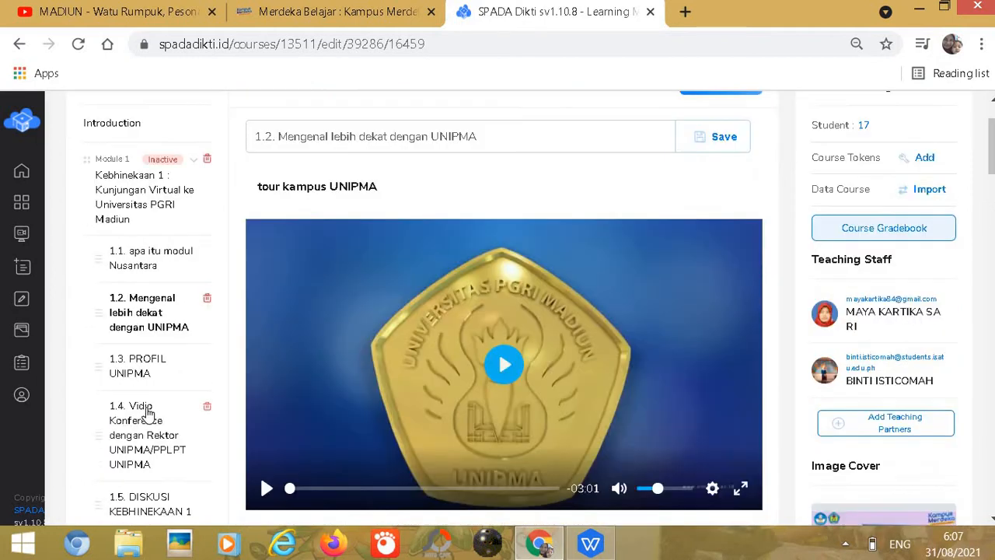
pyautogui.click(132, 365)
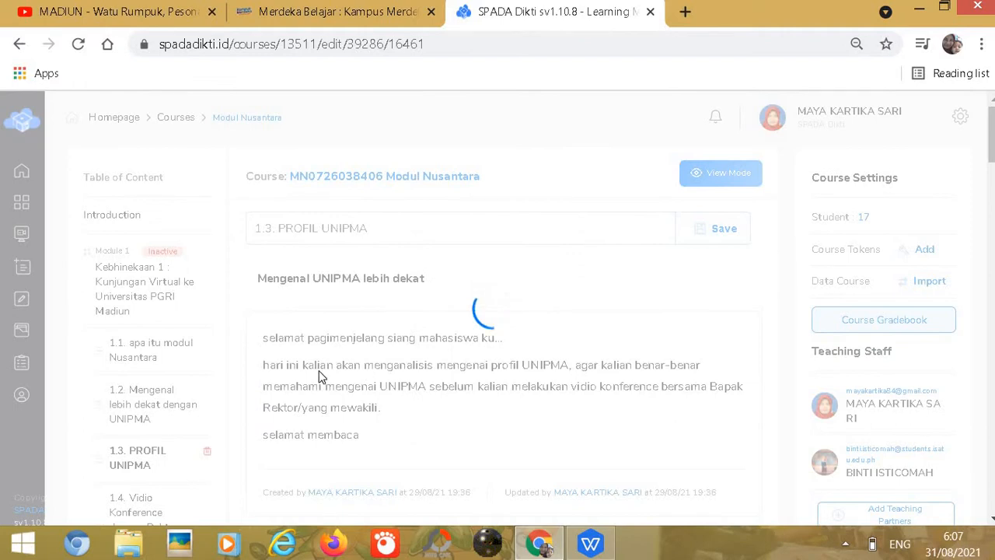
pyautogui.scroll(-8, 354, 398)
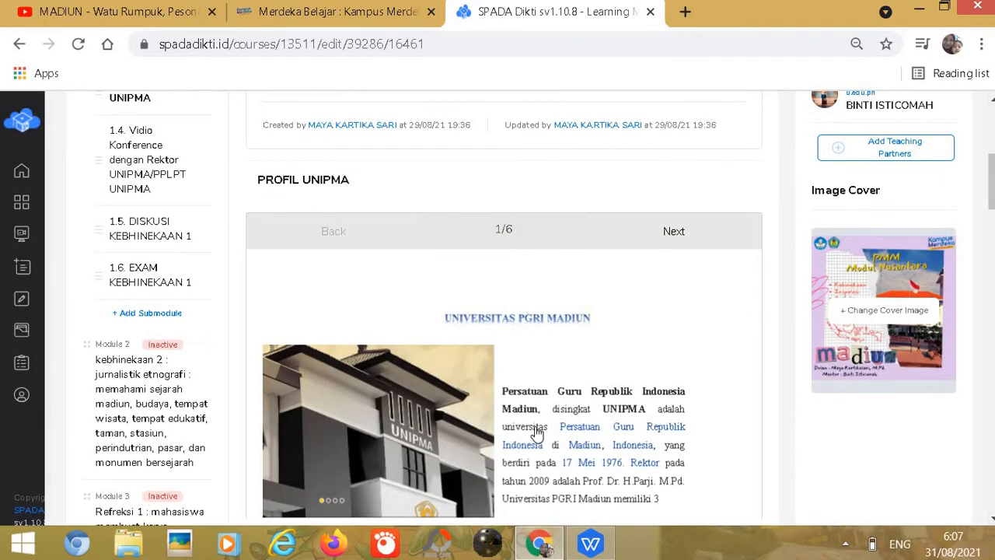
pyautogui.scroll(-4, 535, 433)
pyautogui.scroll(4, 175, 310)
# Step: View submodule 1.4 on the video conference with the rector and submodule 1.5, "DISKUSI KEBHINEKAAN 1"
pyautogui.click(140, 187)
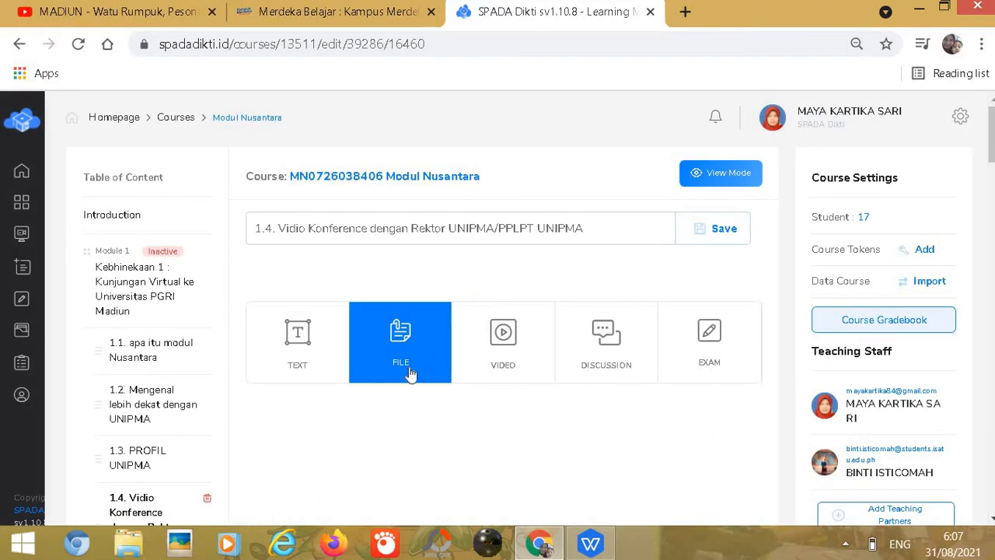
pyautogui.scroll(-2, 160, 436)
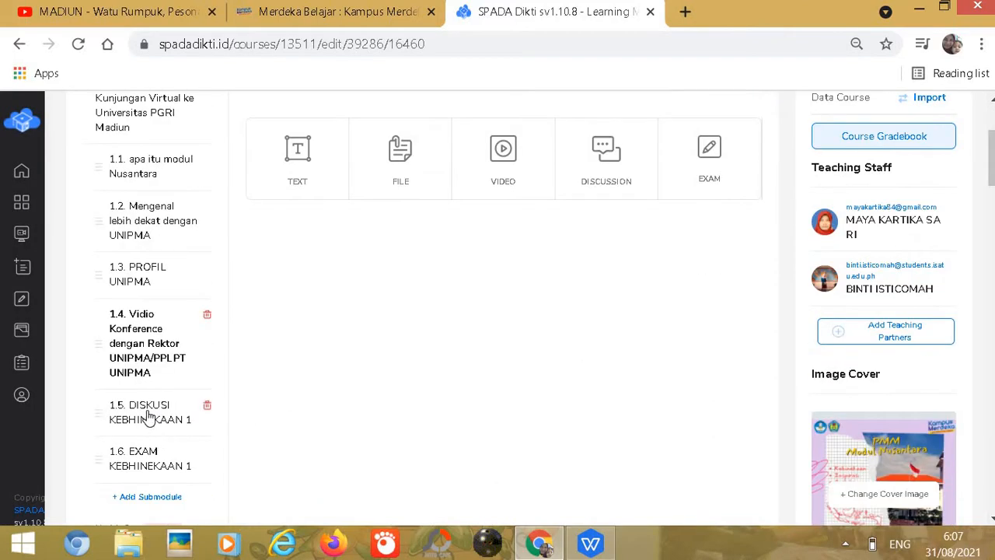
pyautogui.click(156, 417)
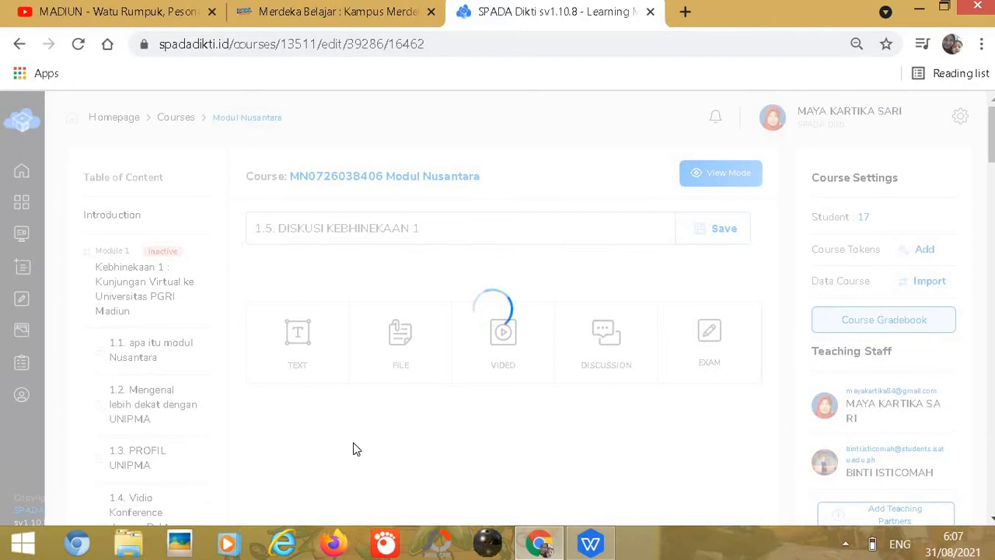
# Step: Open submodule 1.6, "EXAM KEBHINEKAAN 1", and examine its quiz settings
pyautogui.scroll(-2, 251, 442)
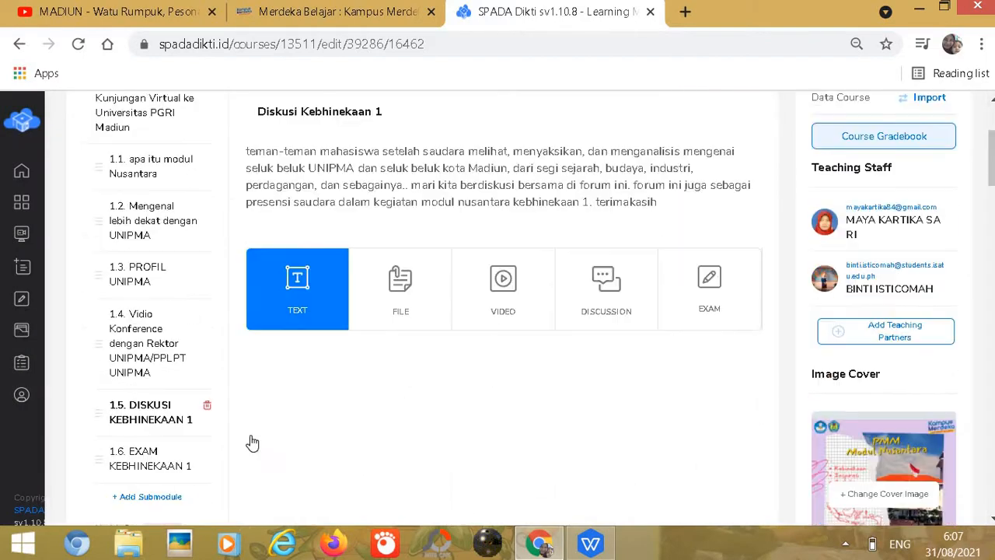
pyautogui.click(151, 457)
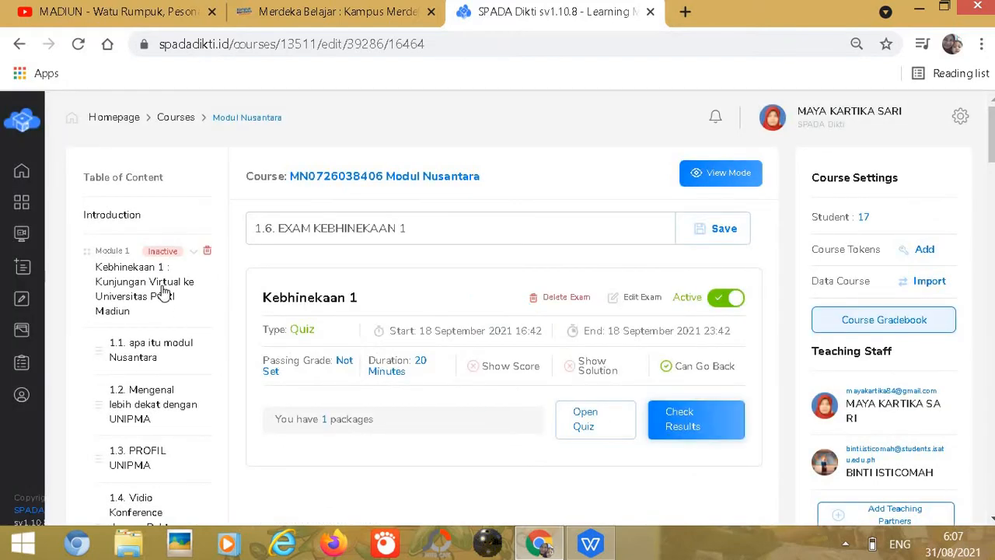
pyautogui.scroll(-3, 163, 291)
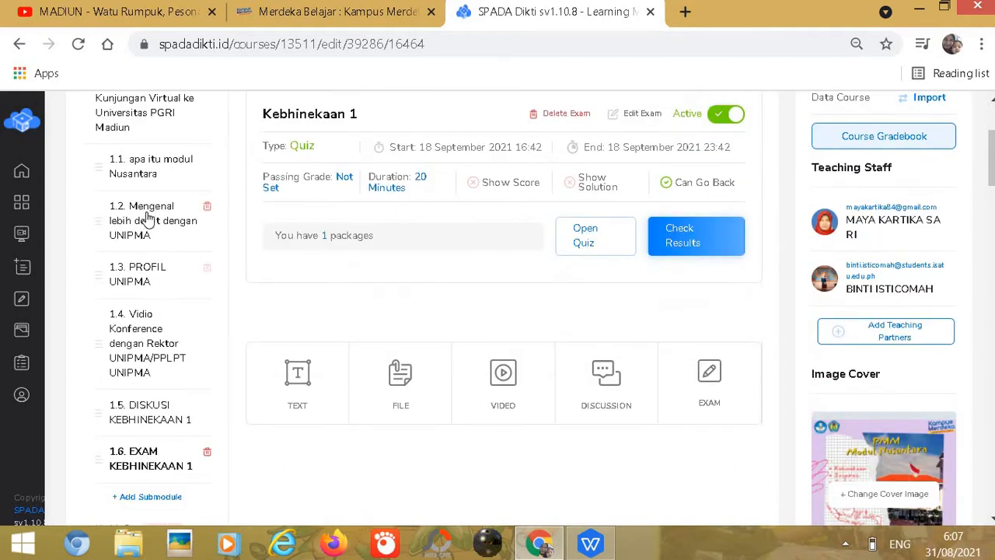
# Step: Browse the course's remaining modules and open Module 15, "Kebhinekaan 9 : Kunjungan wisata watu Rumbuk"
pyautogui.scroll(-4, 146, 358)
pyautogui.scroll(-20, 146, 359)
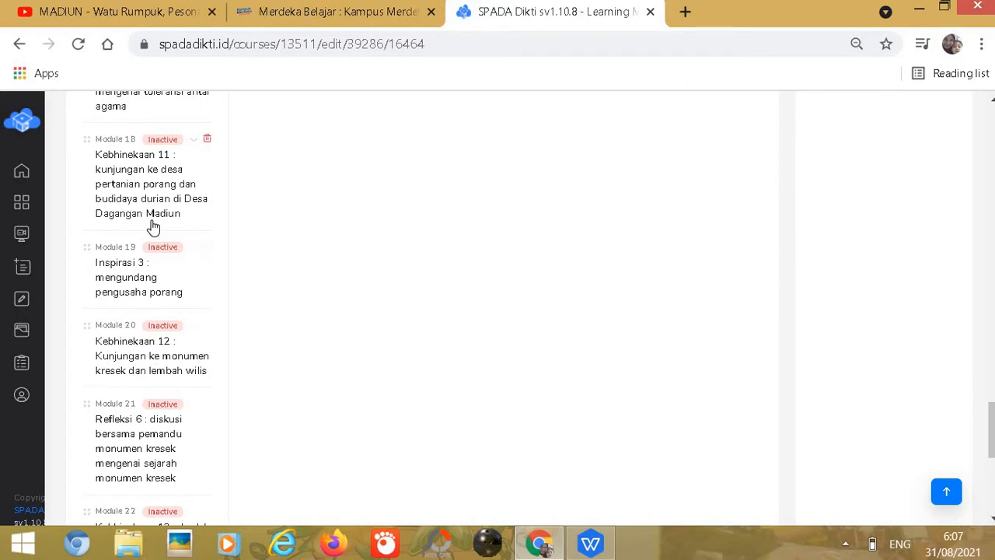
pyautogui.scroll(3, 152, 226)
pyautogui.scroll(4, 152, 226)
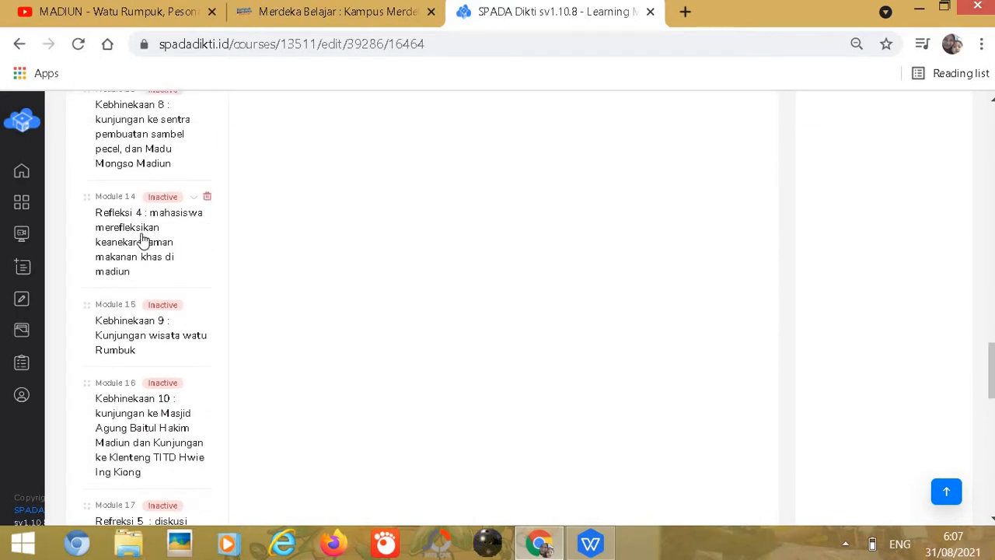
pyautogui.scroll(2, 127, 171)
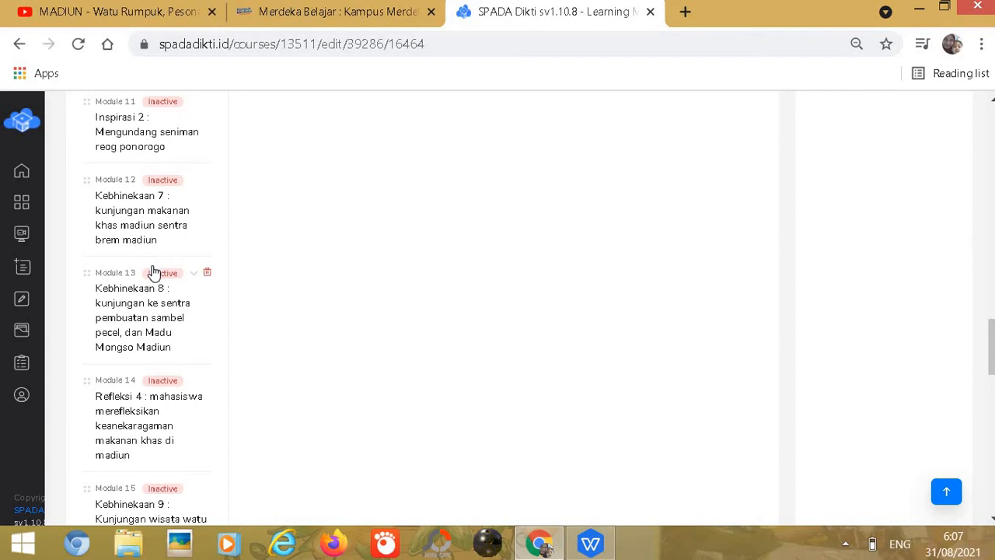
pyautogui.scroll(2, 154, 272)
pyautogui.scroll(2, 154, 272)
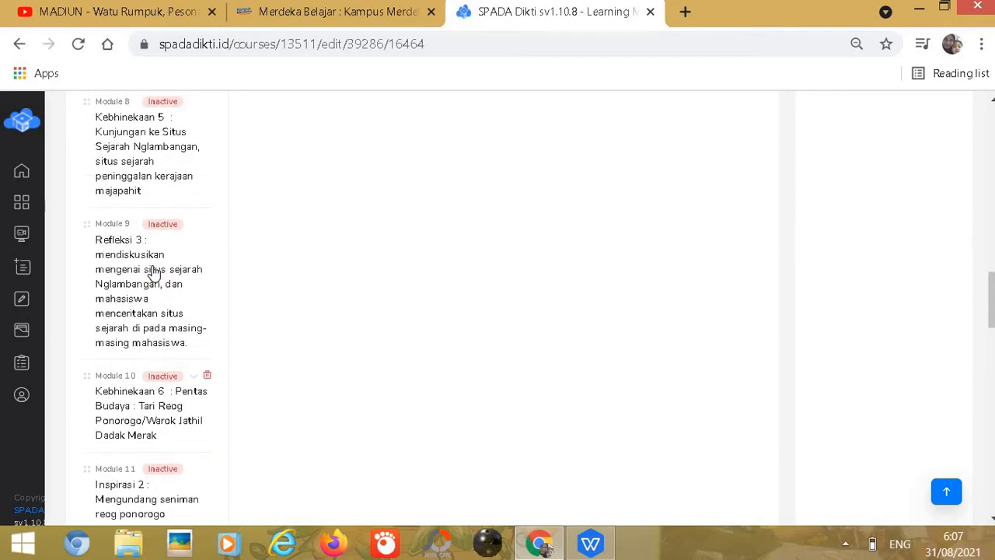
pyautogui.scroll(-10, 153, 272)
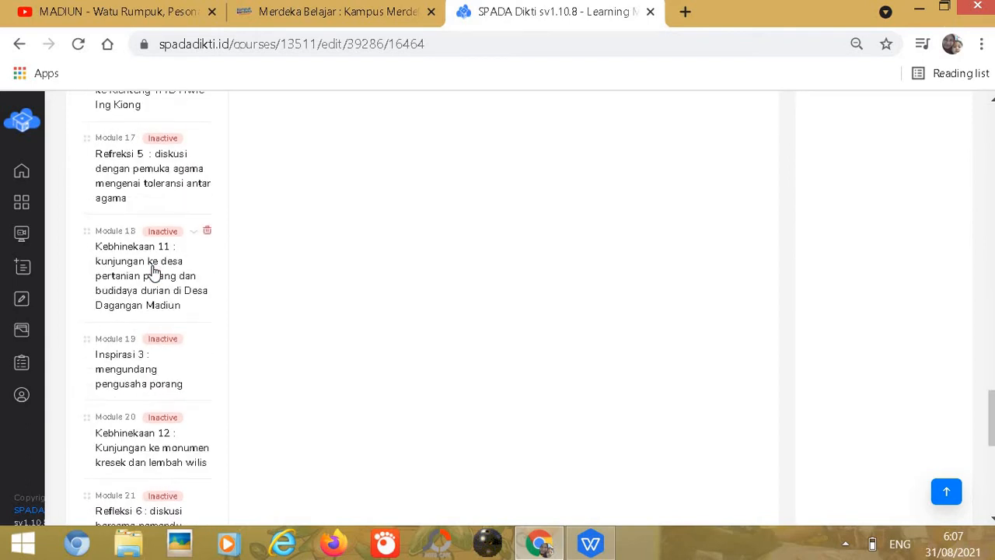
pyautogui.scroll(-3, 153, 272)
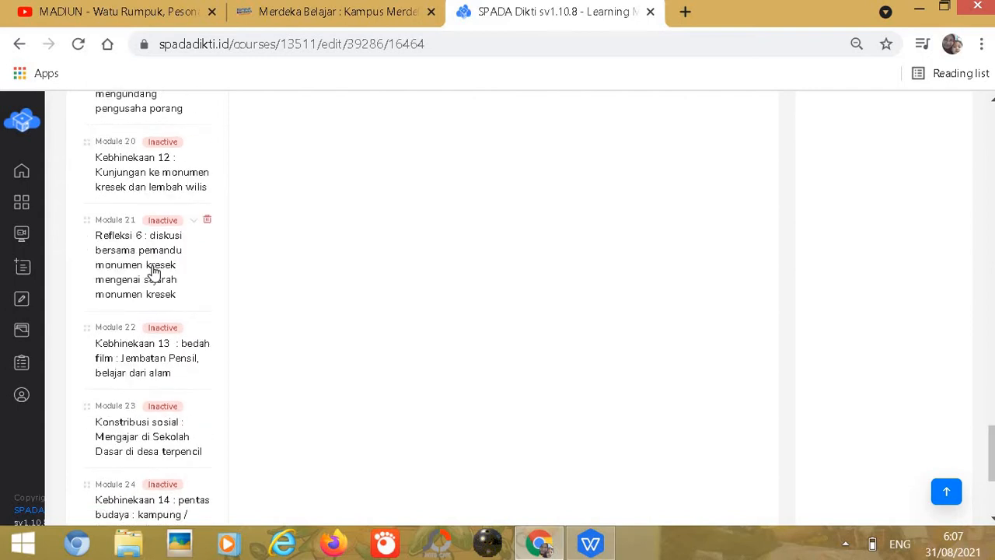
pyautogui.scroll(5, 154, 272)
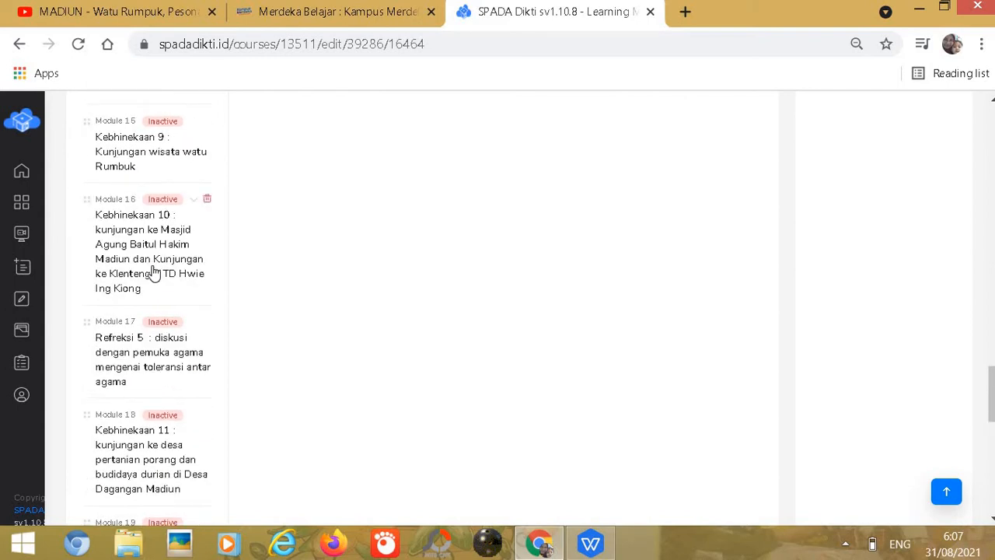
pyautogui.click(138, 160)
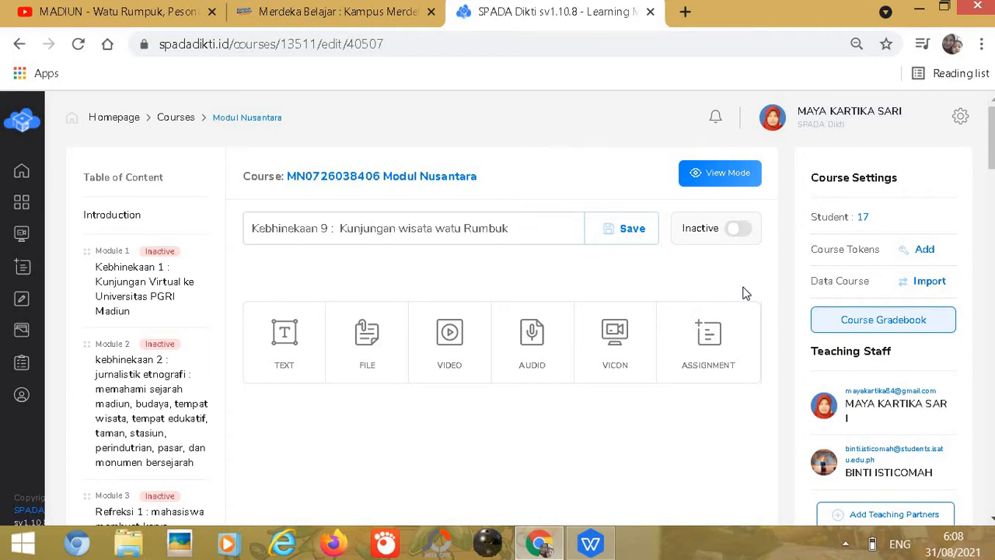
# Step: Start a file attachment in the Kebhinekaan 9 module and title it "sesi kegiatan kebhinekaan 9"
pyautogui.click(371, 362)
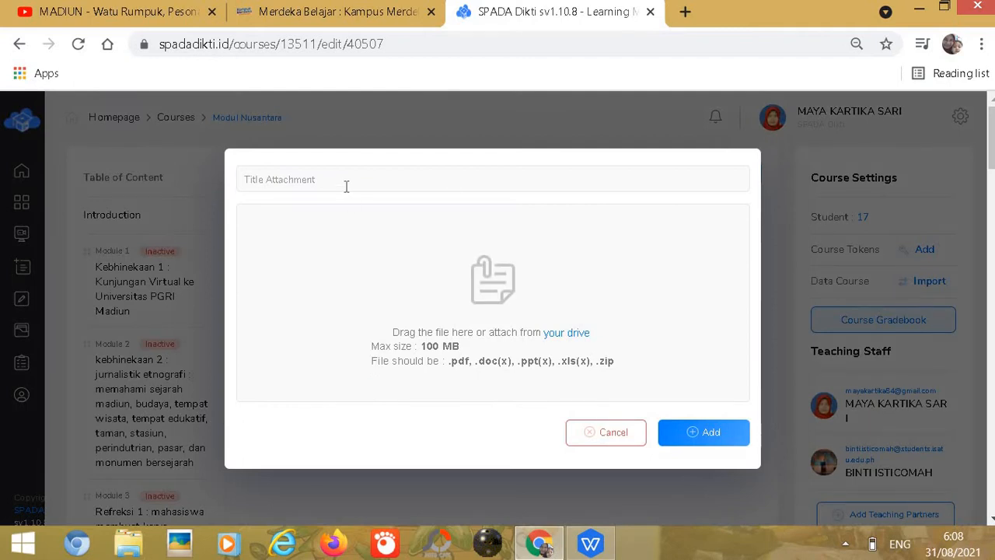
pyautogui.click(626, 435)
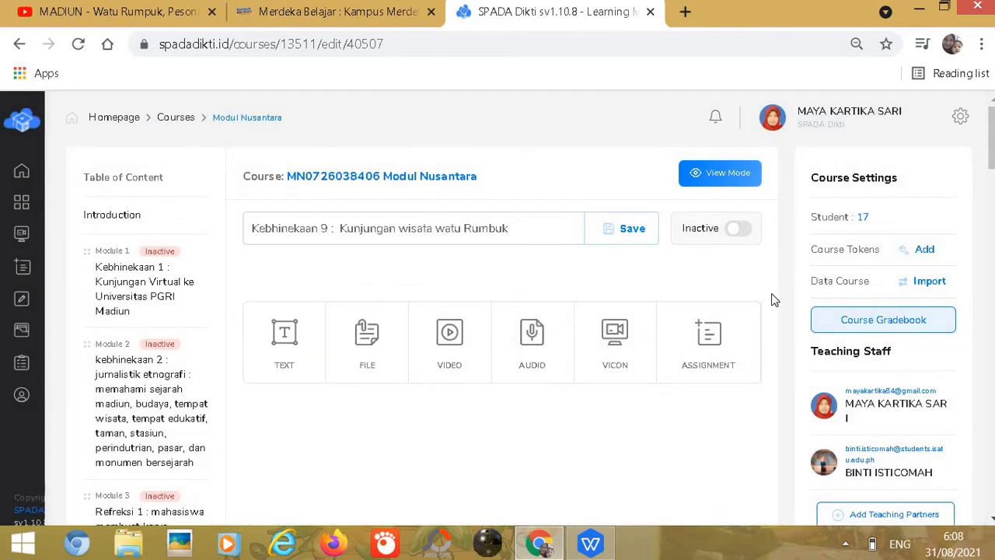
pyautogui.click(390, 351)
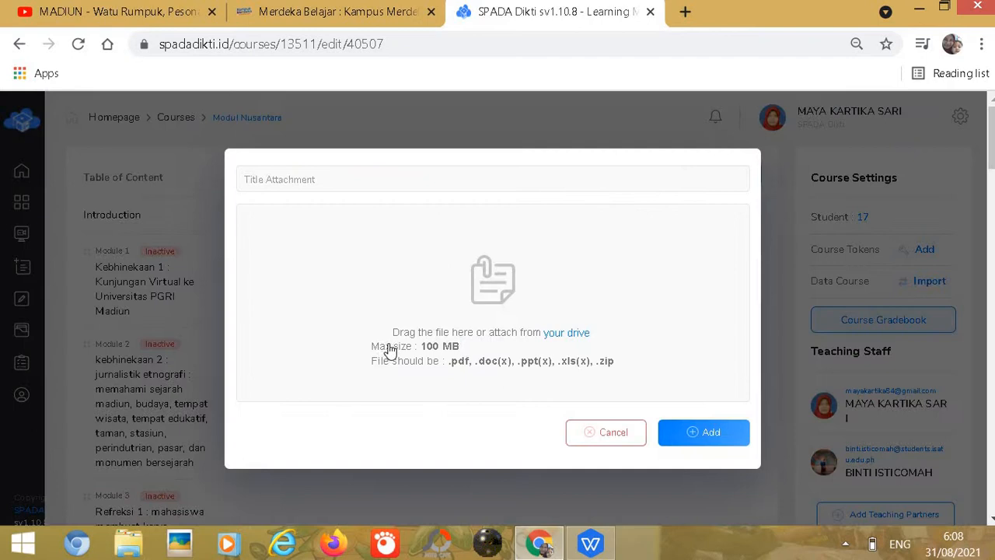
pyautogui.click(348, 180)
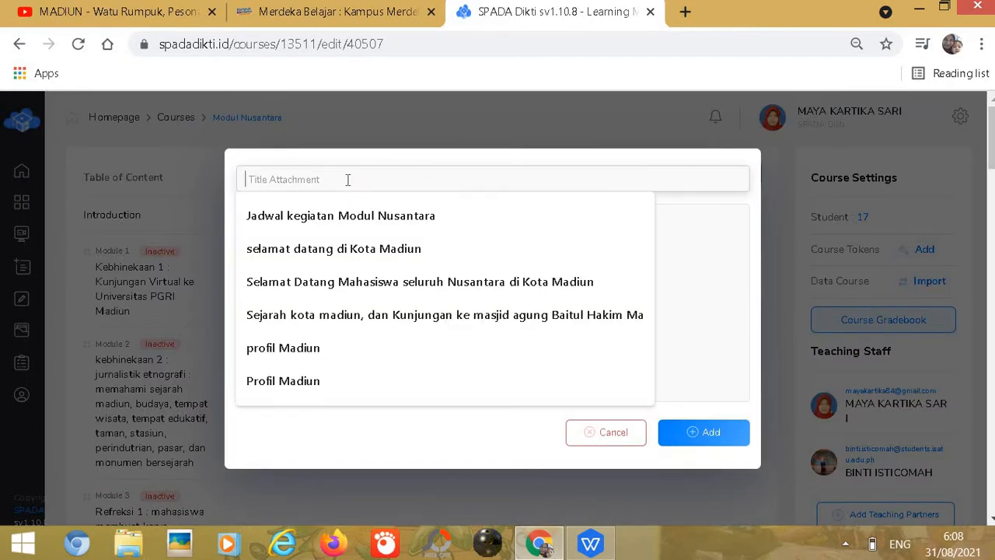
pyautogui.write('sesi kegiatan kebhinekaan 2')
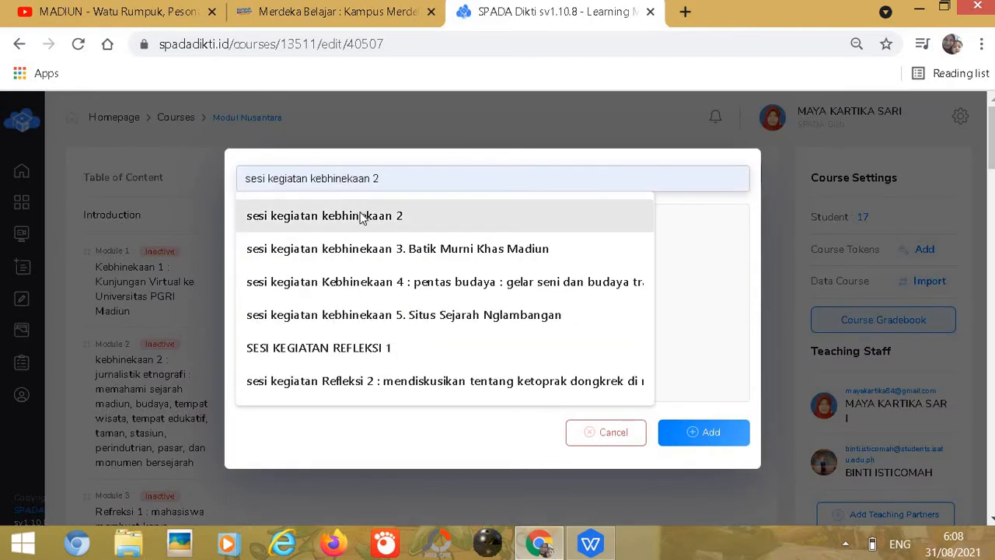
pyautogui.click(362, 216)
pyautogui.write('9')
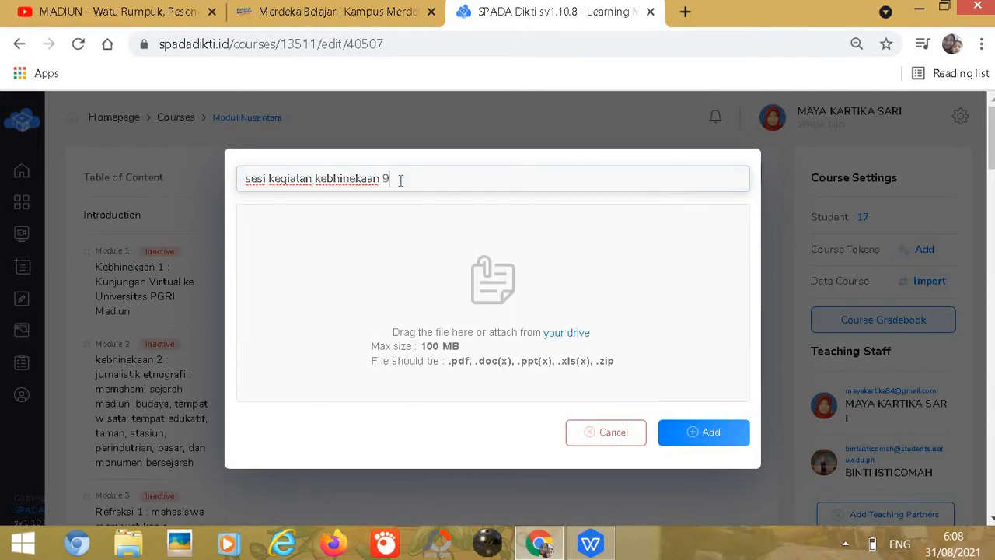
# Step: Browse the local drive for the attachment and open the "PERT. 15. KEBHINEKAAN 9" folder inside "MN SPADA 2021"
pyautogui.click(562, 335)
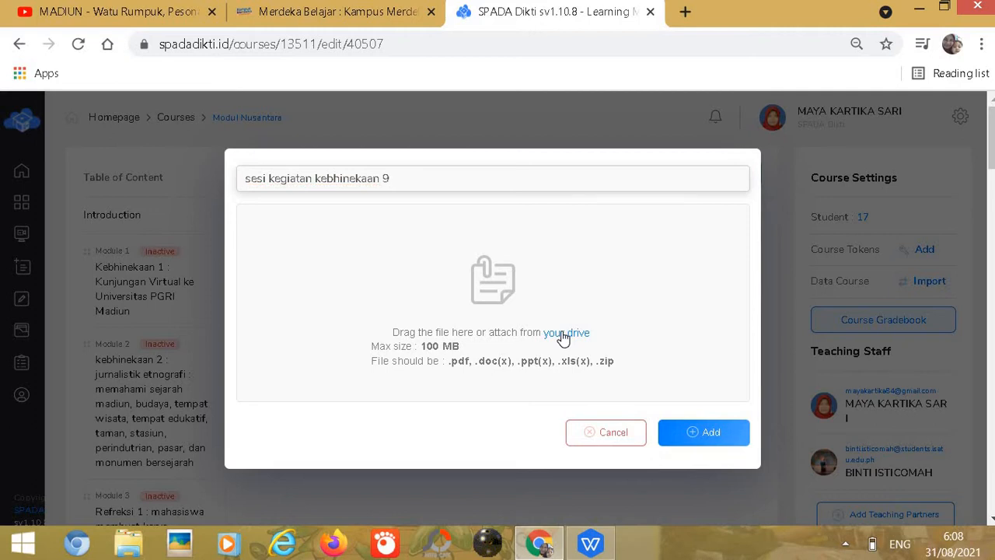
pyautogui.click(466, 321)
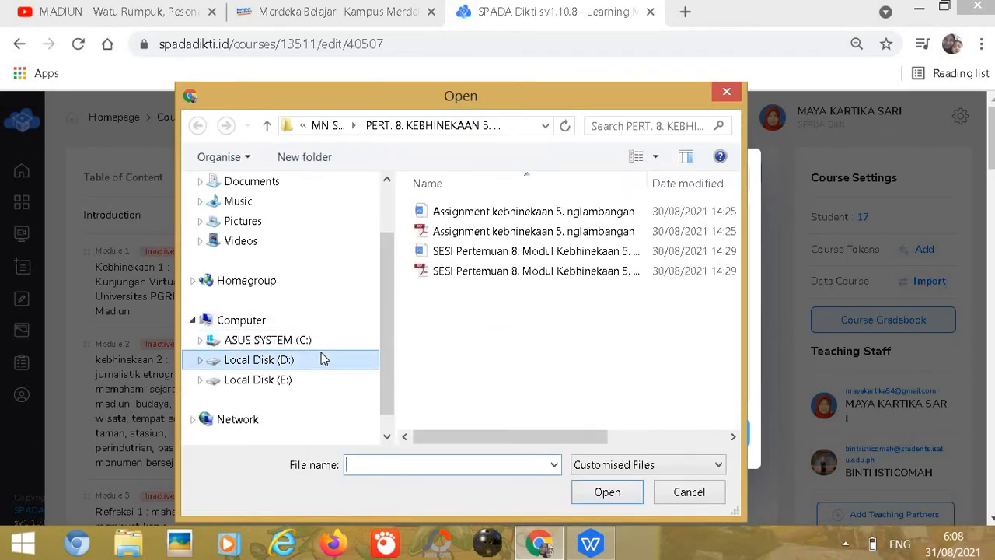
pyautogui.click(323, 359)
pyautogui.doubleClick(497, 271)
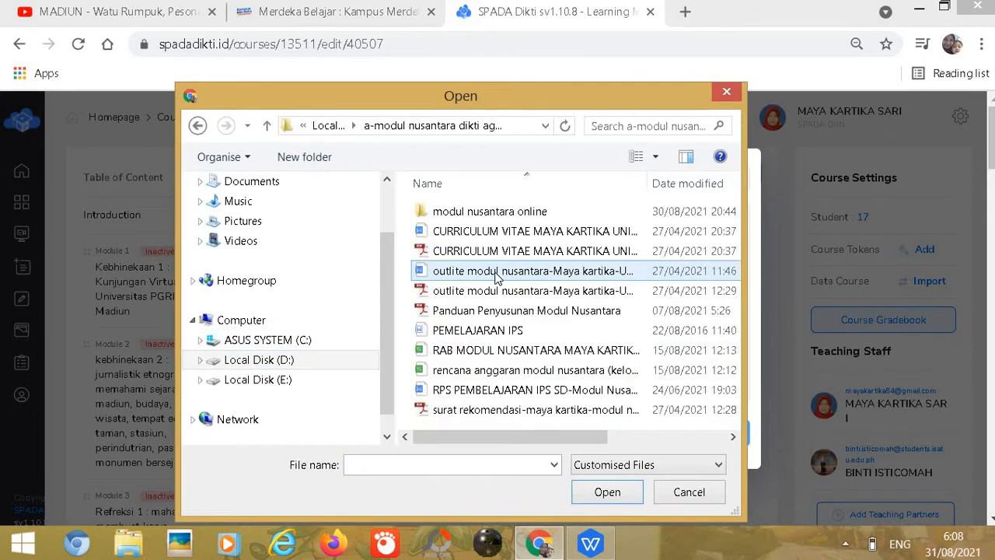
pyautogui.doubleClick(502, 211)
pyautogui.doubleClick(516, 230)
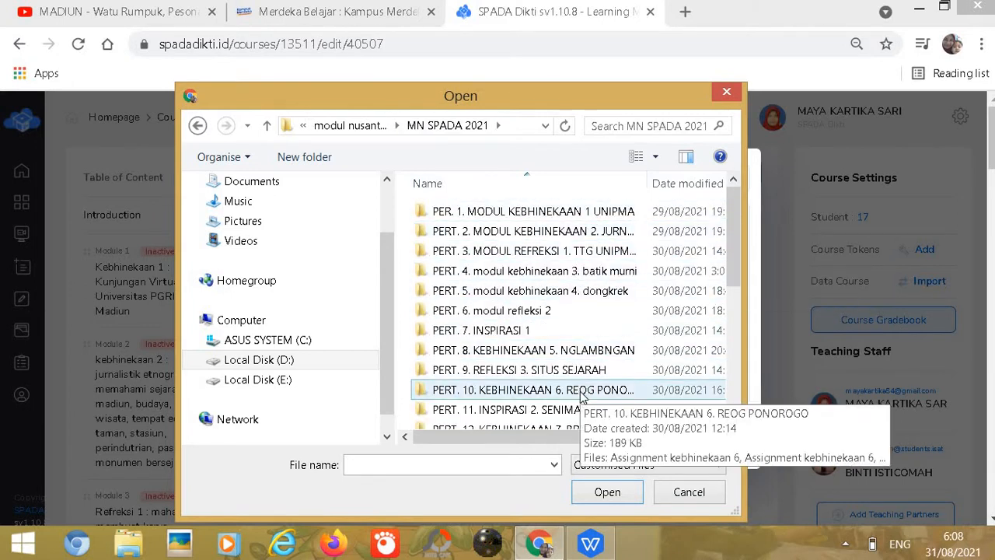
pyautogui.scroll(-1, 581, 396)
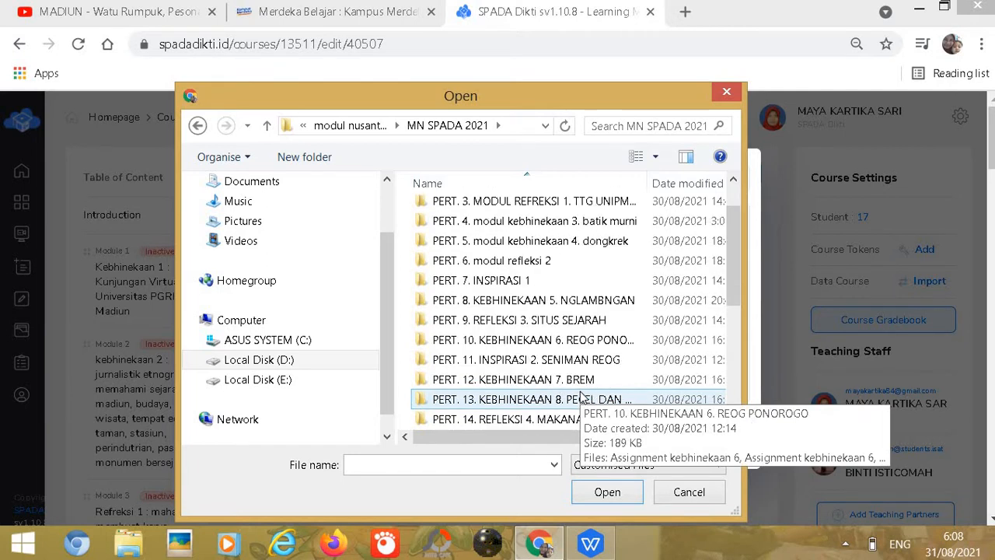
pyautogui.scroll(-1, 581, 396)
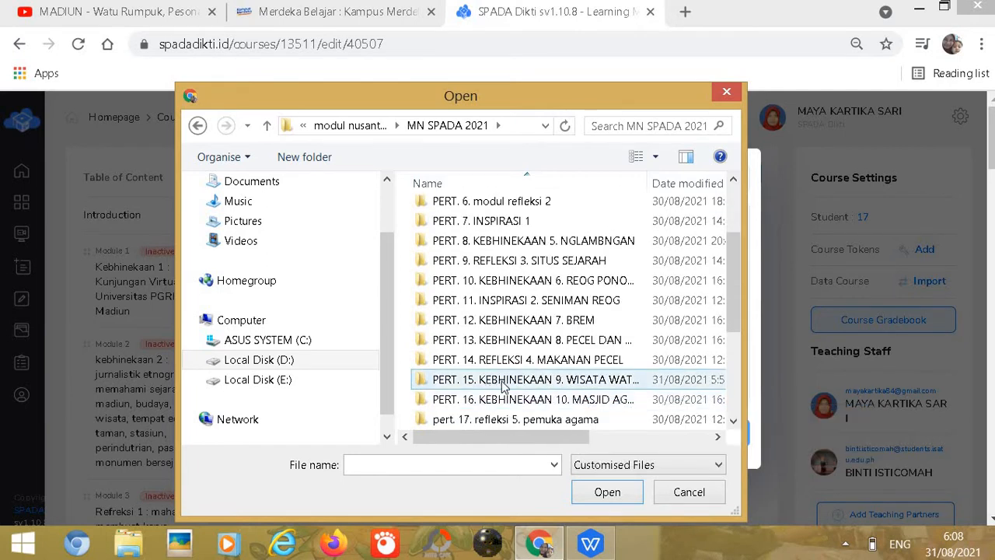
pyautogui.click(566, 385)
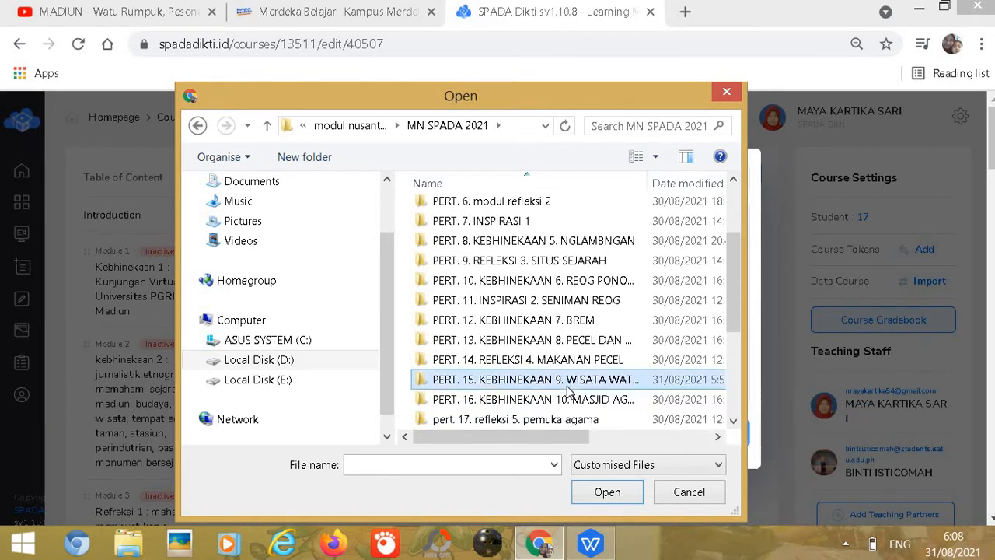
pyautogui.click(607, 491)
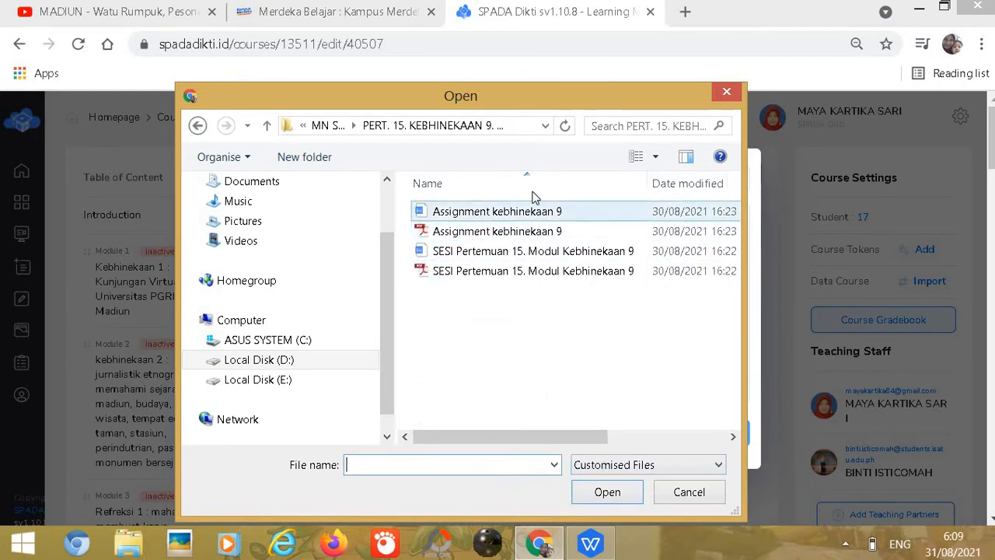
# Step: Attach the Word document "SESI Pertemuan 15. Modul Kebhinekaan 9" and add it to the module
pyautogui.click(567, 259)
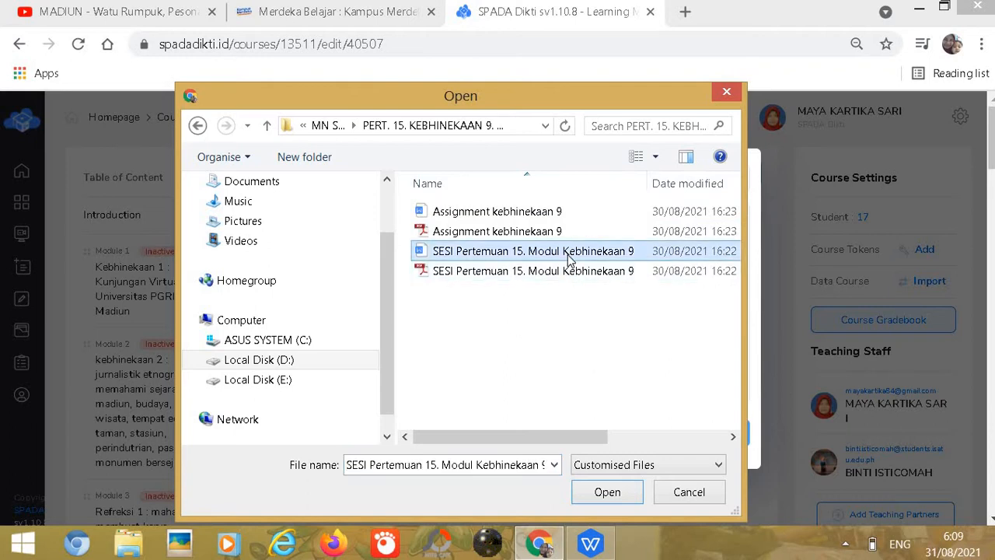
pyautogui.click(606, 490)
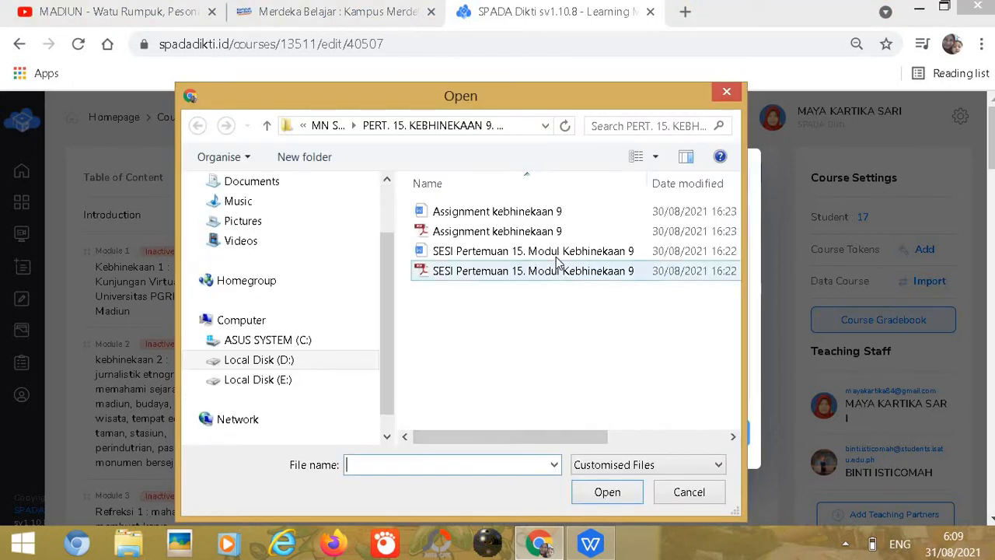
pyautogui.click(558, 254)
pyautogui.click(604, 490)
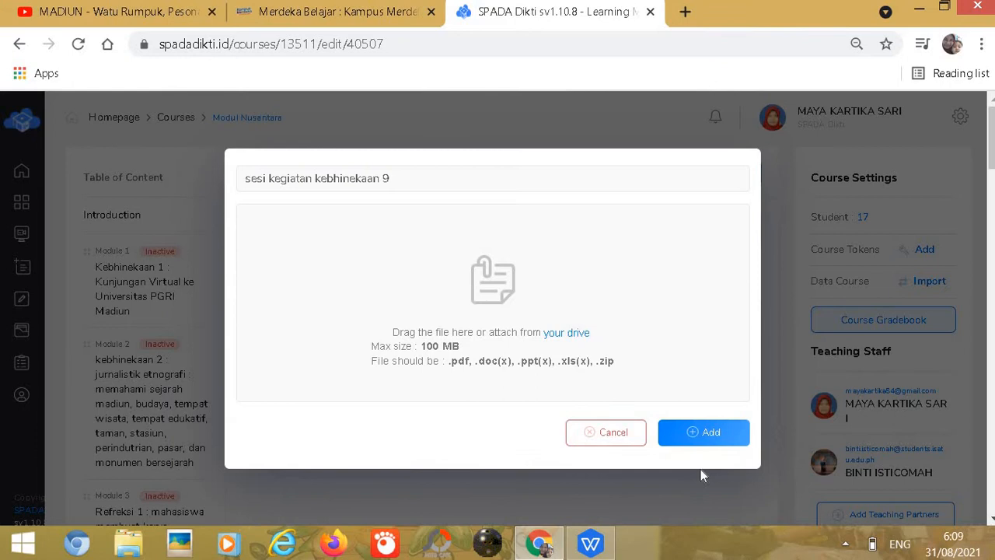
pyautogui.click(732, 437)
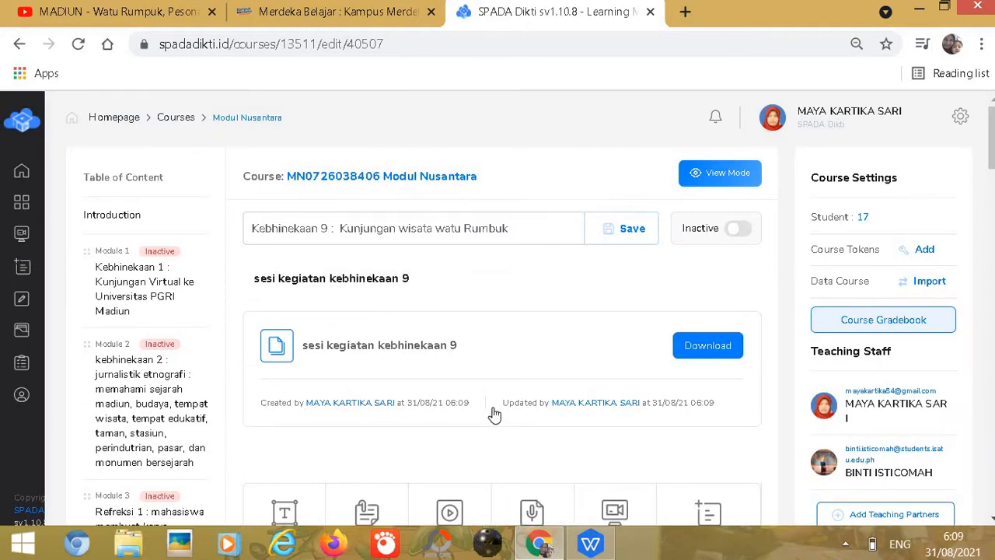
# Step: Start a second file attachment below the first one, also titled "sesi kegiatan kebhinekaan 9"
pyautogui.scroll(-1, 494, 414)
pyautogui.scroll(-1, 495, 414)
pyautogui.click(397, 365)
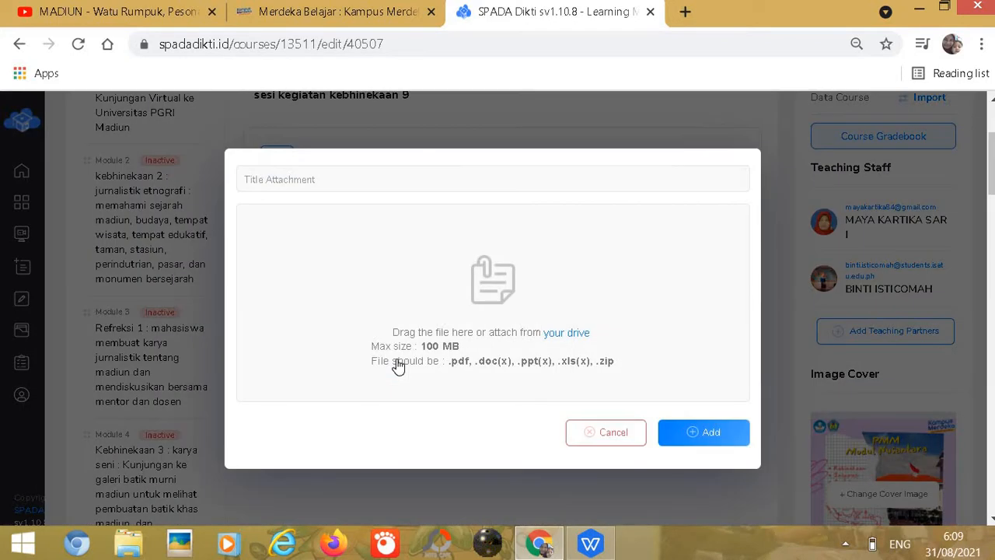
pyautogui.click(298, 181)
pyautogui.write('si')
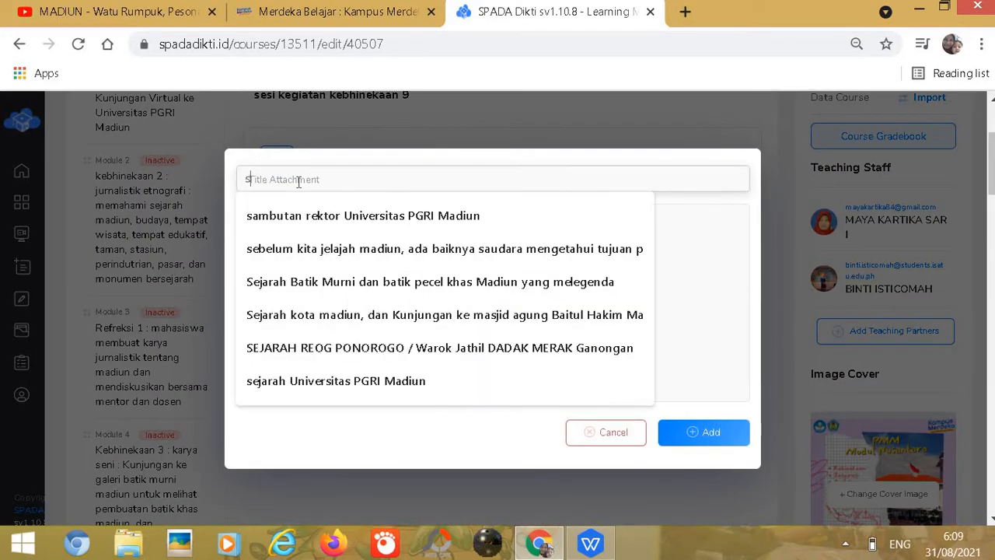
pyautogui.write('s')
pyautogui.press('BackSpace')
pyautogui.press('BackSpace')
pyautogui.write('esi')
pyautogui.press('Down')
pyautogui.press('Return')
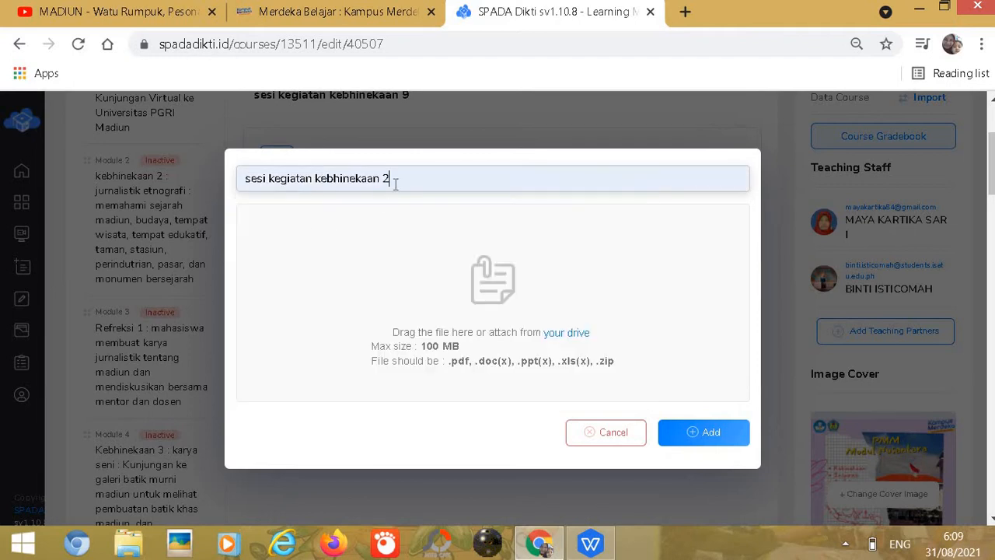
pyautogui.press('BackSpace')
pyautogui.write('9')
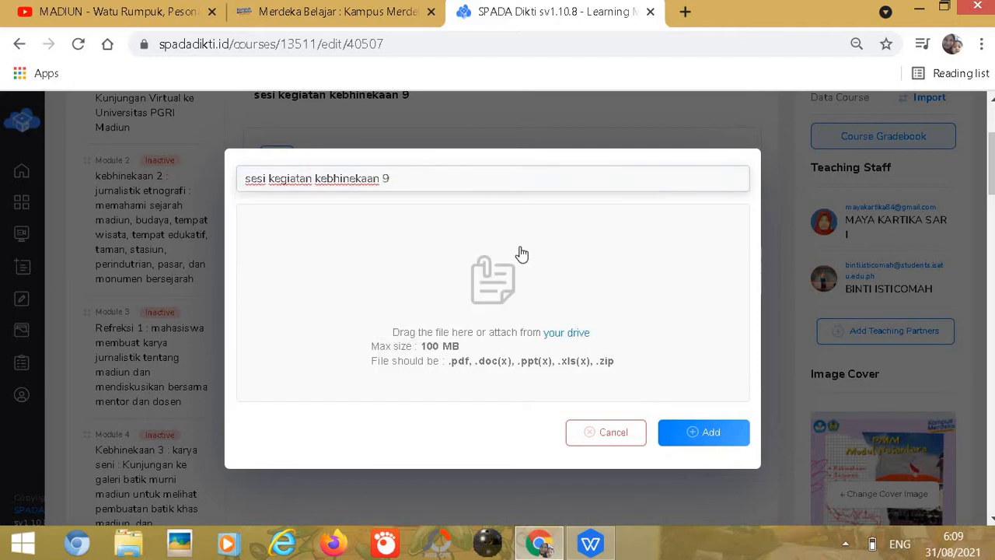
# Step: Attach the PDF version of "SESI Pertemuan 15. Modul Kebhinekaan 9" and add it to the module
pyautogui.click(559, 334)
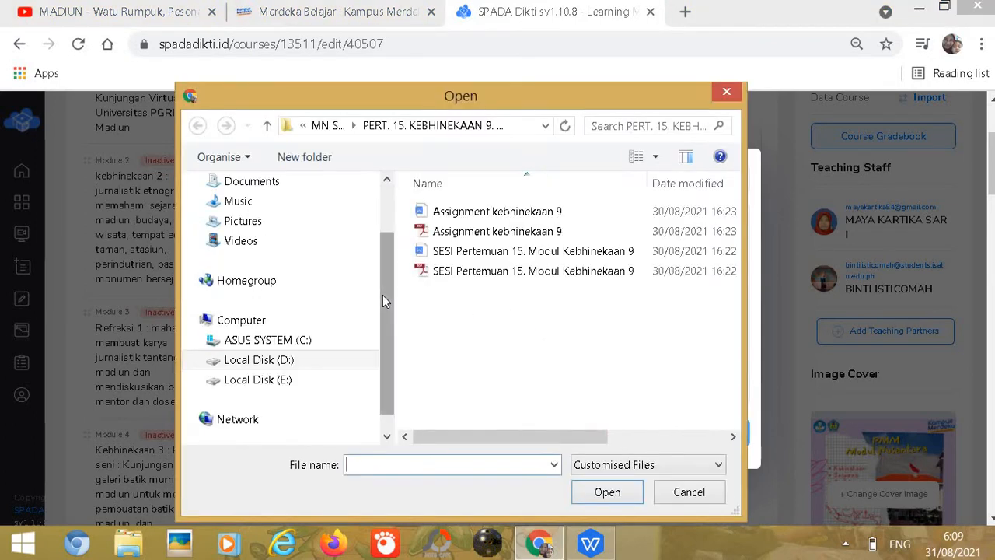
pyautogui.click(507, 270)
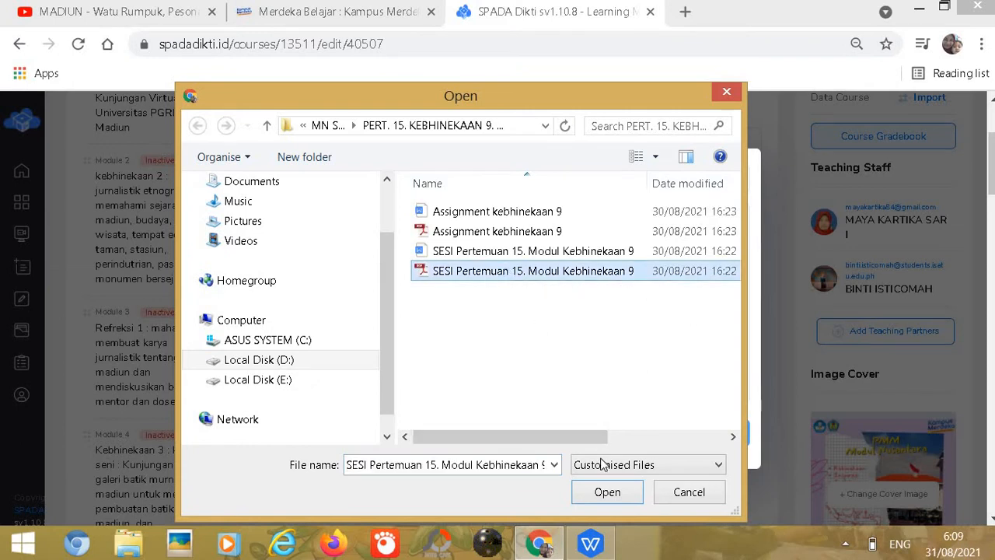
pyautogui.click(606, 492)
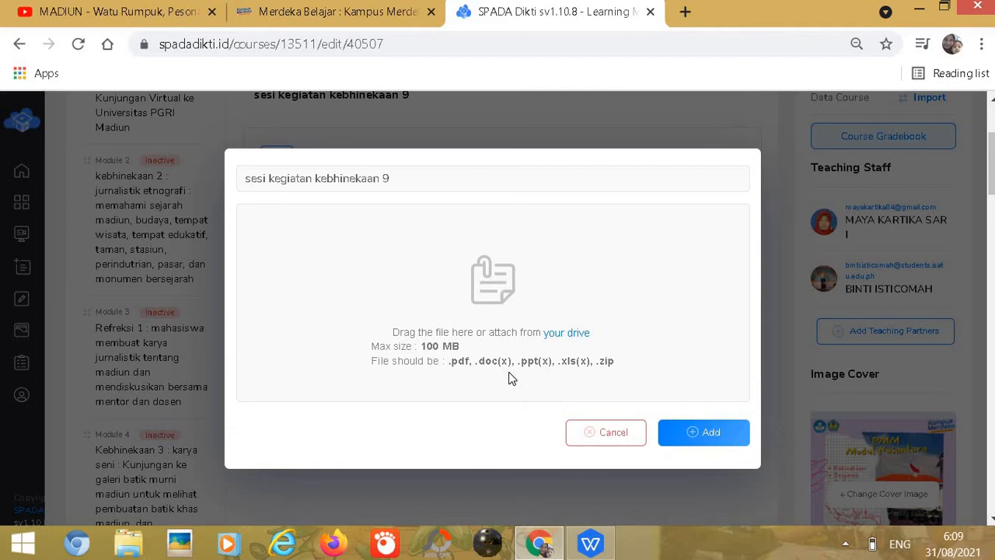
pyautogui.click(557, 339)
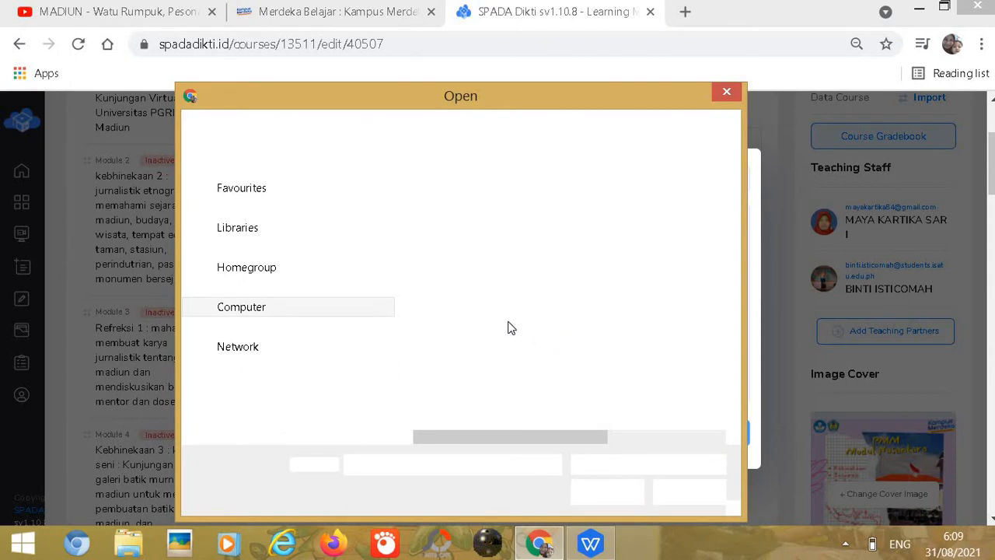
pyautogui.click(526, 272)
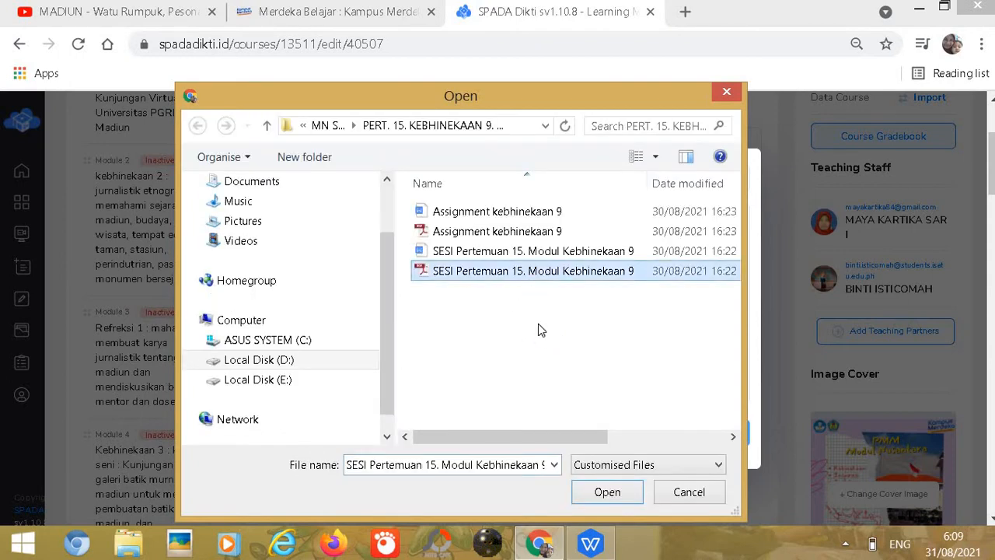
pyautogui.click(613, 492)
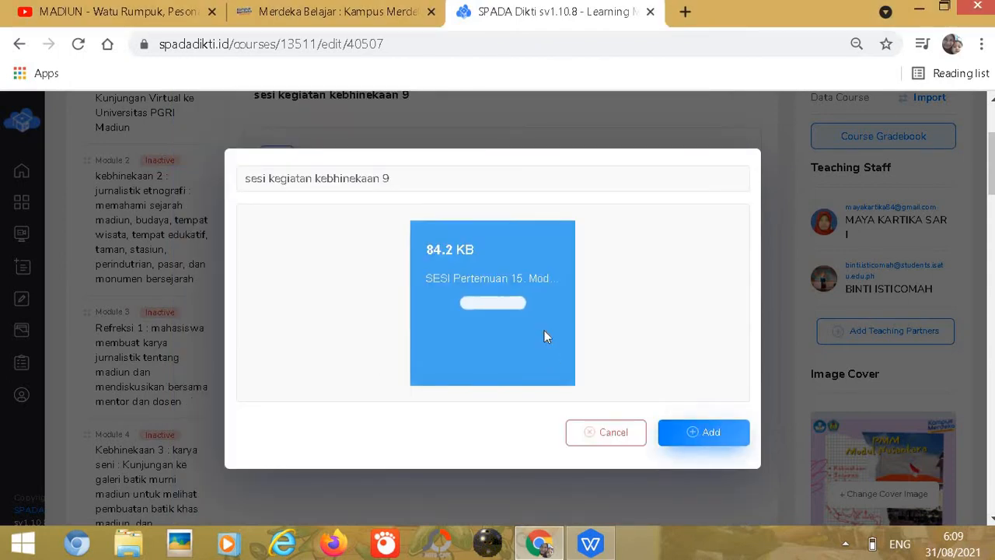
pyautogui.click(717, 439)
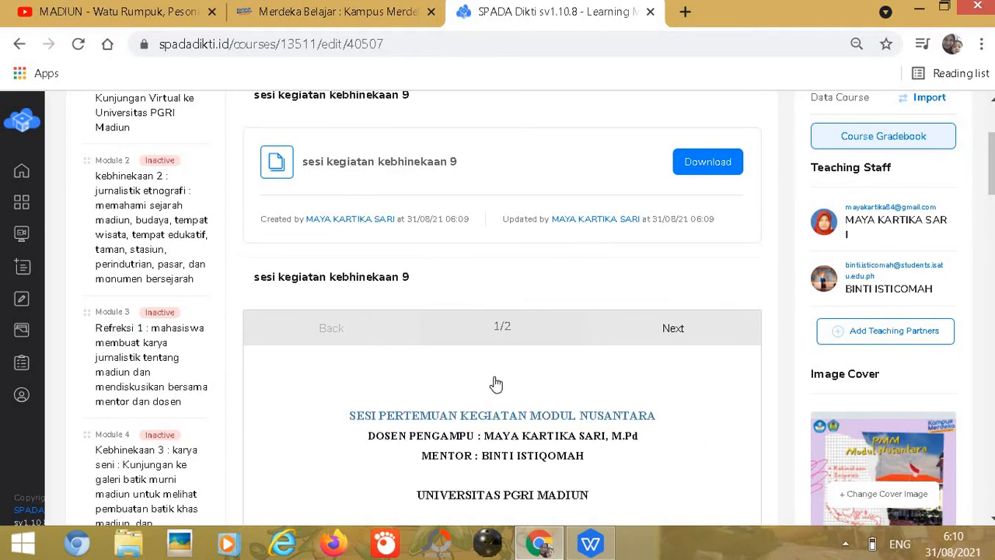
# Step: Review both added attachments and look through the two pages of the PDF session document's preview
pyautogui.scroll(-4, 498, 382)
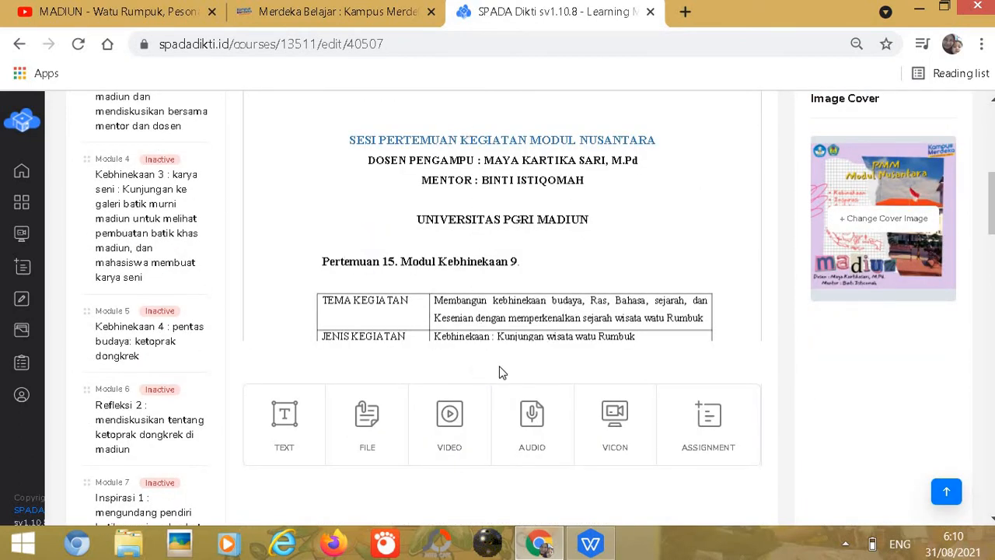
pyautogui.scroll(4, 501, 373)
pyautogui.scroll(1, 502, 373)
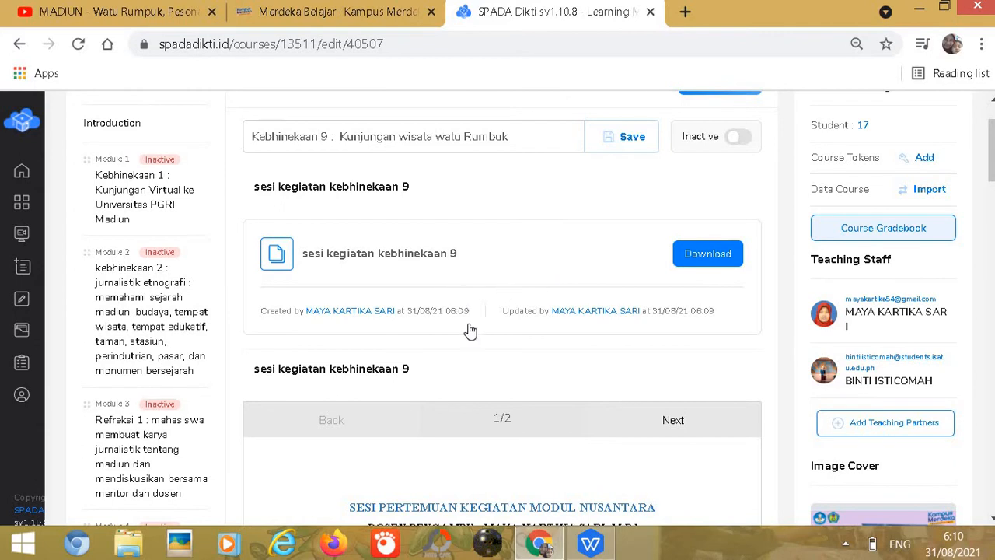
pyautogui.scroll(-3, 477, 344)
pyautogui.scroll(-1, 480, 344)
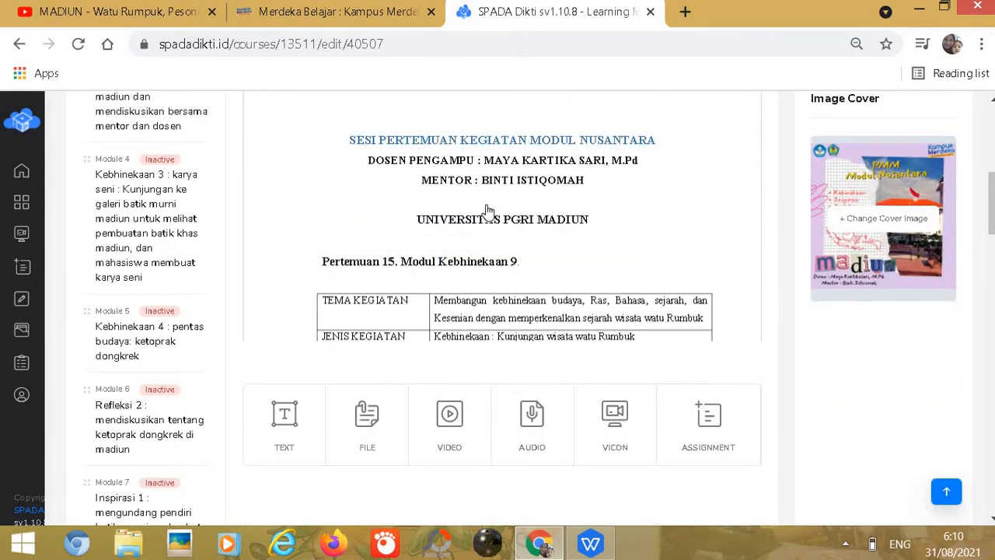
pyautogui.scroll(1, 529, 286)
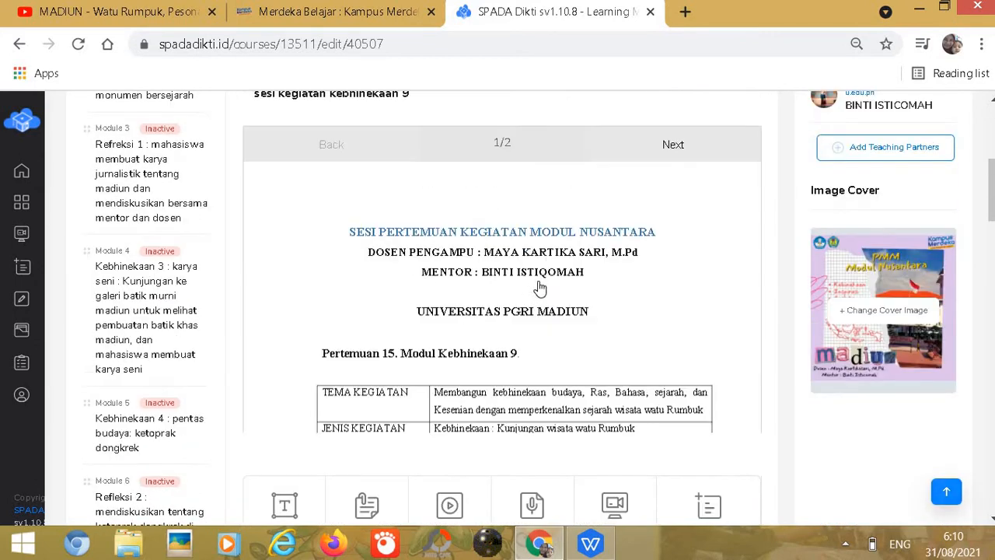
pyautogui.click(674, 146)
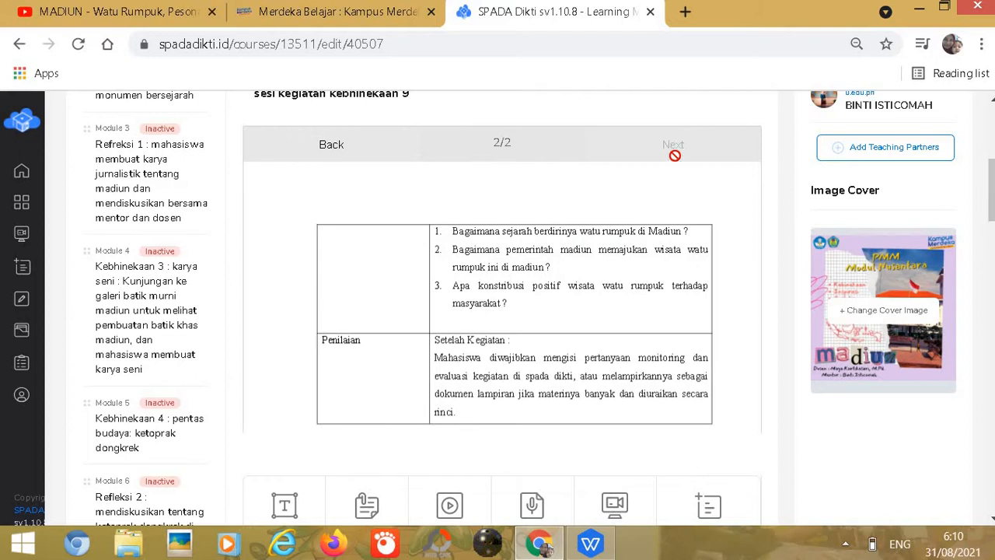
pyautogui.scroll(-2, 614, 233)
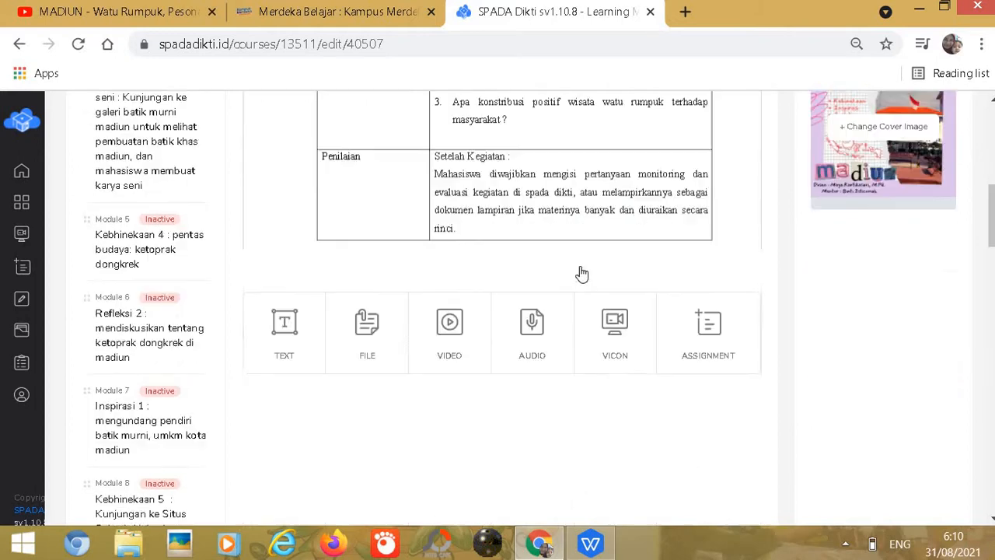
# Step: Start a new text block below the PDF attachment and title it "sejarah watu rumpuk"
pyautogui.scroll(3, 461, 348)
pyautogui.scroll(-2, 365, 420)
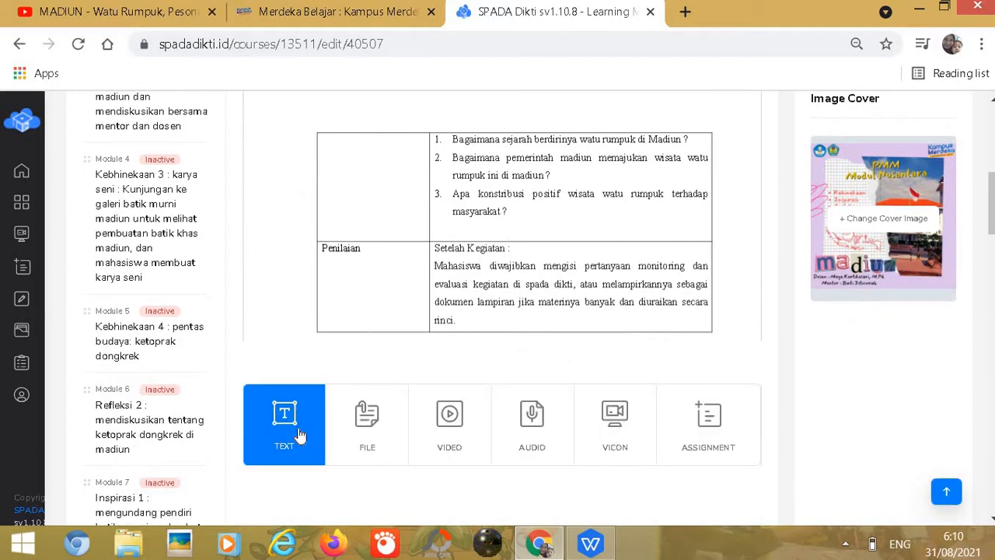
pyautogui.click(302, 435)
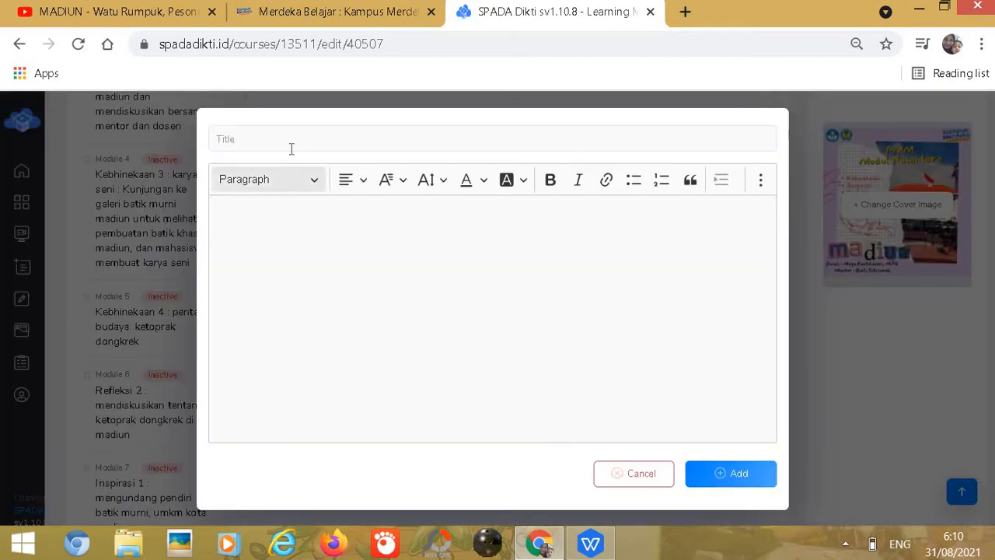
pyautogui.click(293, 140)
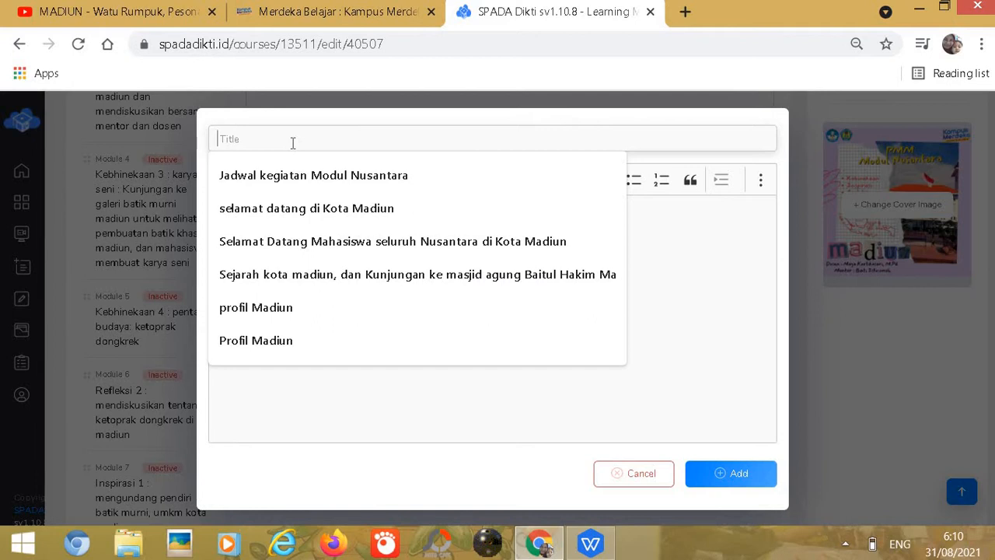
pyautogui.write('sejar')
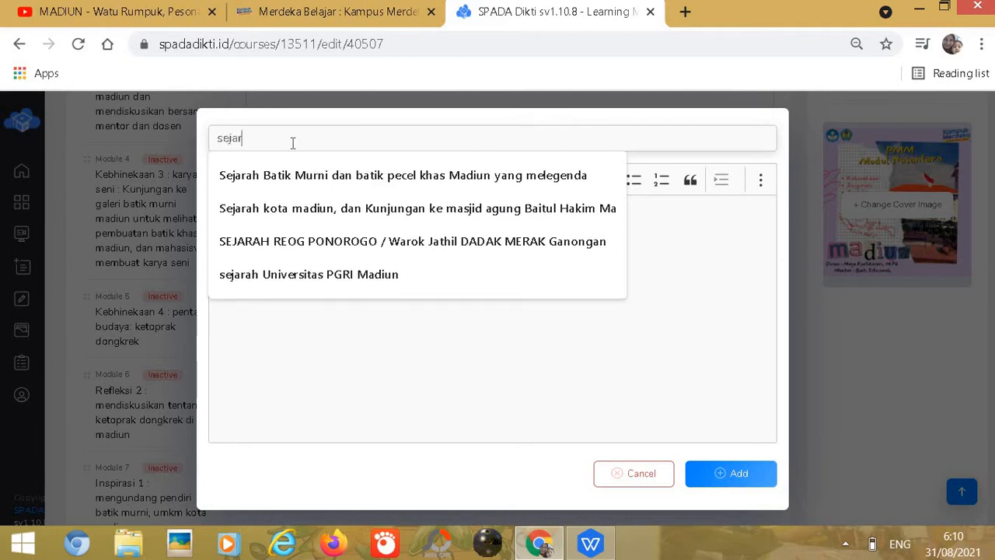
pyautogui.write('ah watu rumpuk')
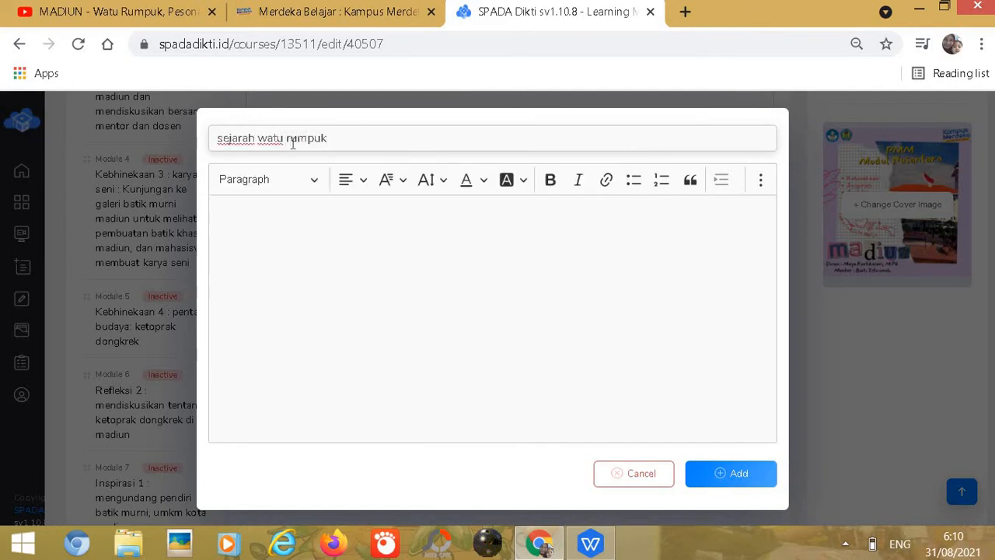
# Step: Write "mahasiswa silahkan pelajari tentang sejarah watu rumpuk dalam vidio ini" as the body of the text block
pyautogui.click(277, 213)
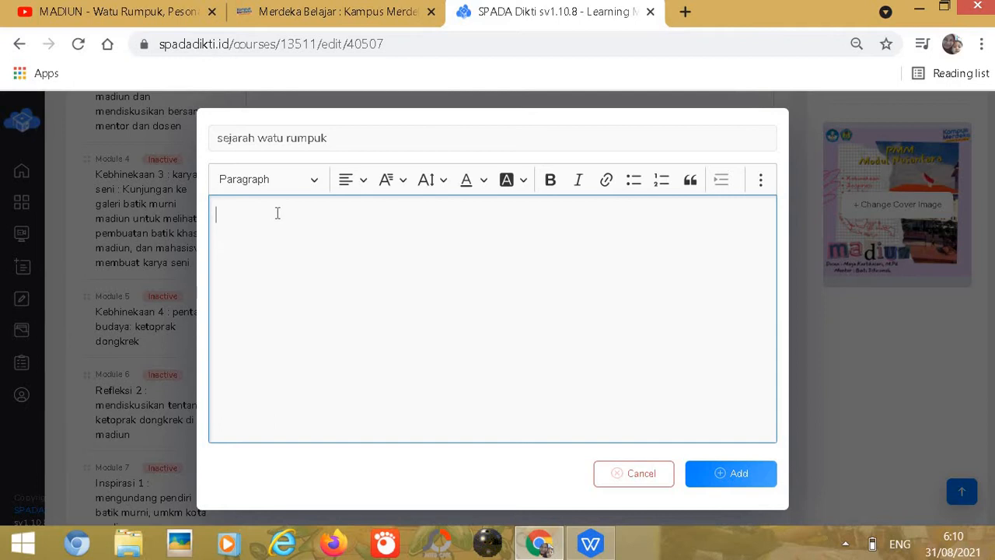
pyautogui.write('mahasiswa silahkan pelajar')
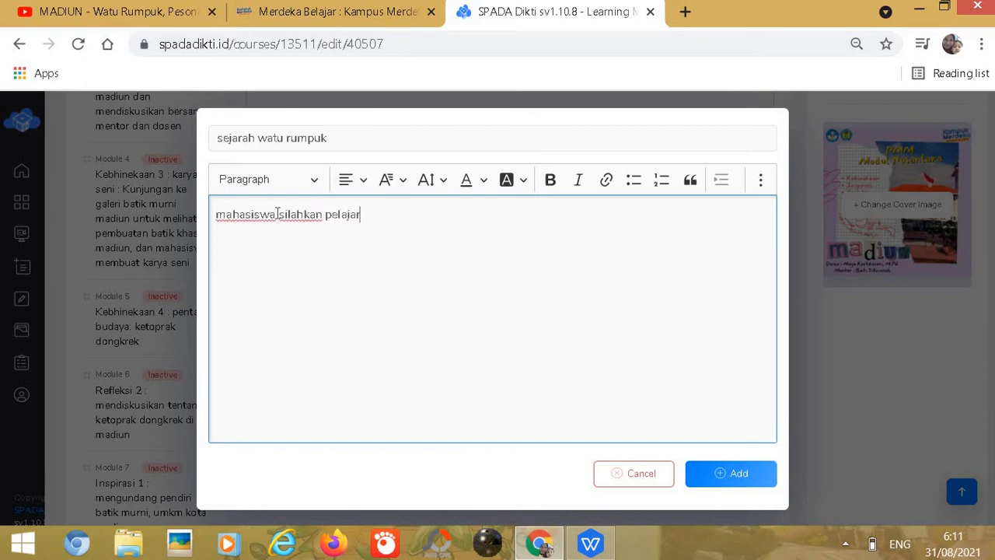
pyautogui.write('i tentang sejarah w')
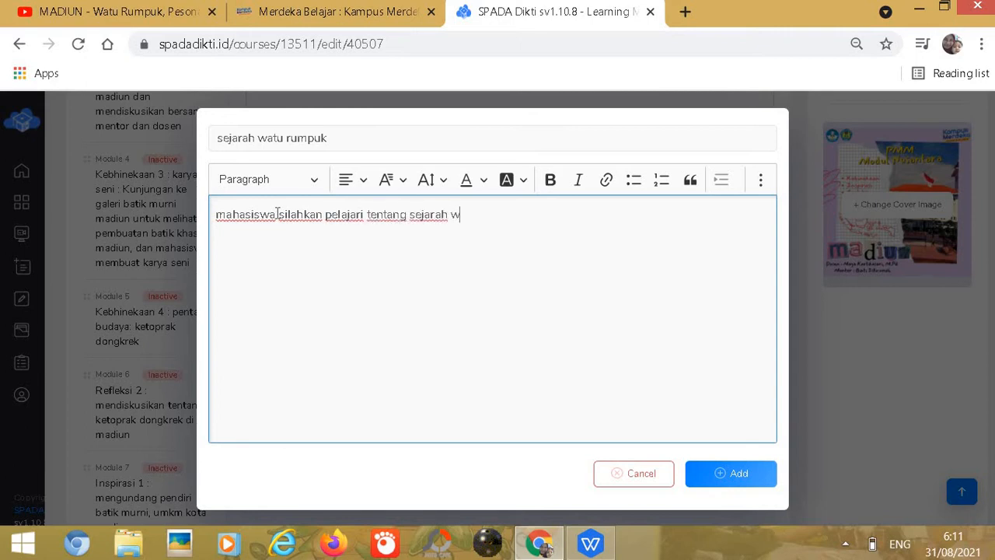
pyautogui.write('atu rumpuk dalam')
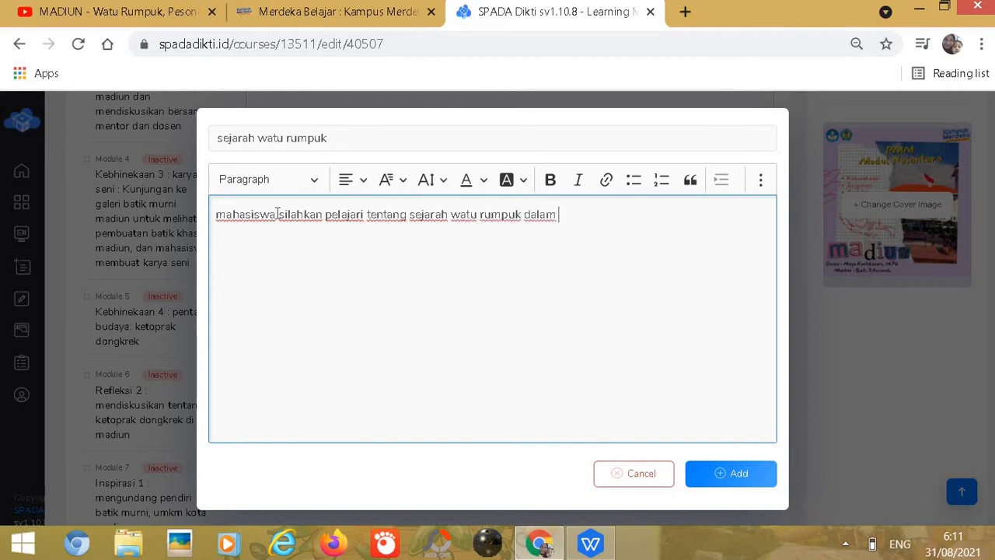
pyautogui.write(' vidio ini')
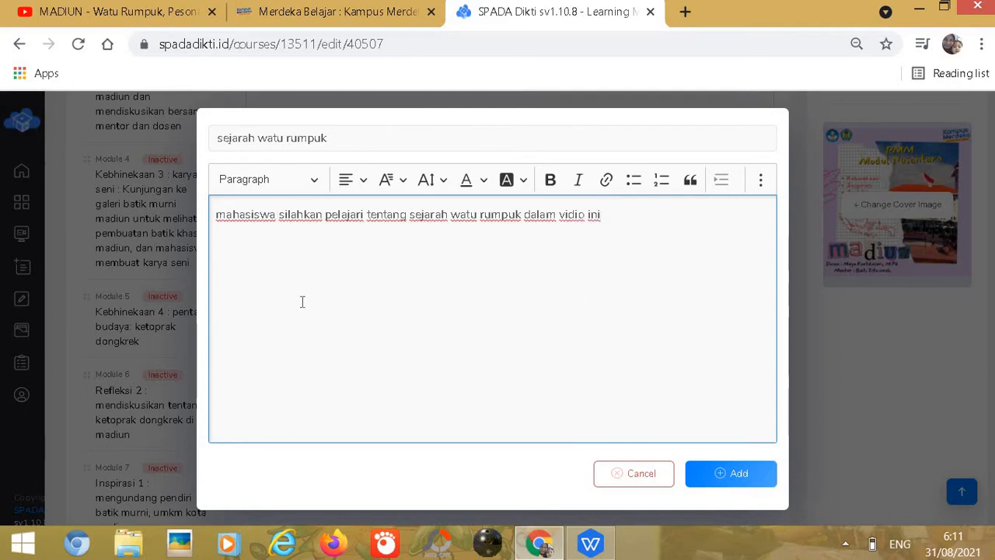
# Step: Try Heading 1 and Heading 2 on the whole body sentence and settle on Heading 3
pyautogui.moveTo(218, 215); pyautogui.dragTo(613, 214)
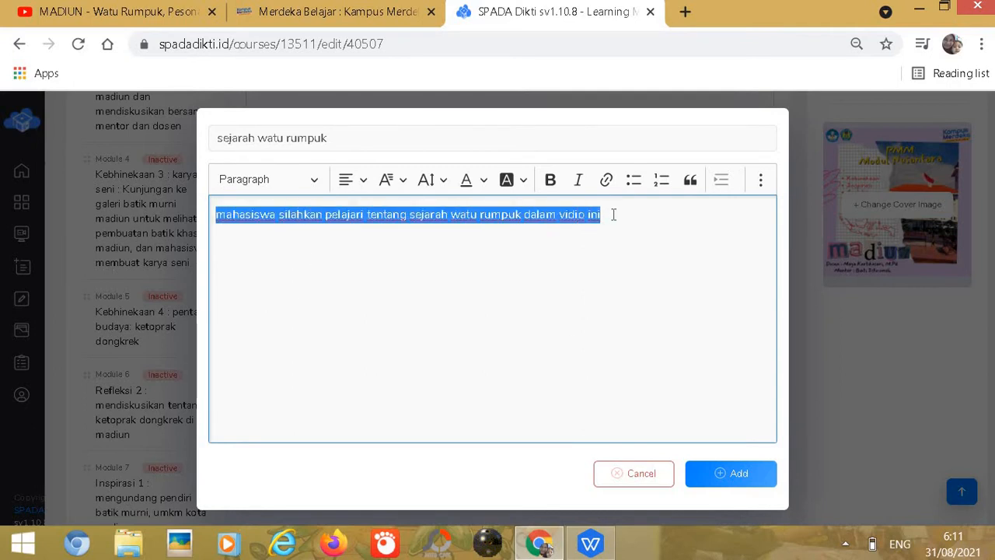
pyautogui.click(311, 178)
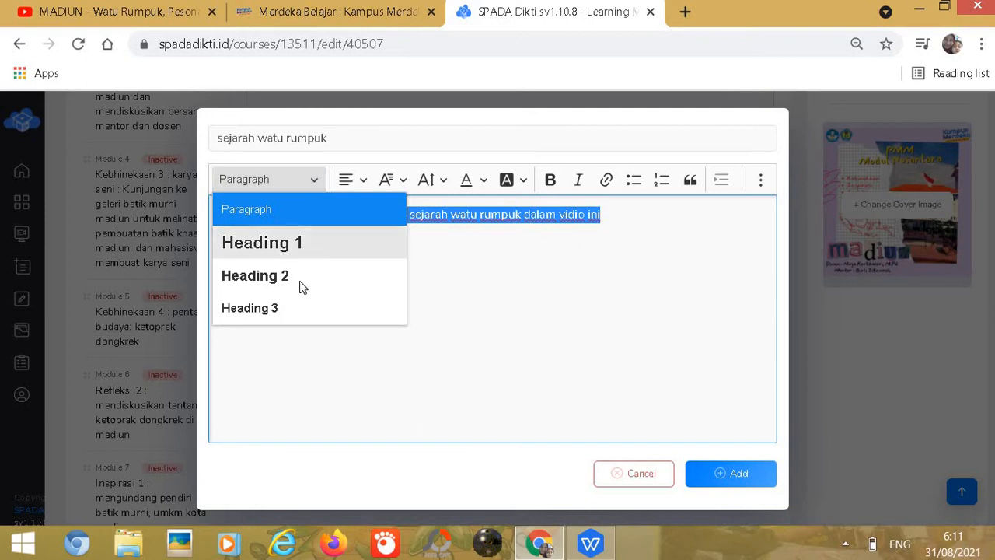
pyautogui.click(312, 253)
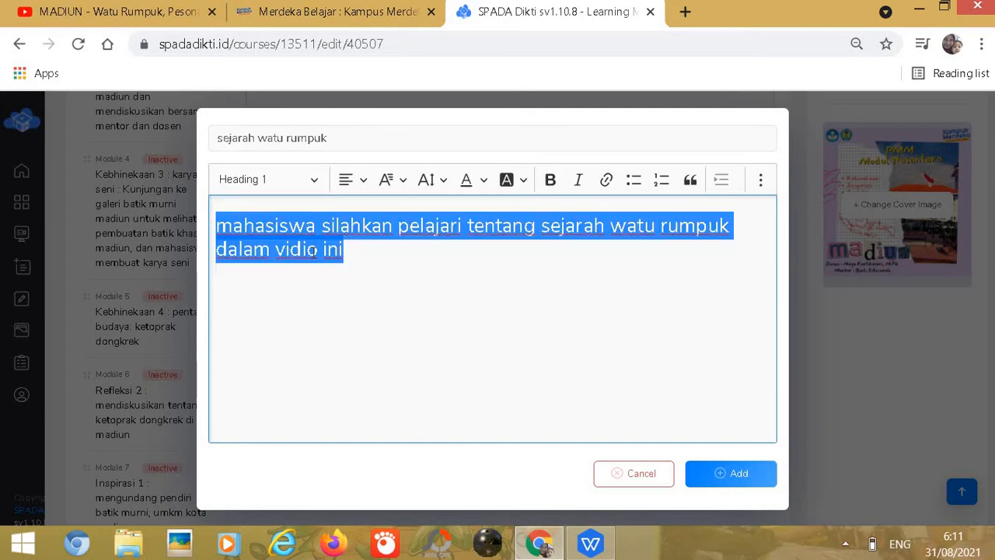
pyautogui.click(315, 183)
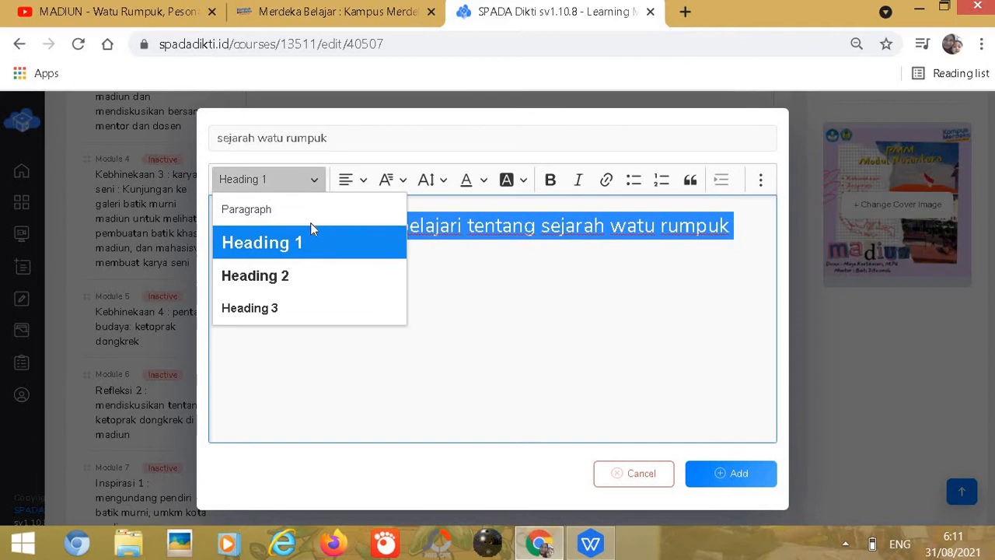
pyautogui.click(308, 276)
pyautogui.click(313, 184)
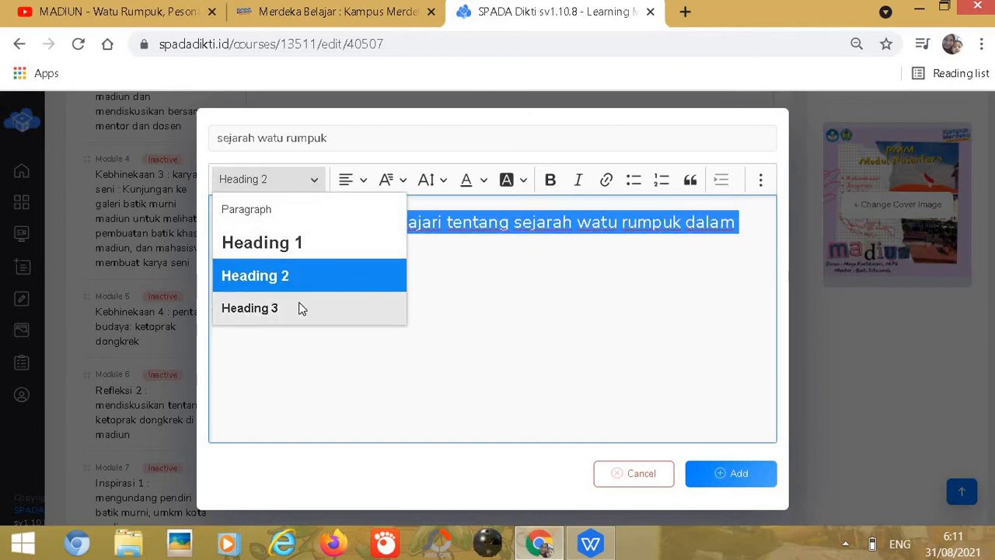
pyautogui.click(300, 303)
pyautogui.click(314, 181)
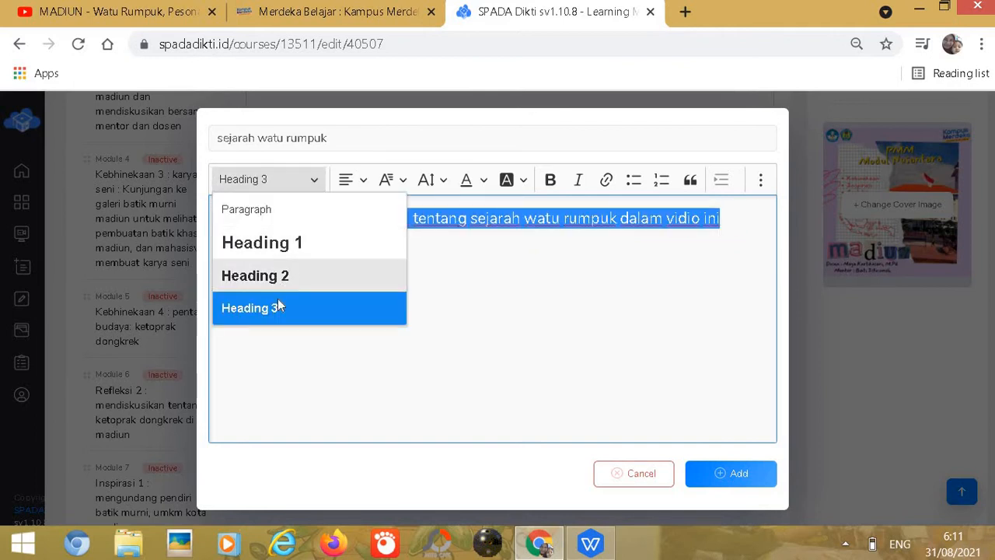
pyautogui.click(274, 307)
pyautogui.click(416, 345)
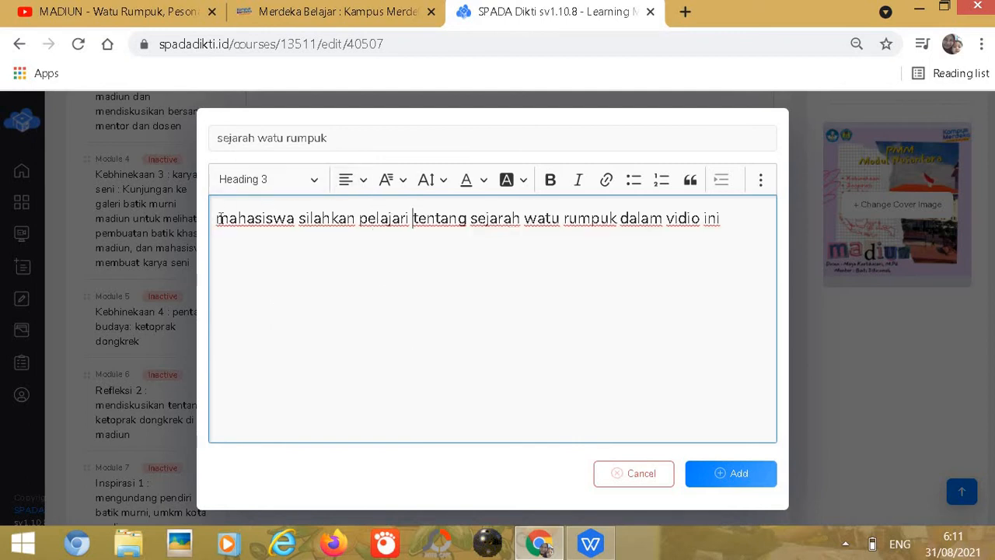
# Step: Try right and justified alignment on the body sentence and settle on centre alignment
pyautogui.moveTo(218, 219); pyautogui.dragTo(560, 224)
pyautogui.moveTo(675, 235); pyautogui.dragTo(737, 233)
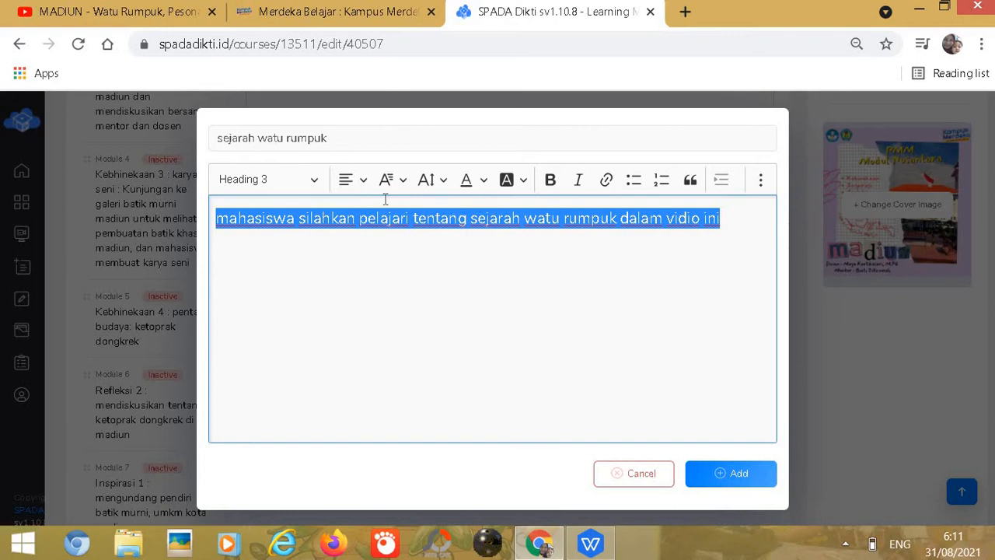
pyautogui.click(363, 184)
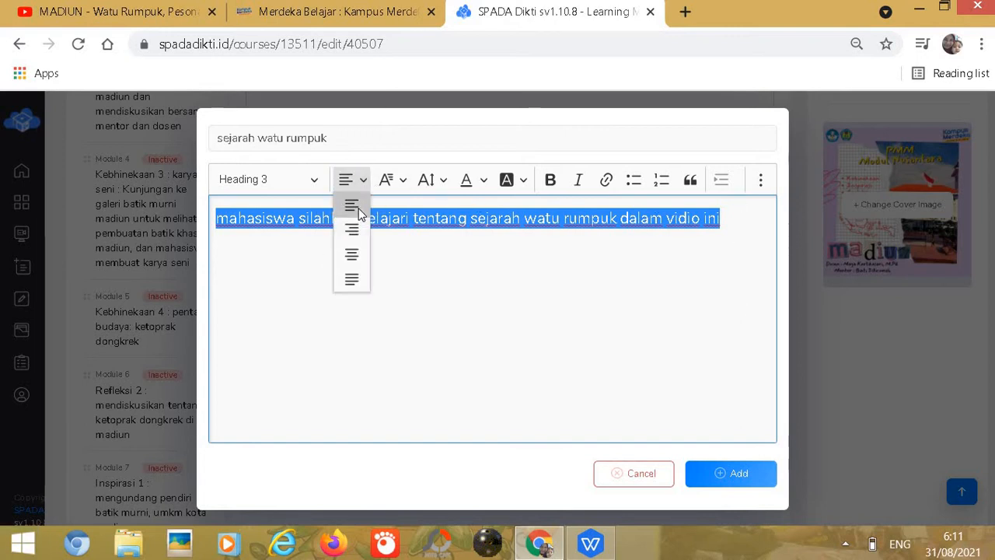
pyautogui.click(356, 231)
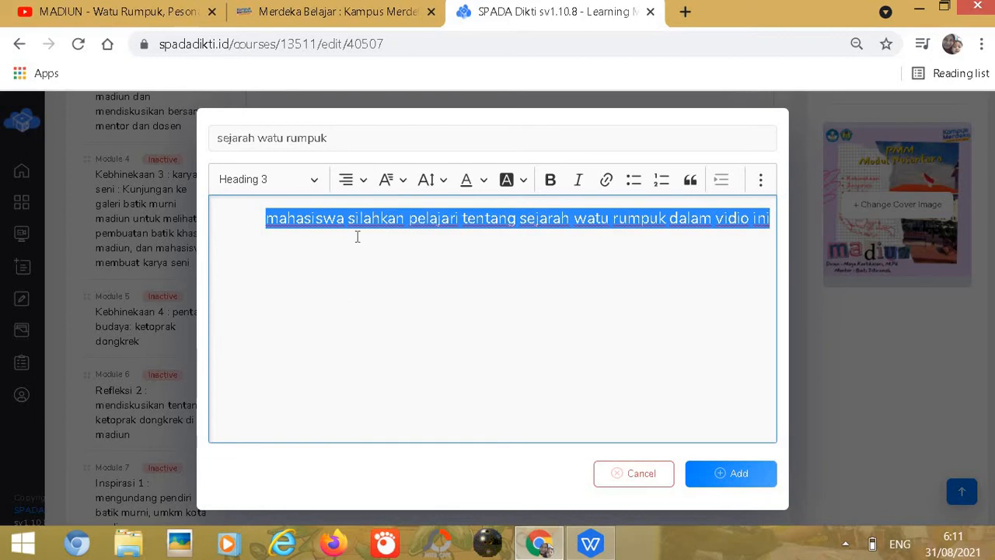
pyautogui.click(361, 184)
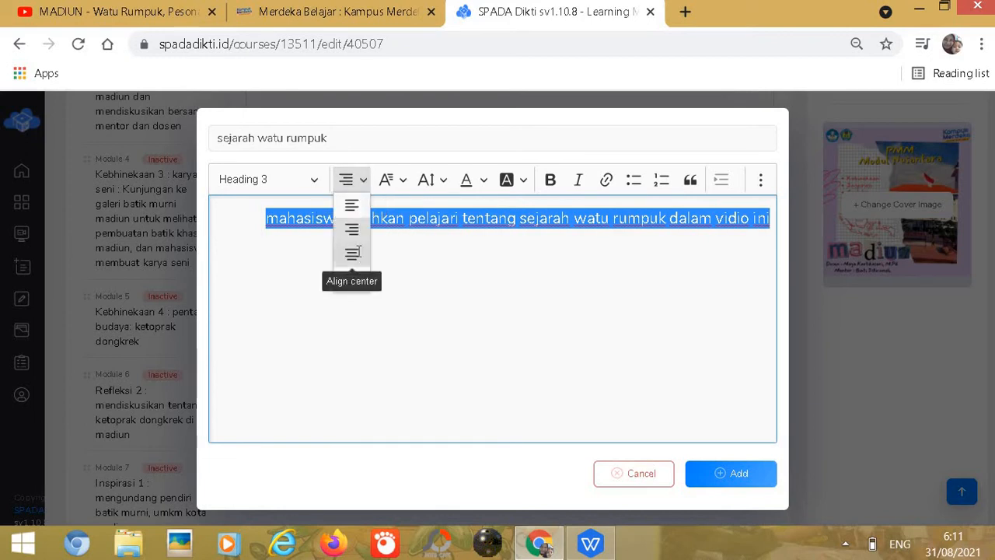
pyautogui.click(359, 247)
pyautogui.click(363, 185)
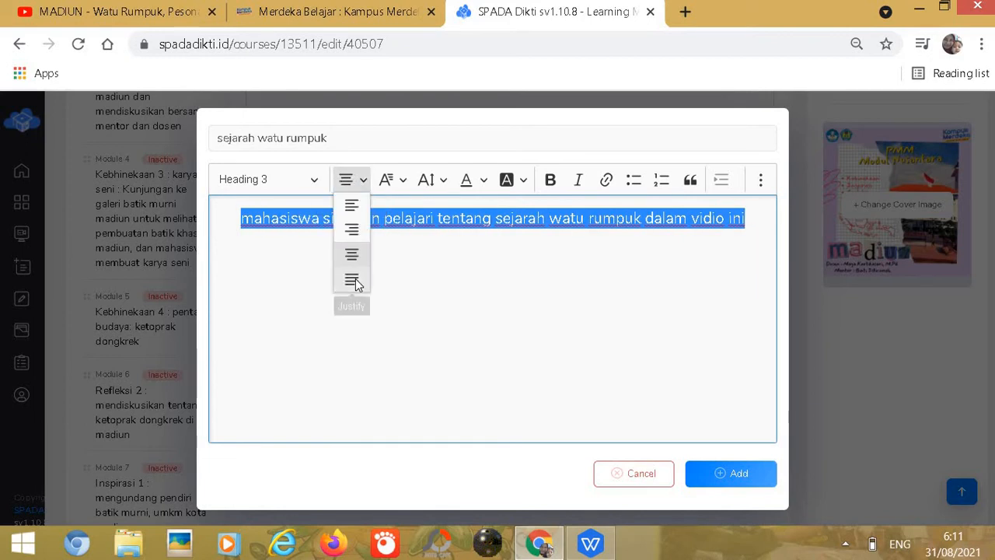
pyautogui.click(358, 283)
pyautogui.click(362, 183)
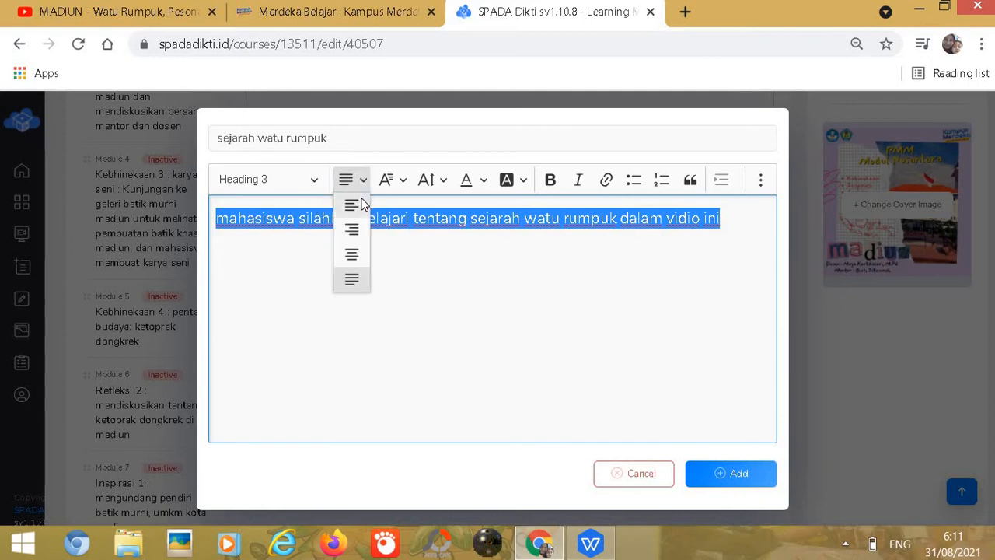
pyautogui.click(354, 257)
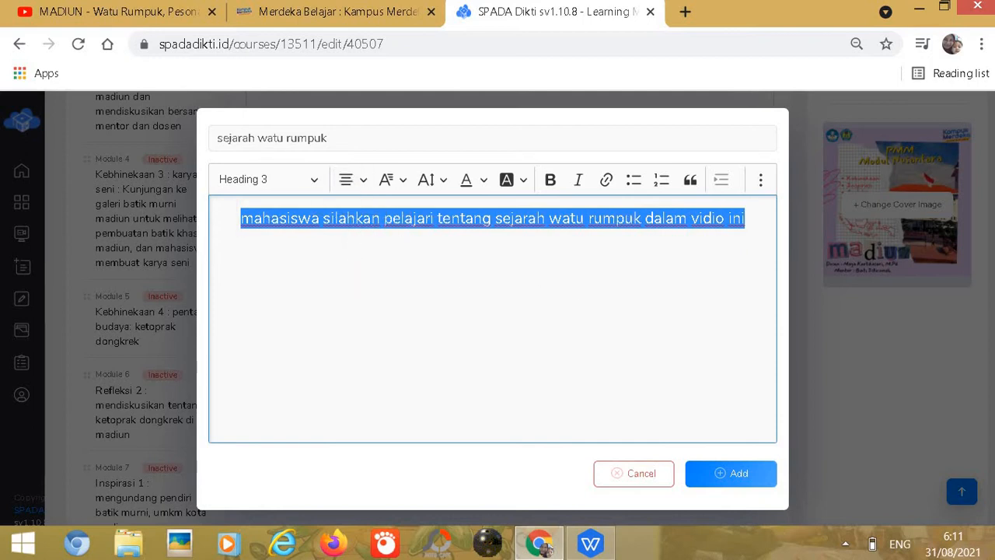
pyautogui.click(547, 256)
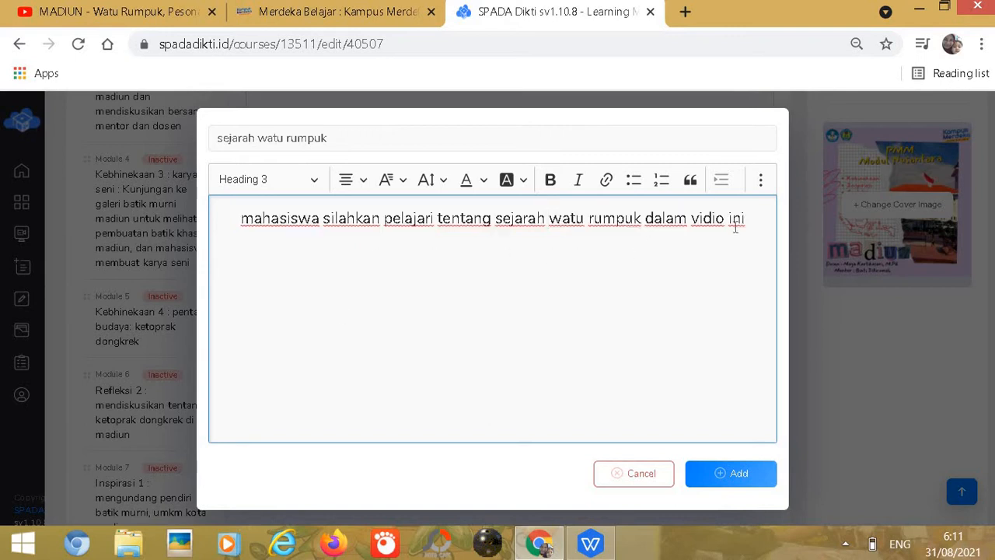
# Step: Copy the URL of the open YouTube video "MADIUN - Watu Rumpuk, Pesona Wisata di Lereng Gunung Wilis" and embed it as media below the sentence
pyautogui.press('Return')
pyautogui.press('BackSpace')
pyautogui.click(761, 180)
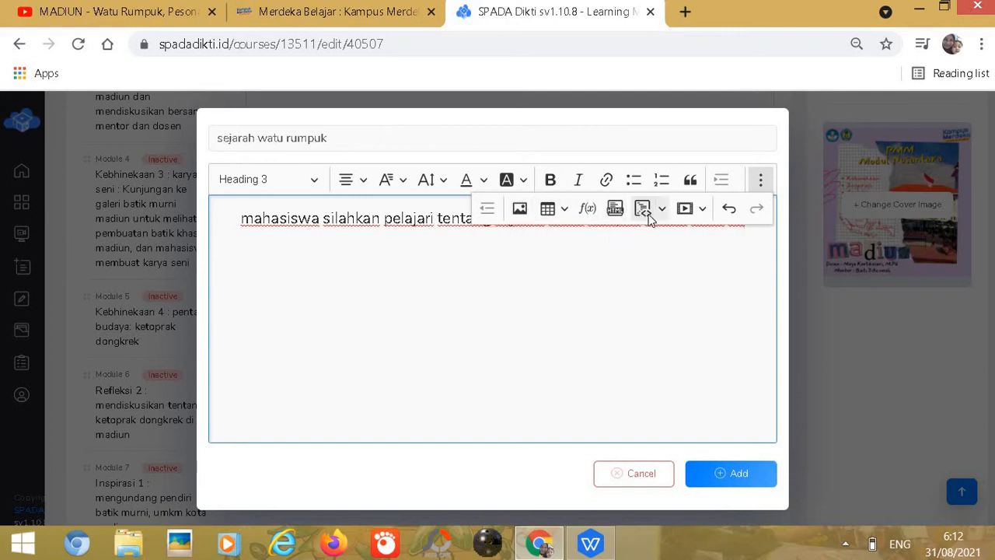
pyautogui.click(702, 218)
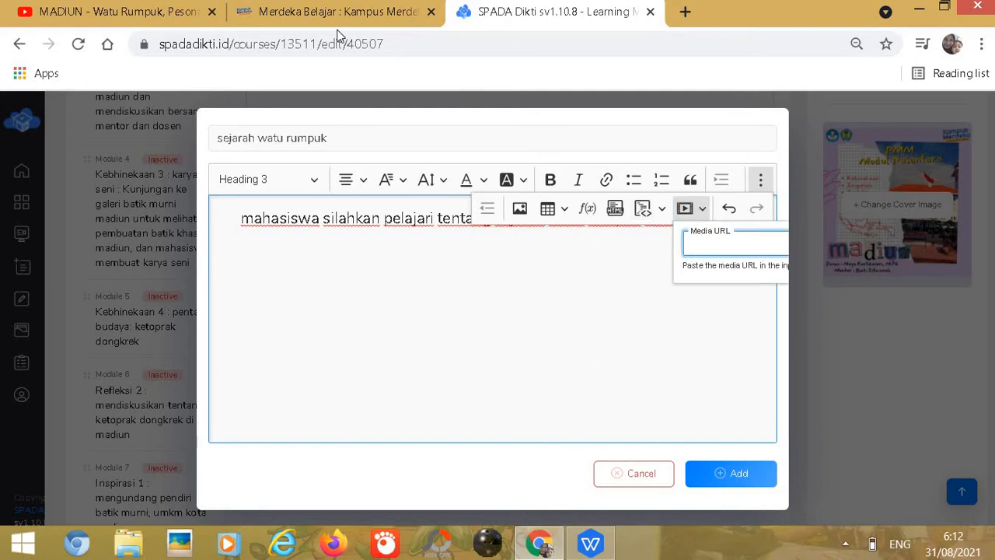
pyautogui.click(154, 4)
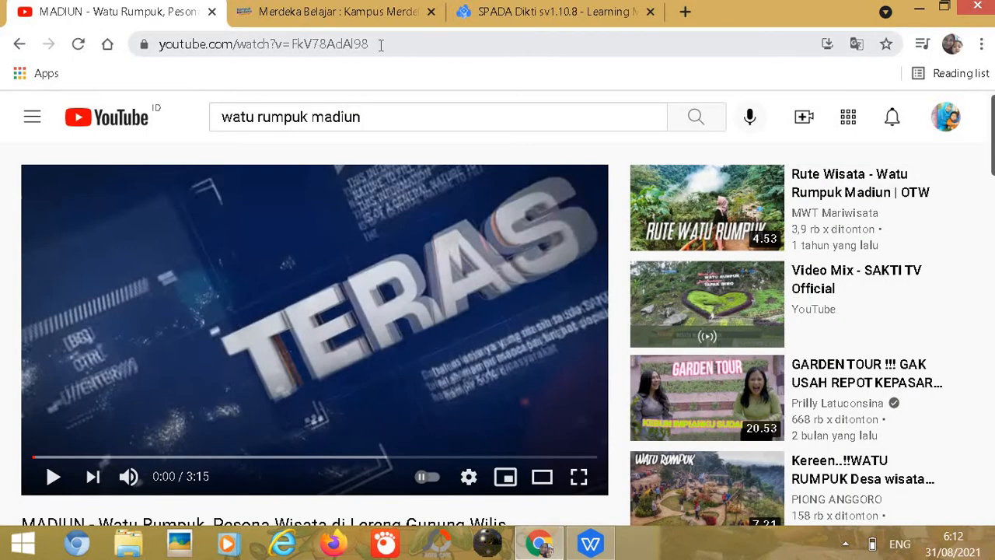
pyautogui.click(381, 44)
pyautogui.hotkey('ctrl', 'c')
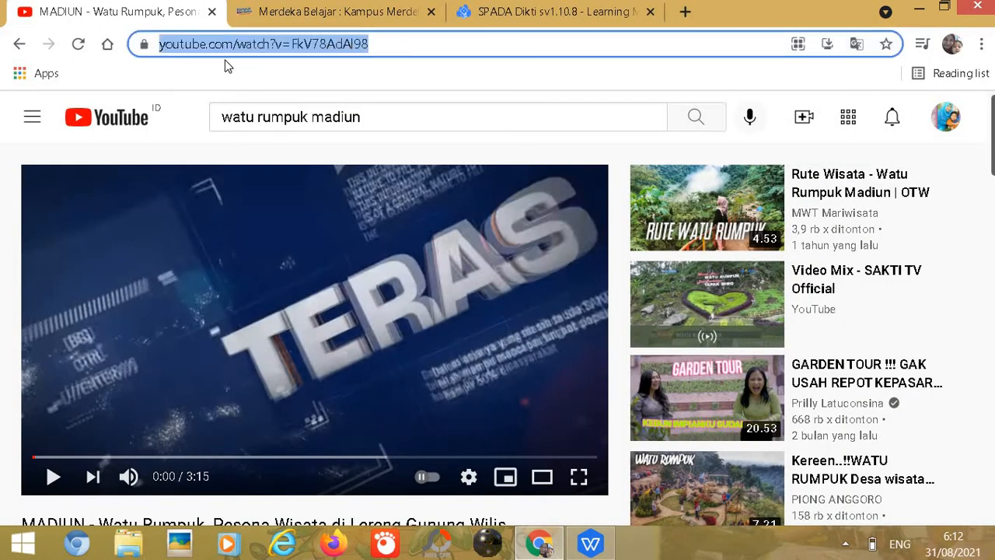
pyautogui.click(497, 16)
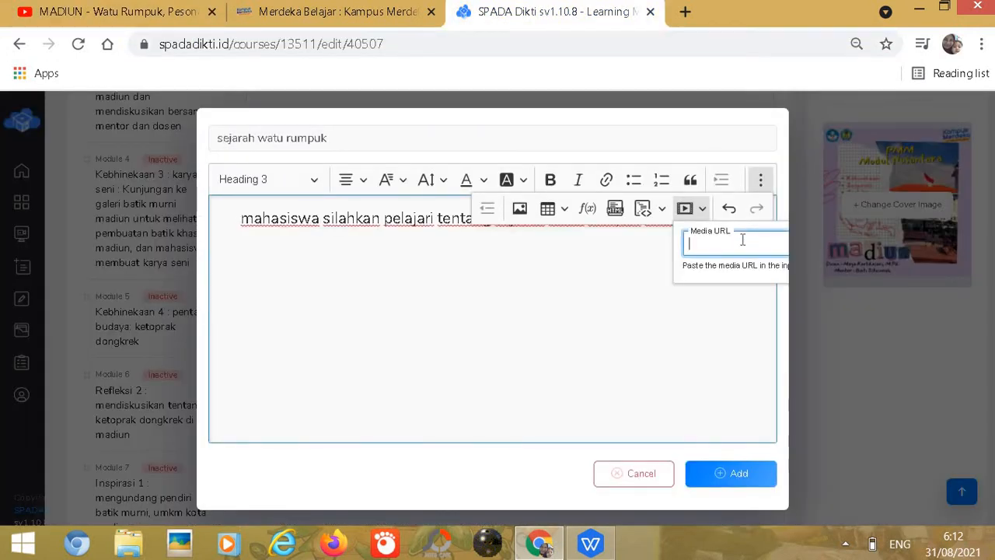
pyautogui.hotkey('ctrl', 'v')
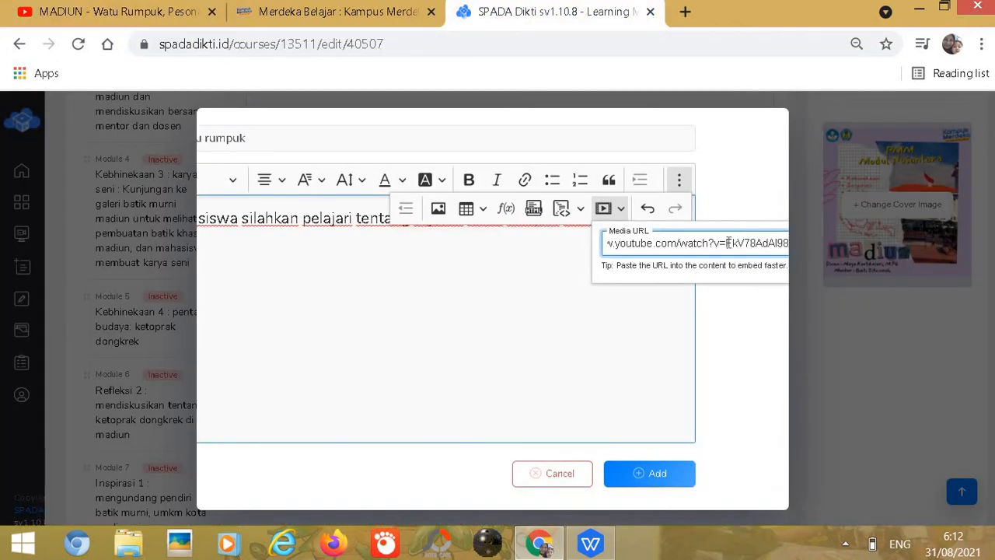
pyautogui.press('Return')
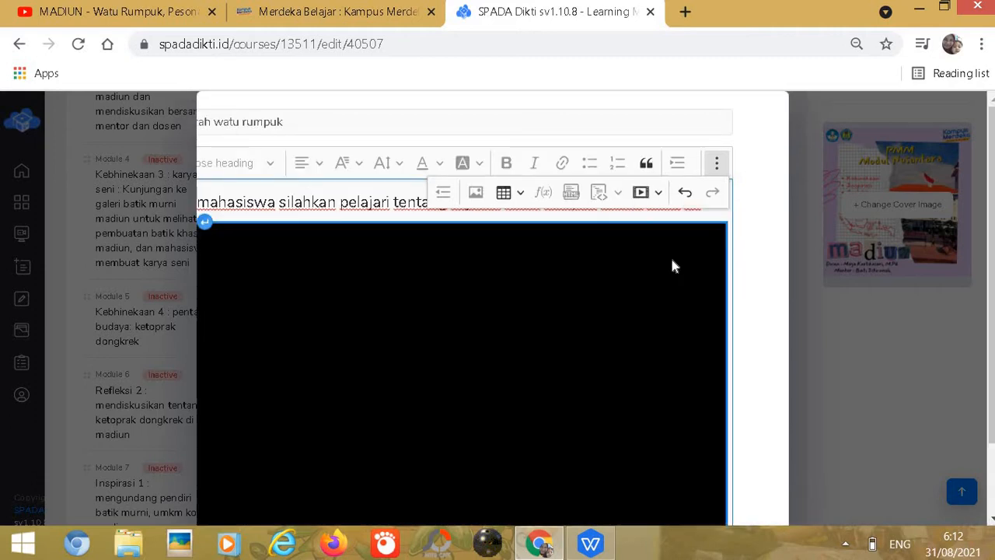
# Step: Add the finished "sejarah watu rumpuk" text block to the module and check its embedded video on the page
pyautogui.scroll(-2, 510, 335)
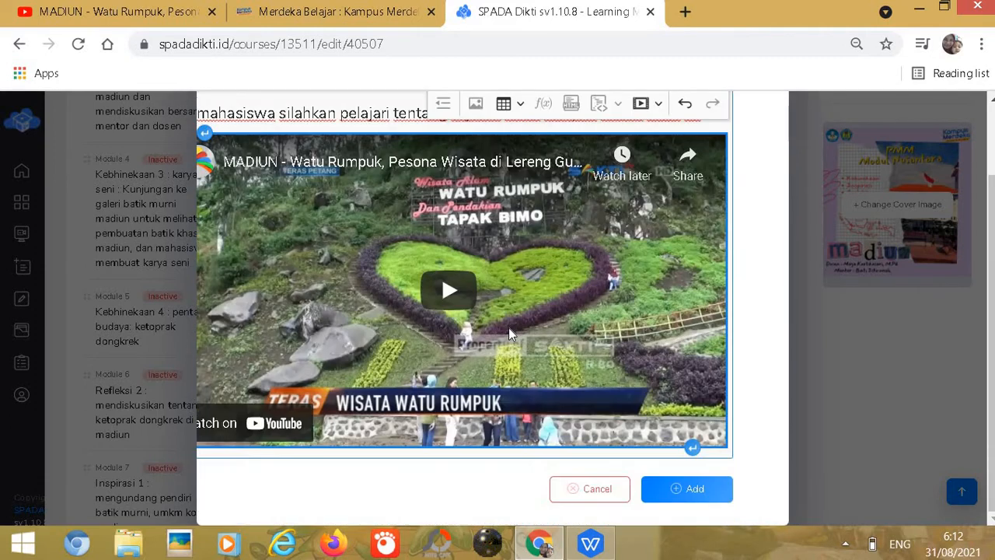
pyautogui.click(720, 489)
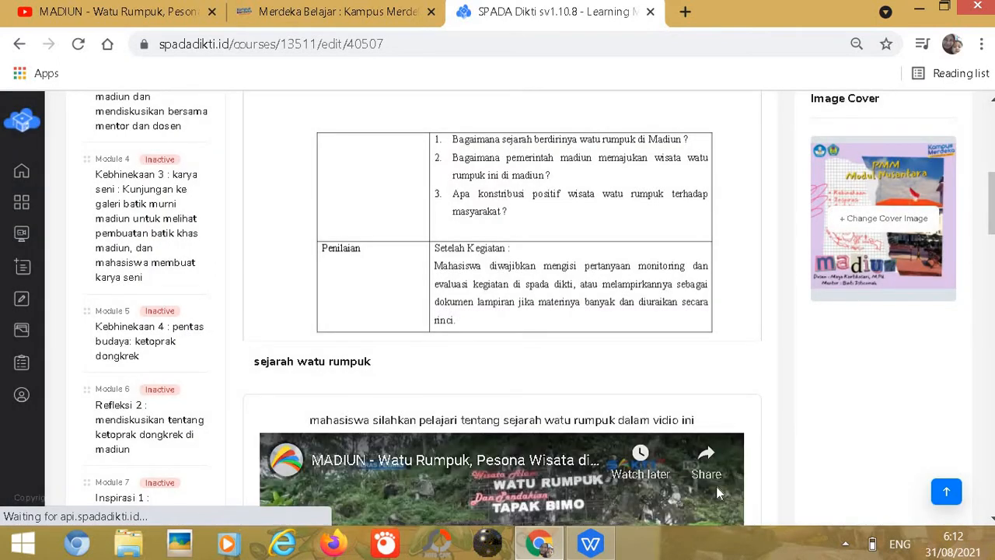
pyautogui.scroll(-5, 484, 404)
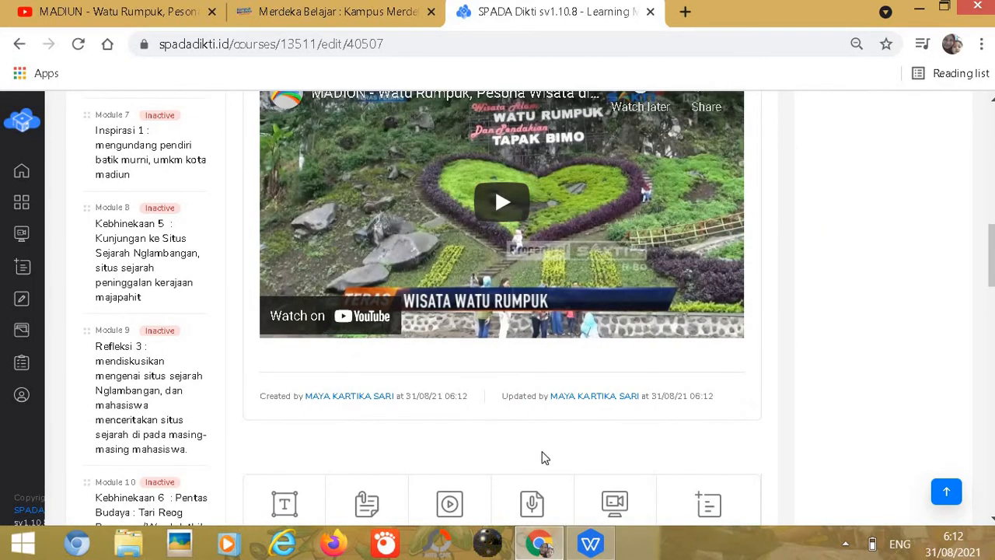
pyautogui.scroll(-1, 542, 458)
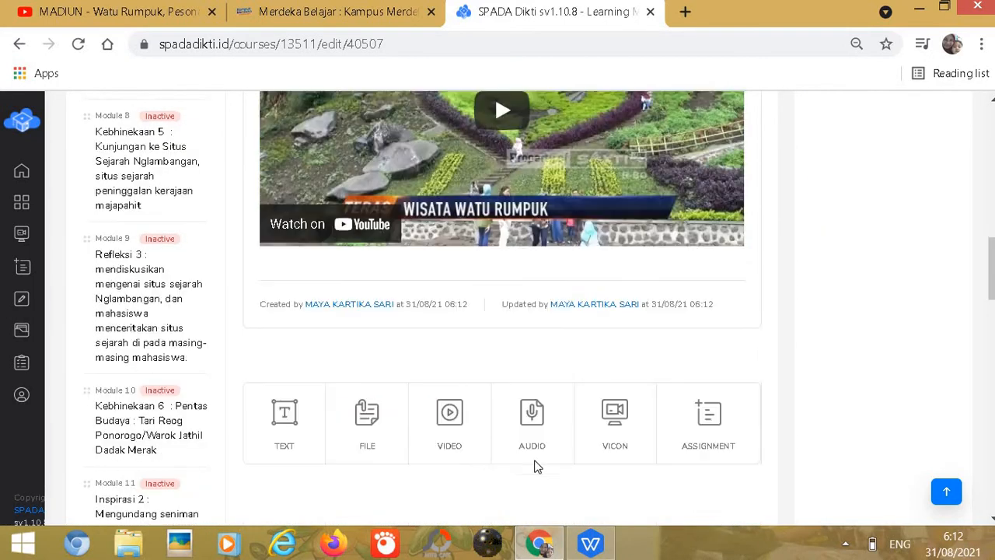
pyautogui.click(461, 441)
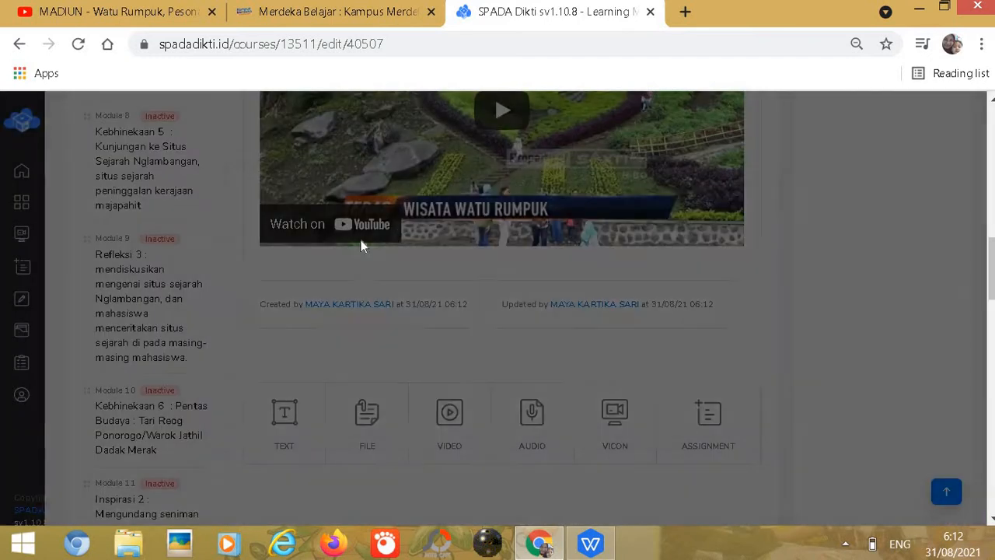
pyautogui.click(347, 219)
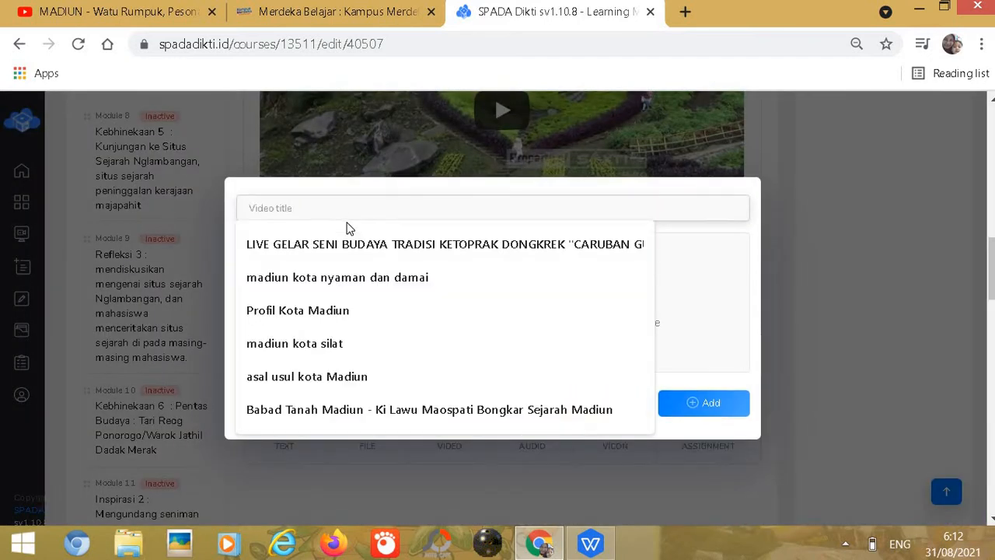
pyautogui.write('watu rumpuk')
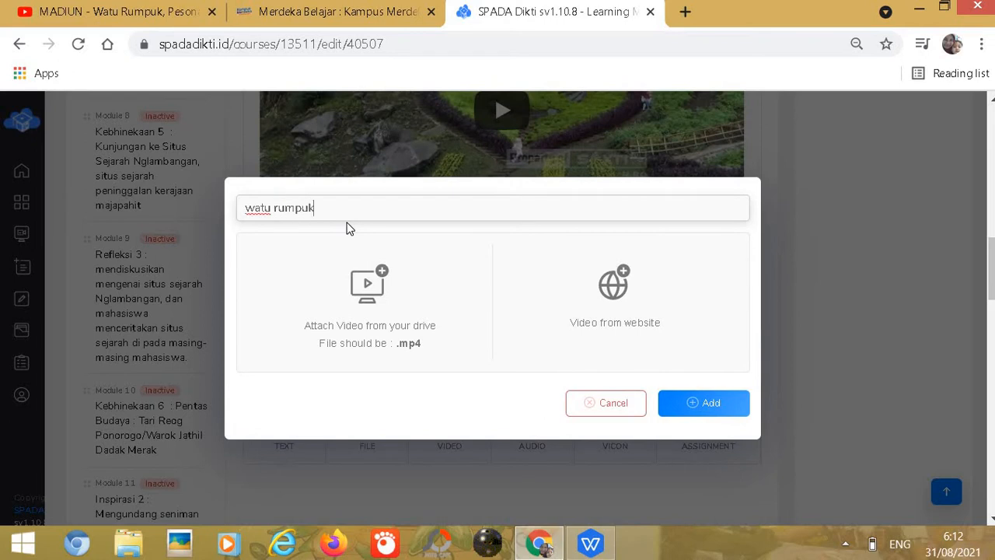
pyautogui.click(579, 322)
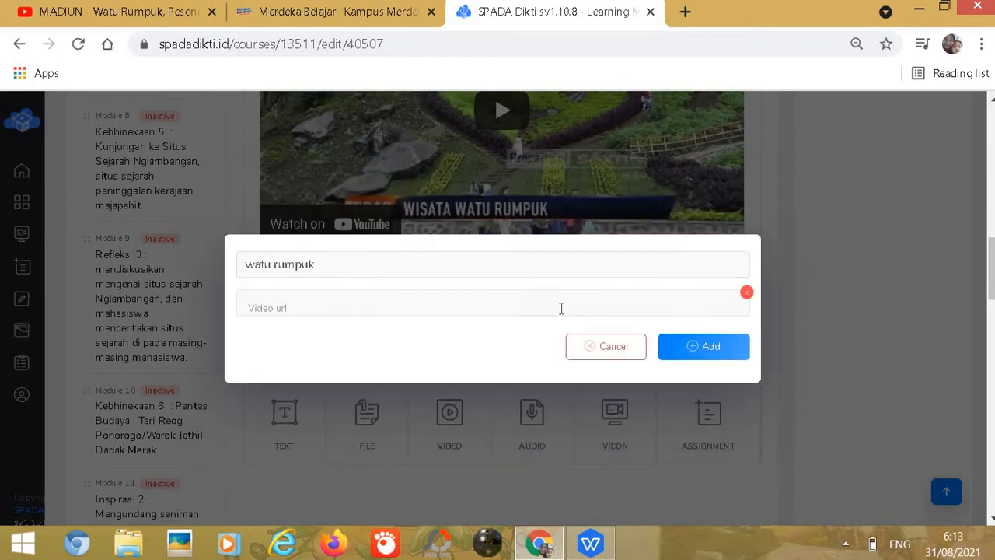
pyautogui.click(385, 308)
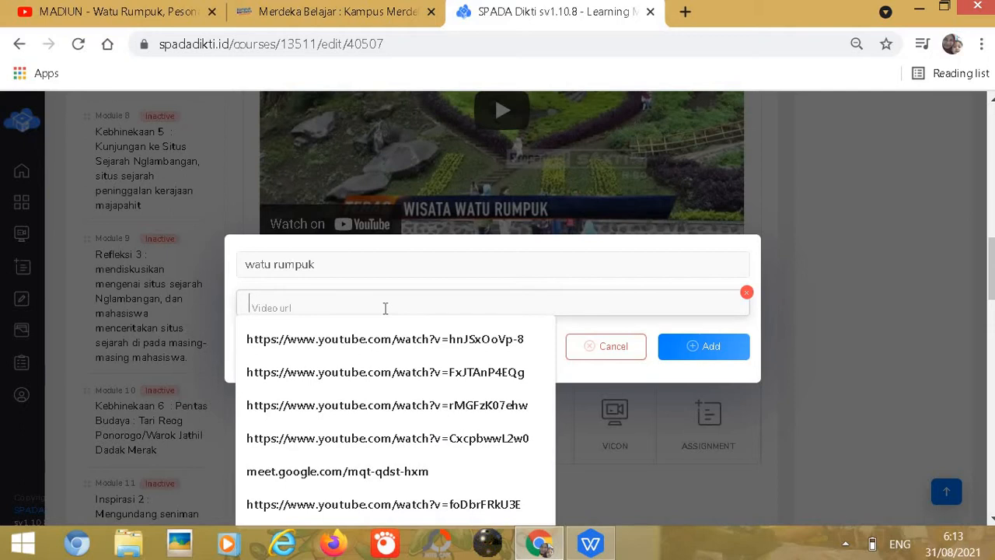
pyautogui.write('https://www.youtube.com/watch?v=FkV78AdAI98')
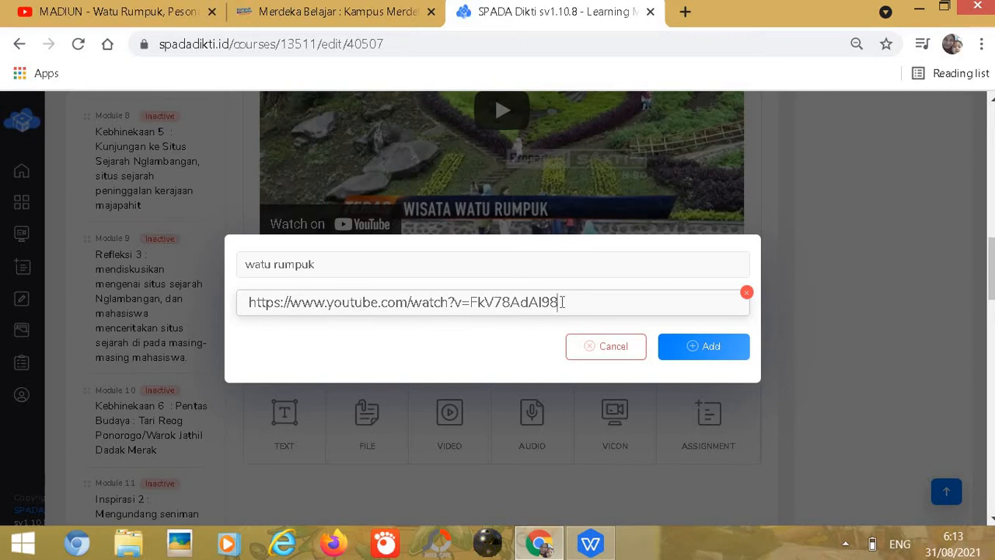
pyautogui.click(690, 352)
pyautogui.click(695, 355)
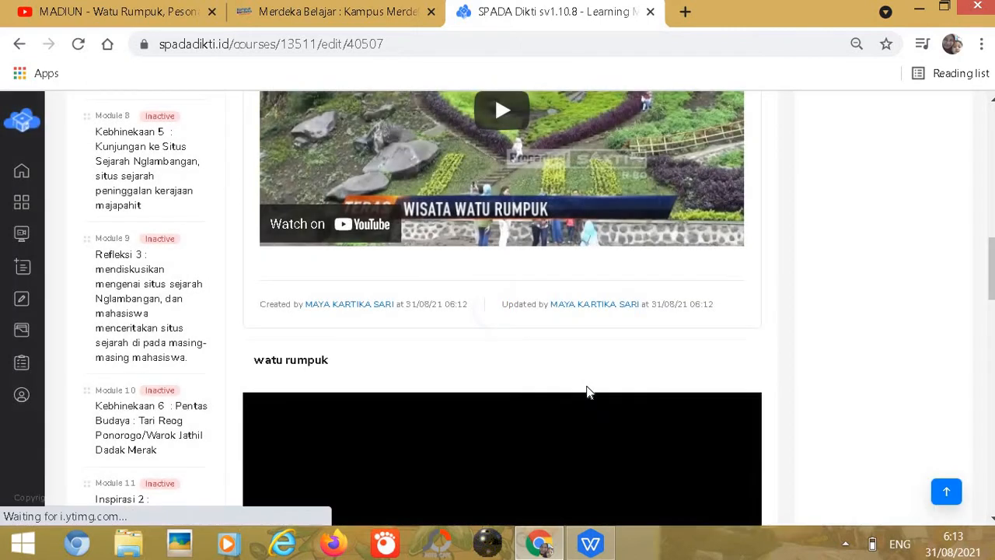
# Step: Compare the added "watu rumpuk" video block with the video embedded in the "sejarah watu rumpuk" text, and review the available content types
pyautogui.moveTo(568, 378)
pyautogui.scroll(-1, 570, 378)
pyautogui.scroll(-3, 570, 379)
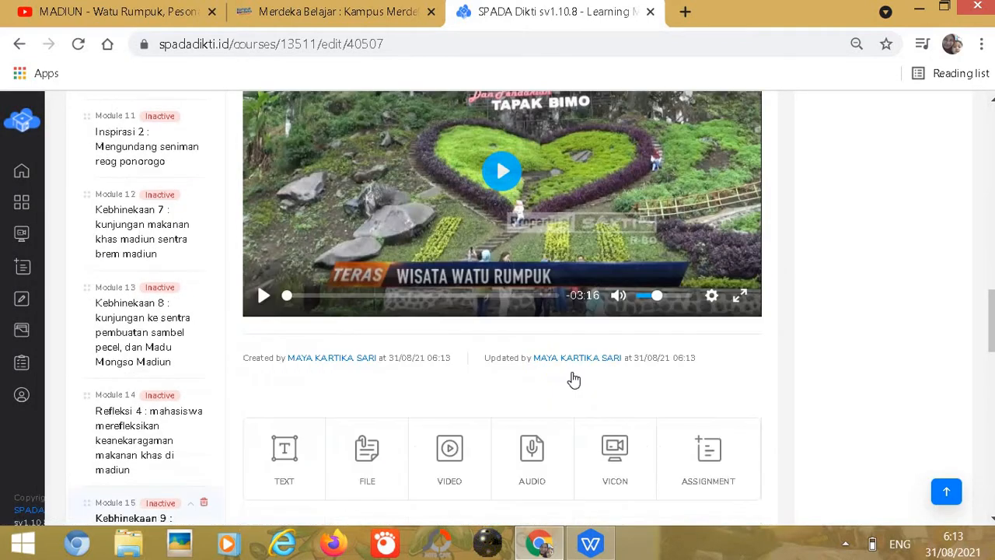
pyautogui.scroll(3, 571, 379)
pyautogui.scroll(-3, 573, 379)
pyautogui.scroll(-2, 557, 400)
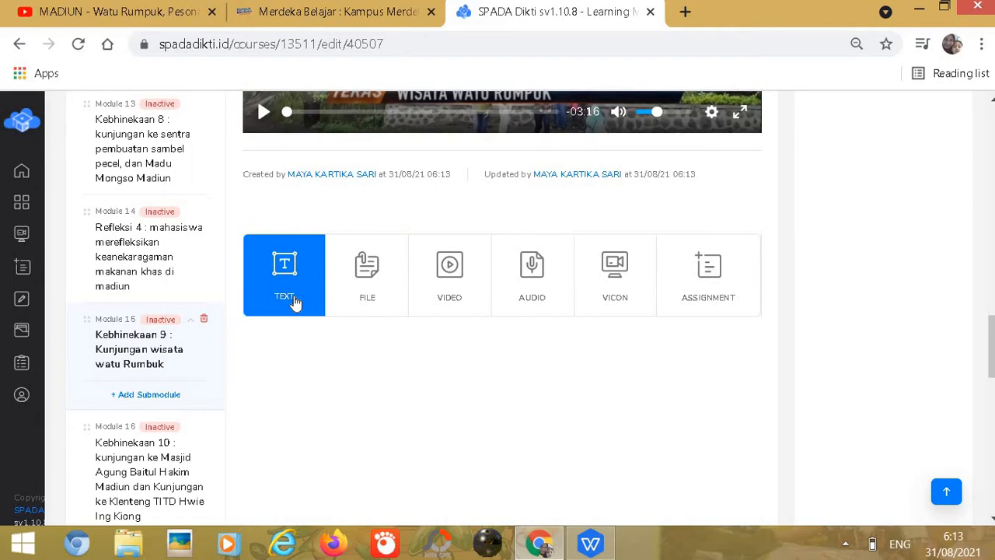
pyautogui.scroll(12, 295, 303)
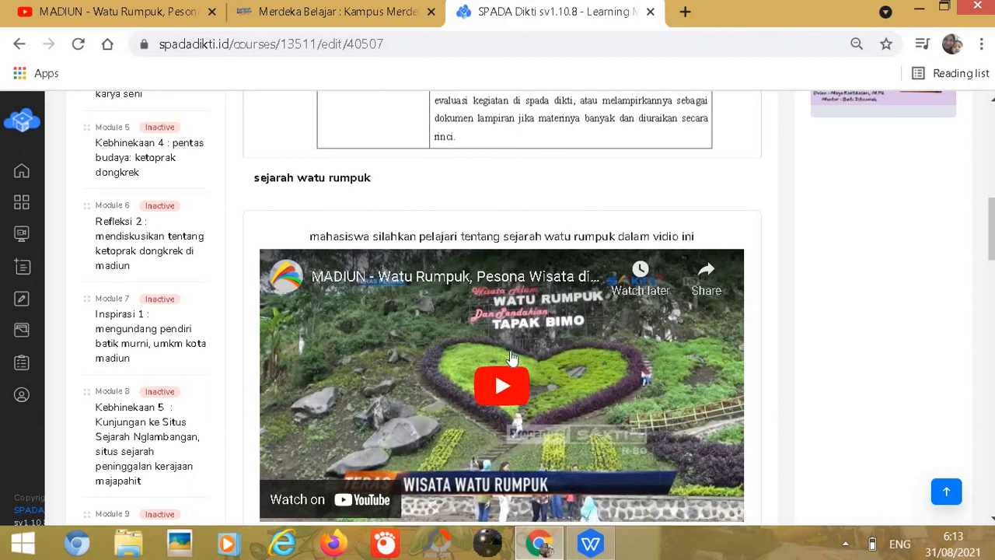
pyautogui.scroll(-10, 588, 420)
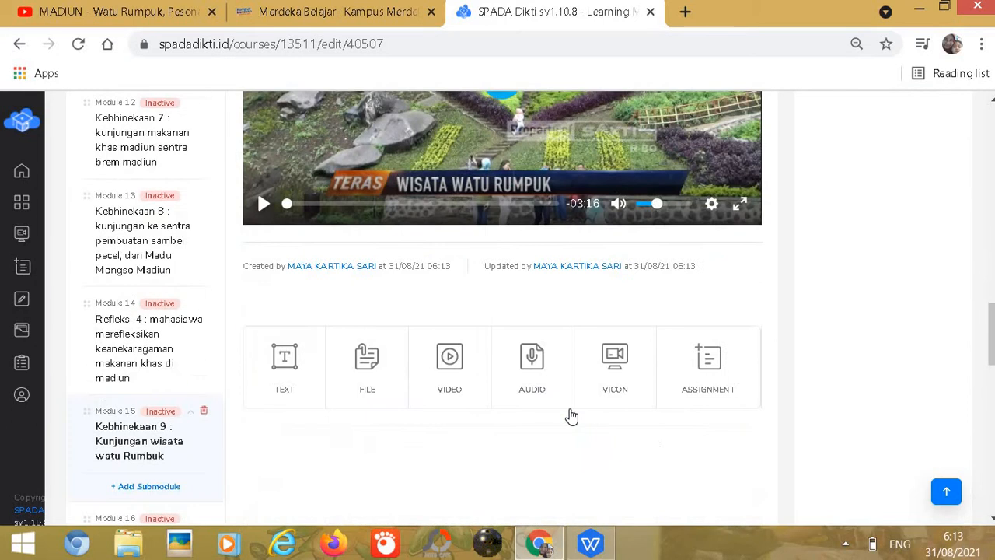
pyautogui.scroll(5, 508, 388)
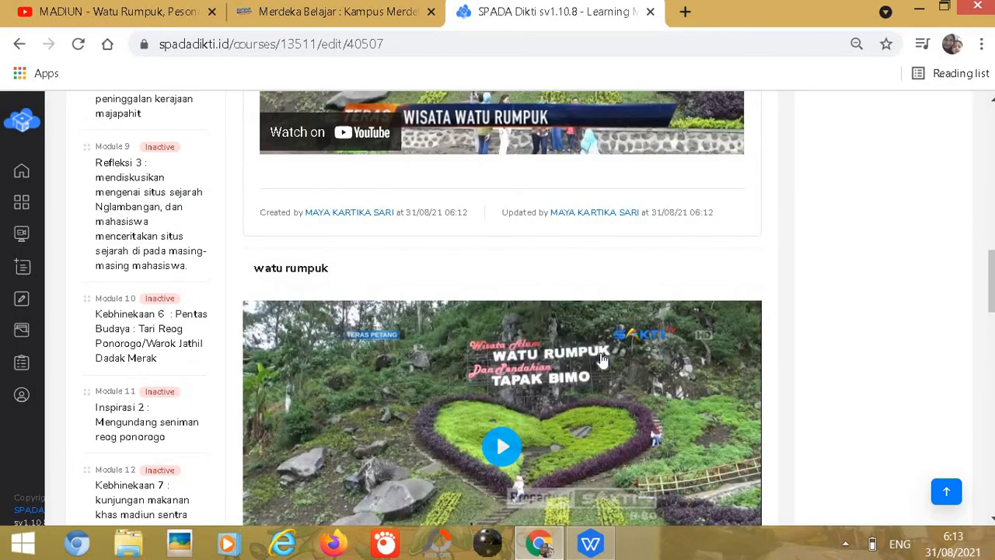
pyautogui.scroll(-2, 602, 365)
pyautogui.scroll(-2, 602, 366)
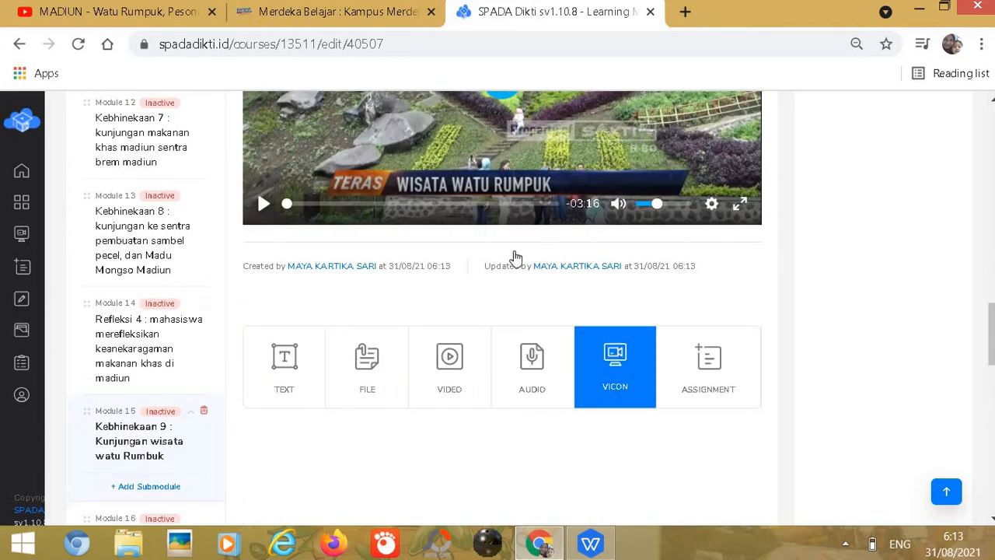
# Step: Start a new personal assignment in the module and title it "Assignment kebhinekaan 9", copied from the heading of the open WPS Office document
pyautogui.click(707, 366)
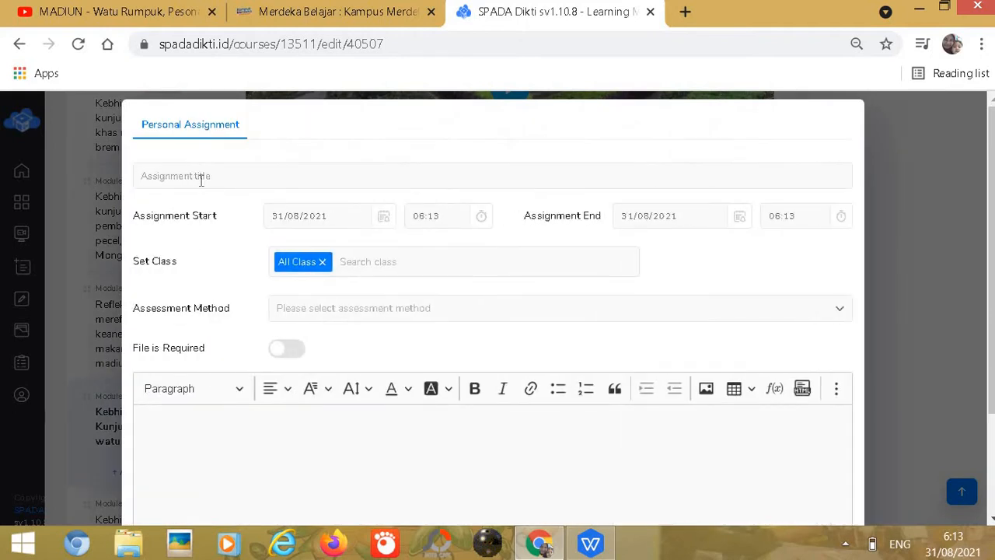
pyautogui.click(200, 177)
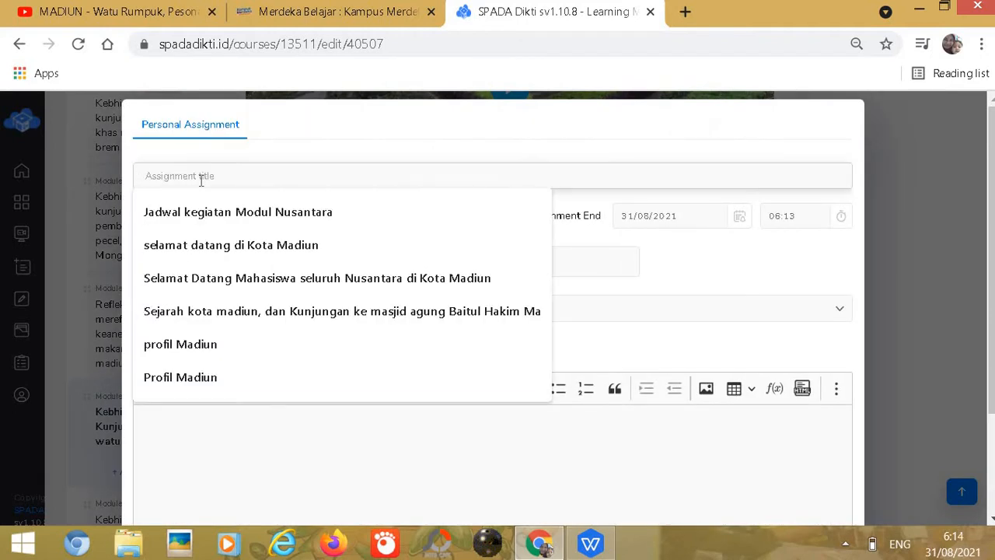
pyautogui.write('a')
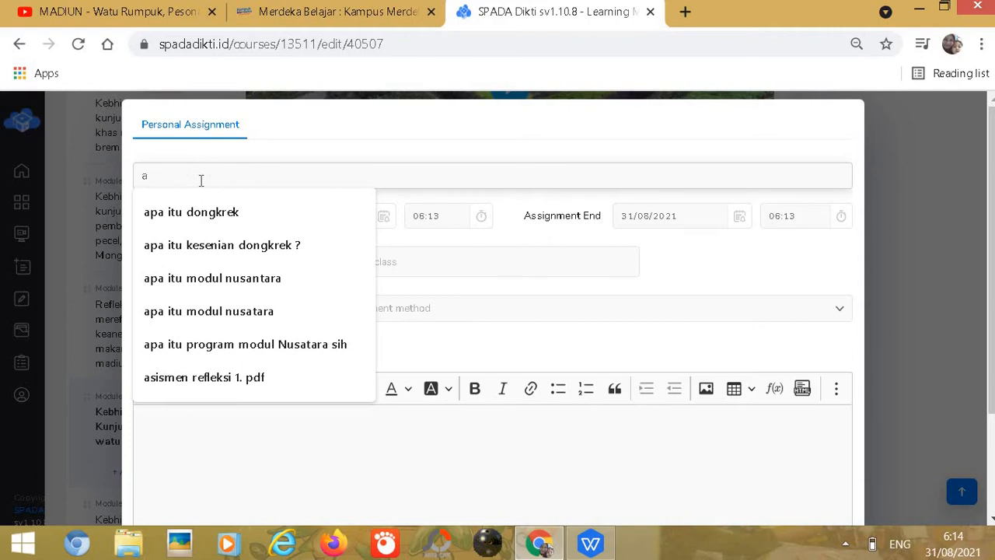
pyautogui.press('BackSpace')
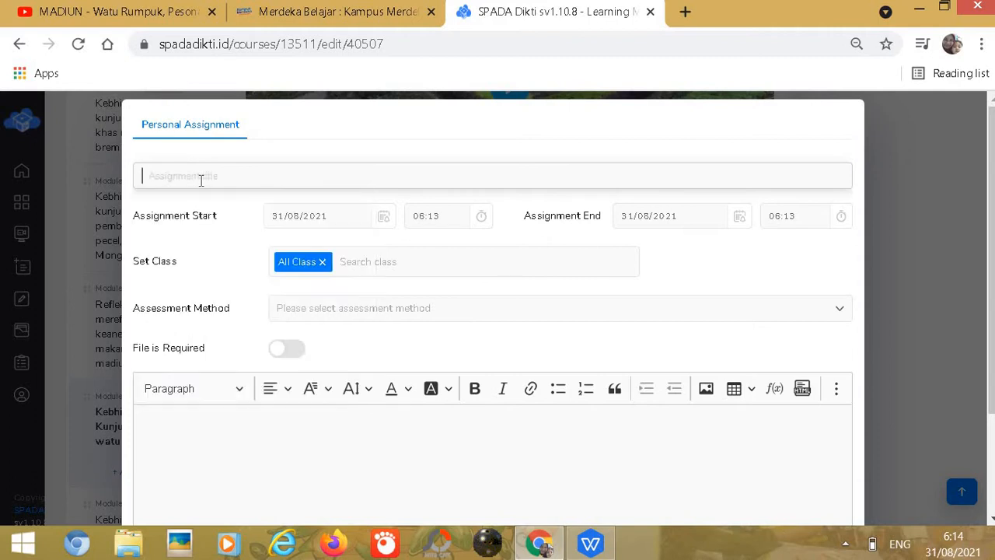
pyautogui.click(589, 544)
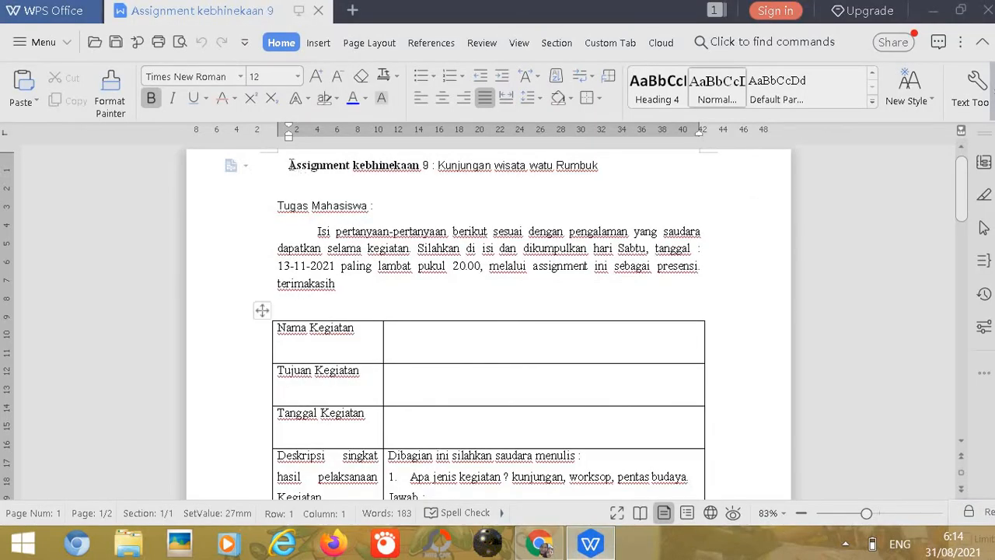
pyautogui.moveTo(291, 165); pyautogui.dragTo(430, 154)
pyautogui.hotkey('ctrl', 'c')
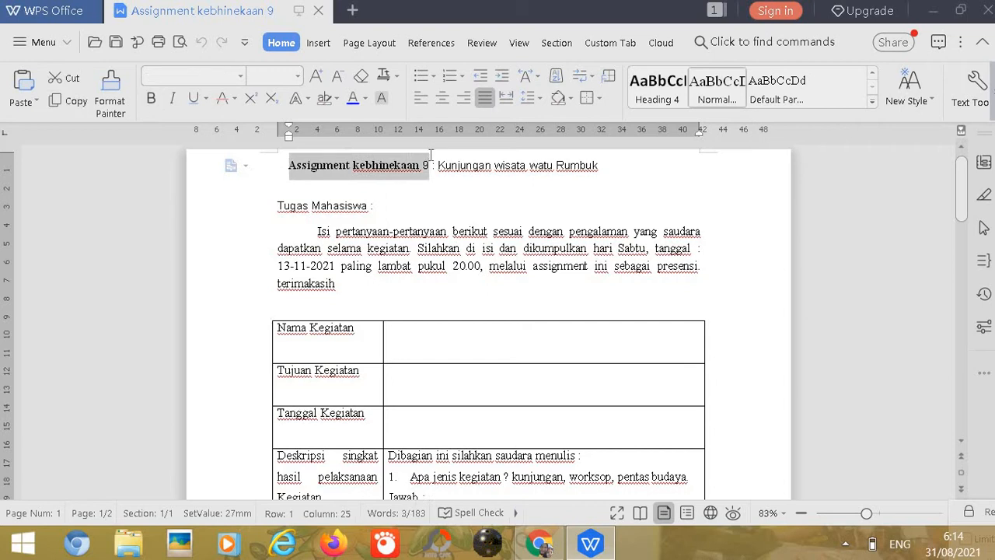
pyautogui.click(538, 542)
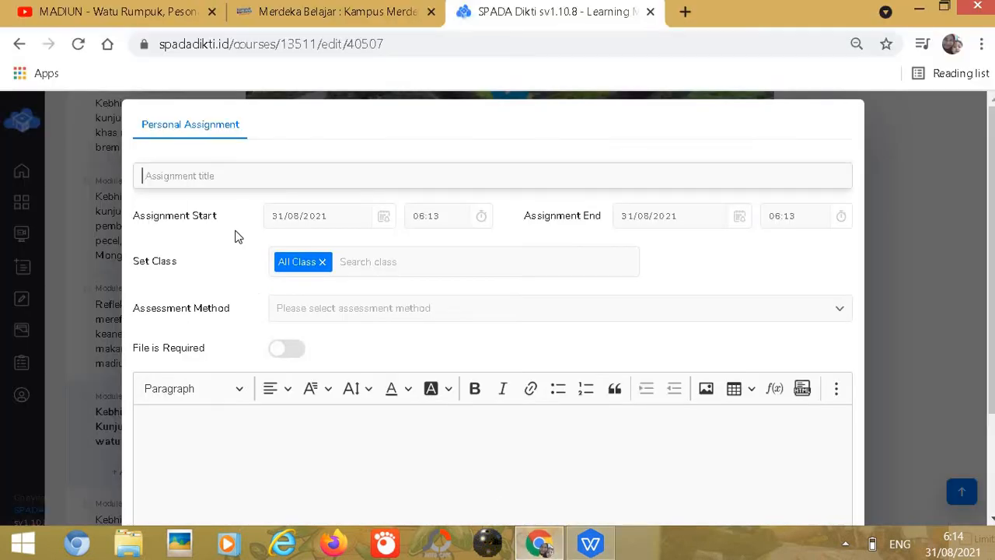
pyautogui.click(197, 176)
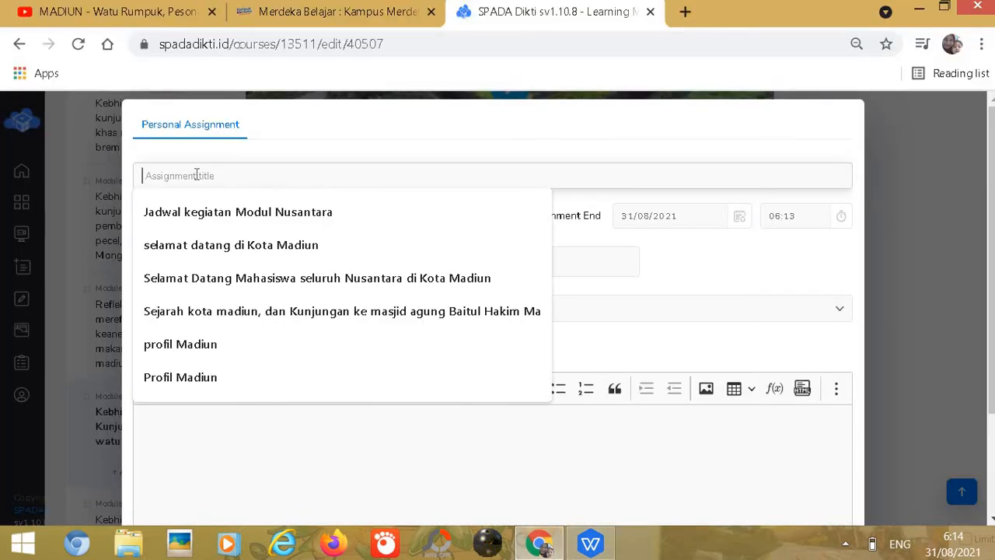
pyautogui.hotkey('ctrl', 'v')
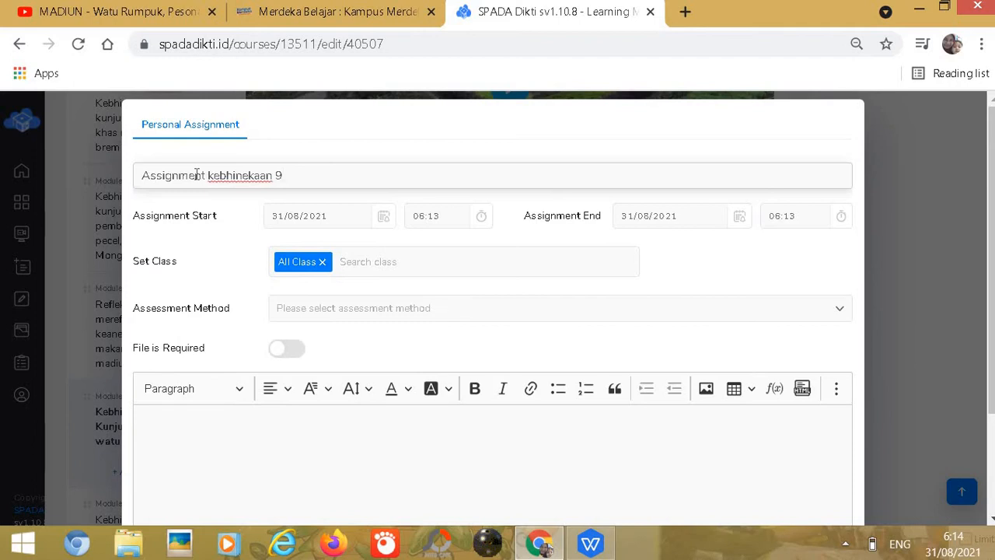
# Step: Set the assignment start to 10/09/2021 at 09:13
pyautogui.click(383, 220)
pyautogui.click(509, 257)
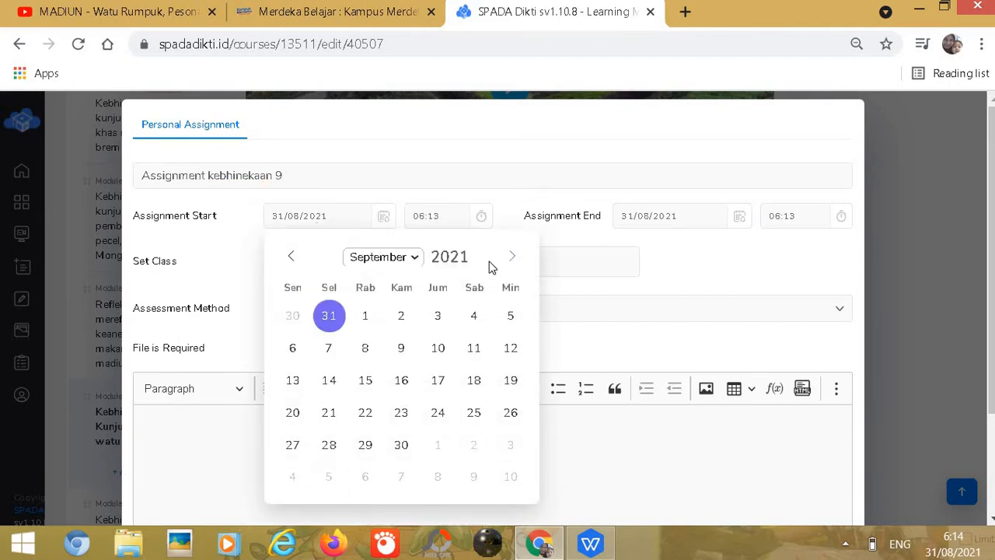
pyautogui.click(437, 349)
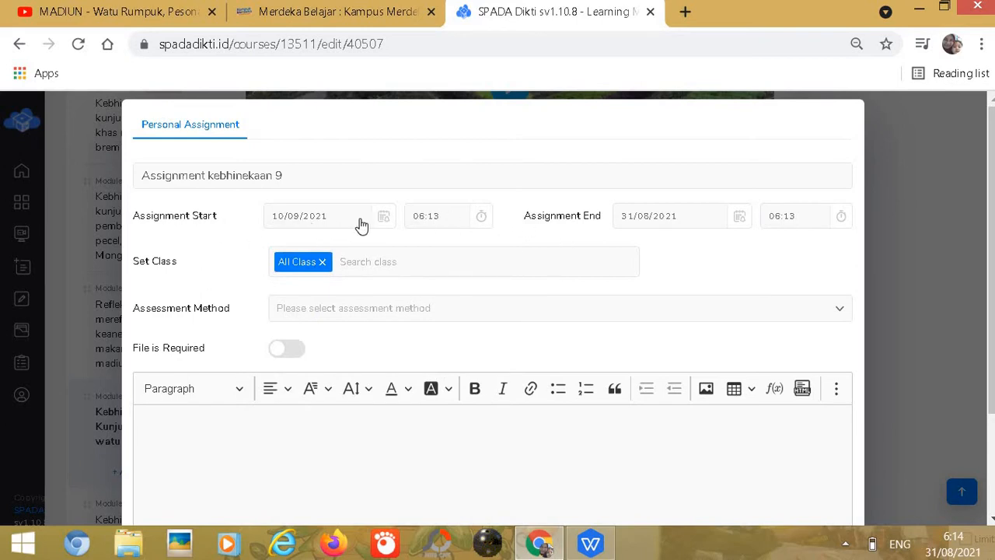
pyautogui.click(481, 217)
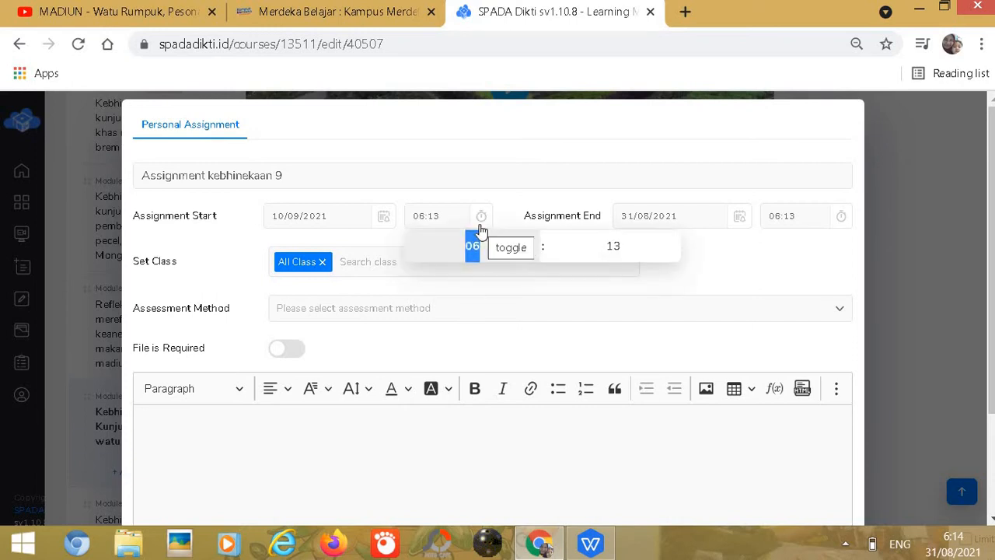
pyautogui.write('09')
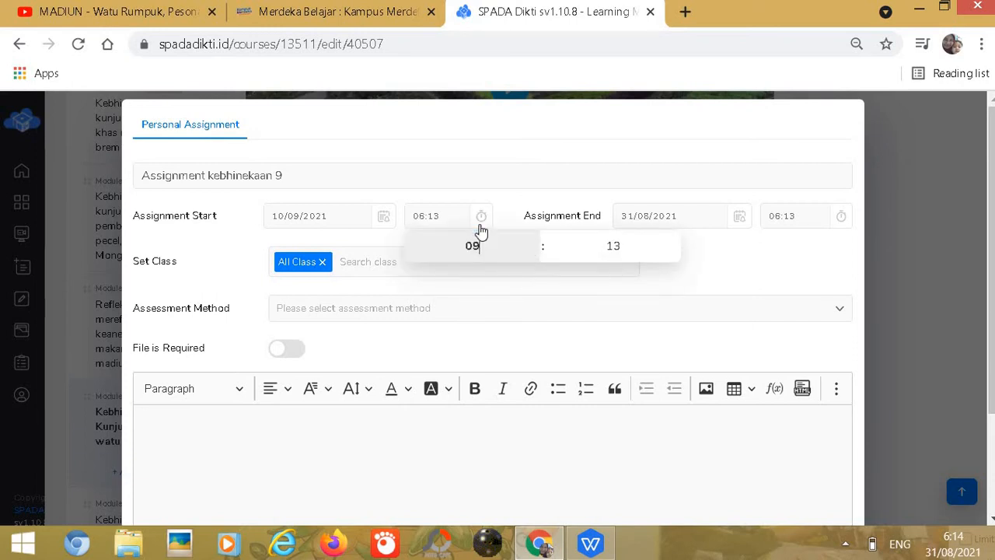
pyautogui.click(521, 296)
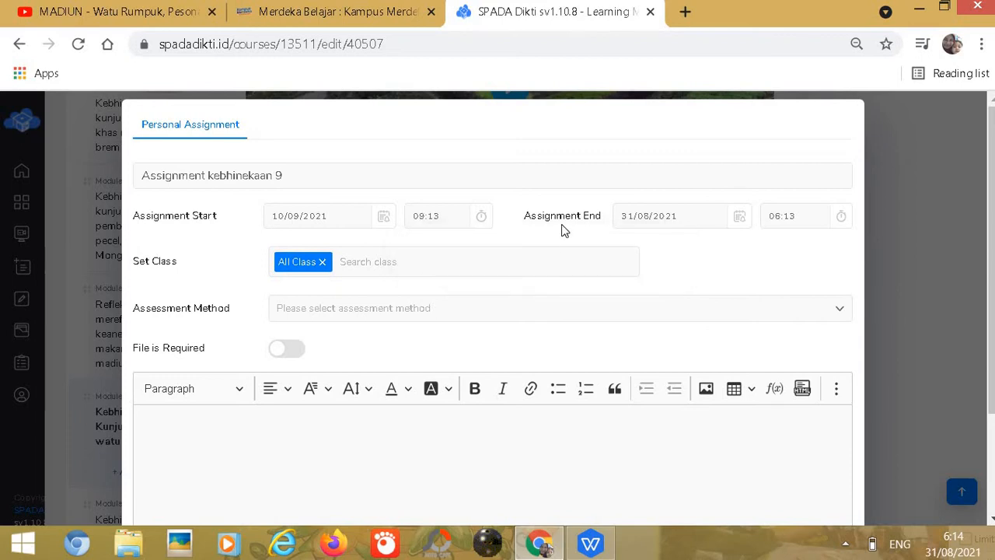
# Step: Set the assignment end to 10/09/2021 at 19:13 and choose Point as the assessment method
pyautogui.click(741, 219)
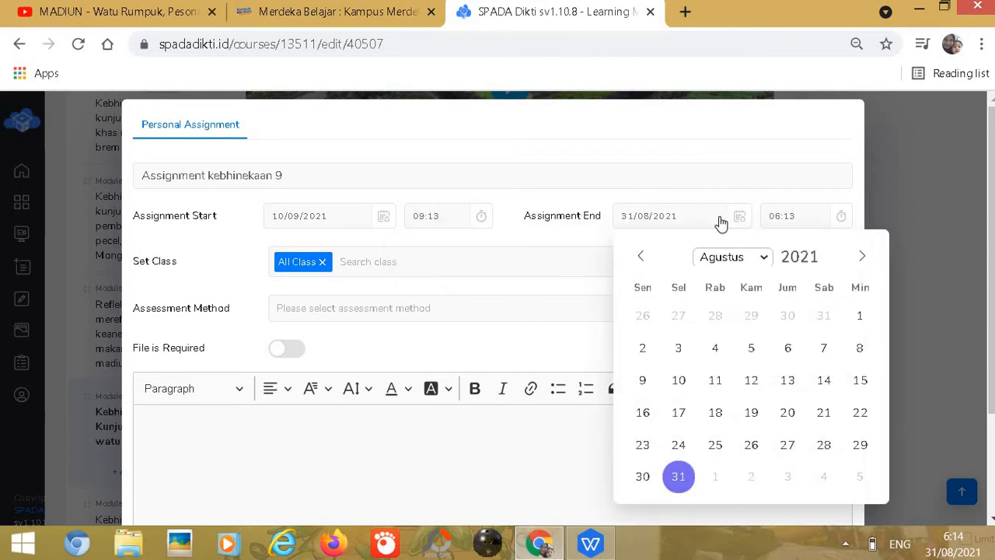
pyautogui.click(859, 257)
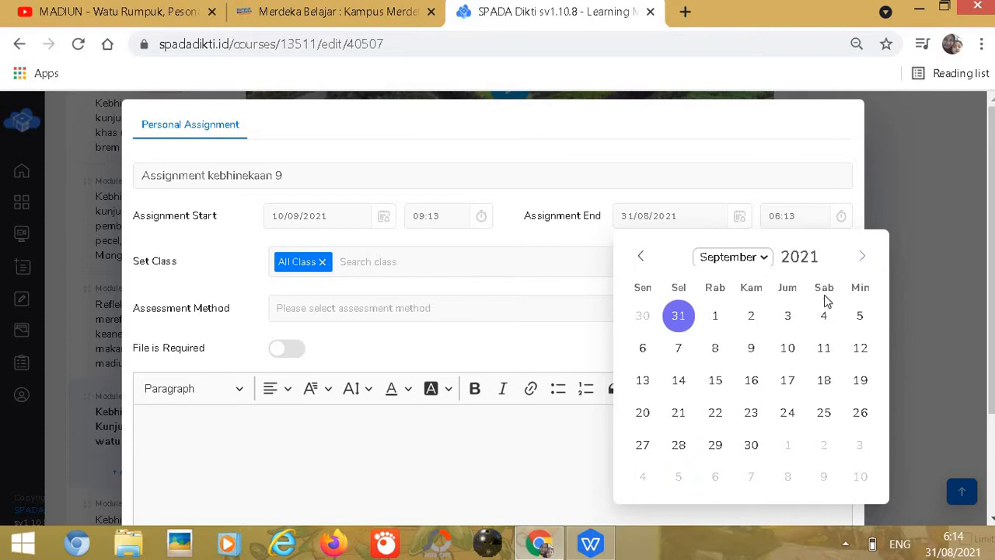
pyautogui.click(787, 347)
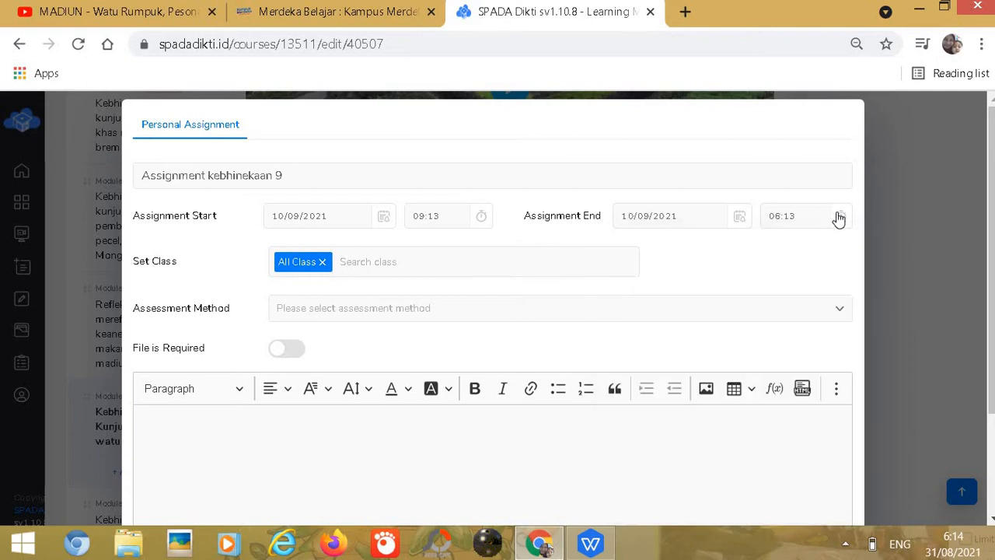
pyautogui.click(840, 217)
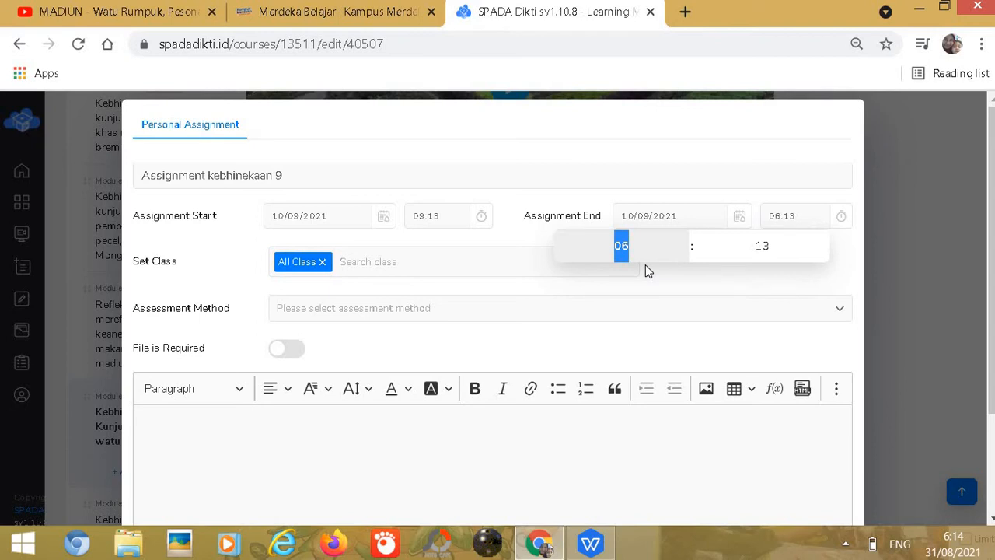
pyautogui.write('1')
pyautogui.click(631, 293)
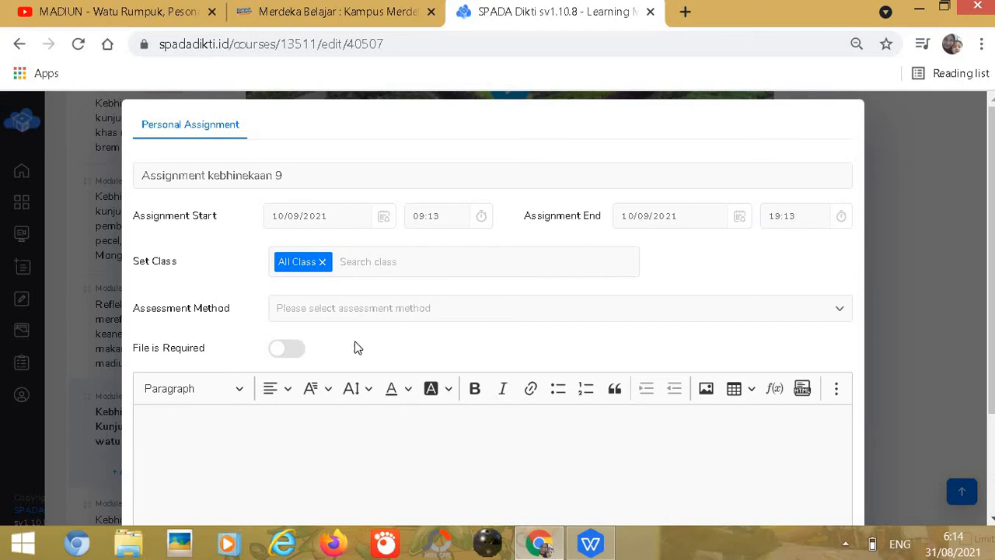
pyautogui.click(323, 312)
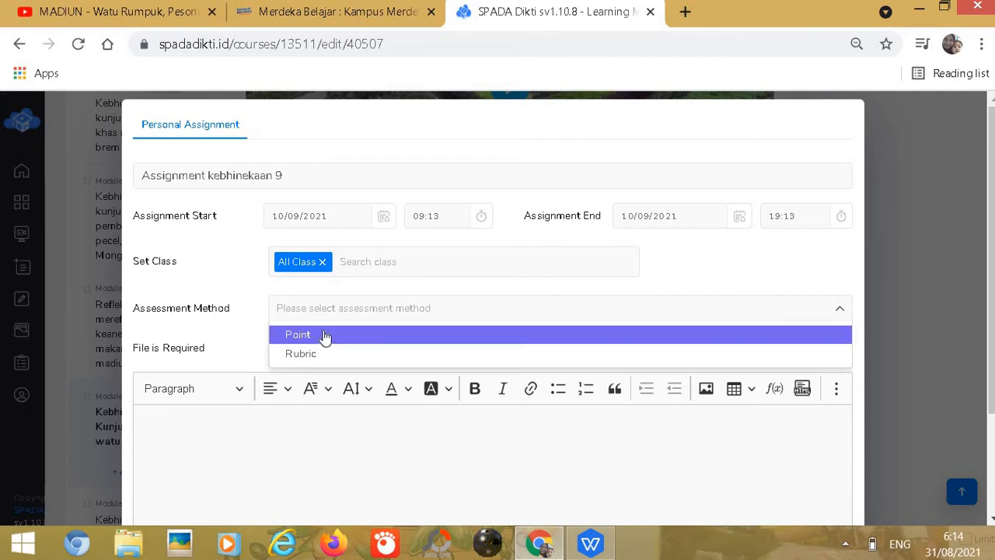
pyautogui.click(333, 335)
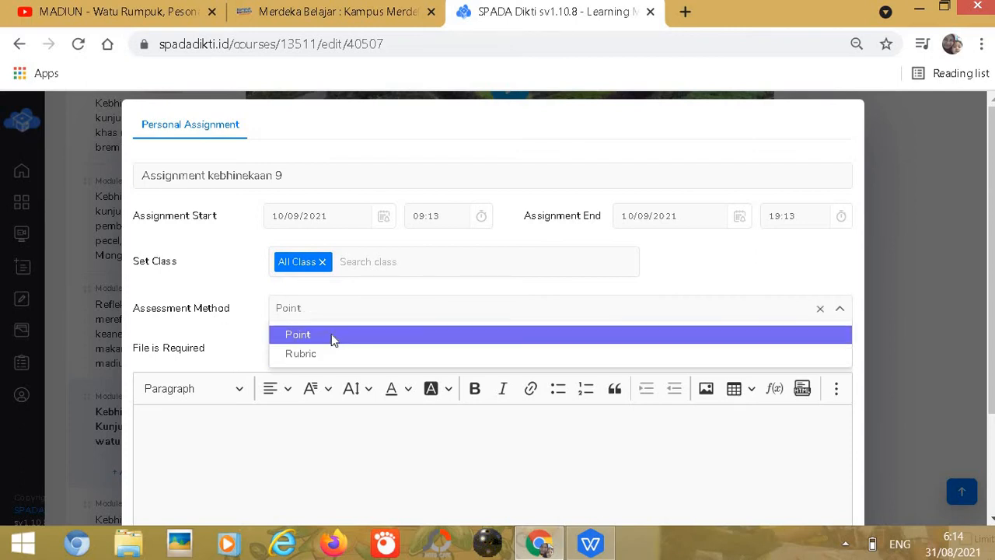
# Step: Make a file required for the assignment and copy the instruction paragraph under "Tugas Mahasiswa" from the open WPS Office document
pyautogui.click(302, 359)
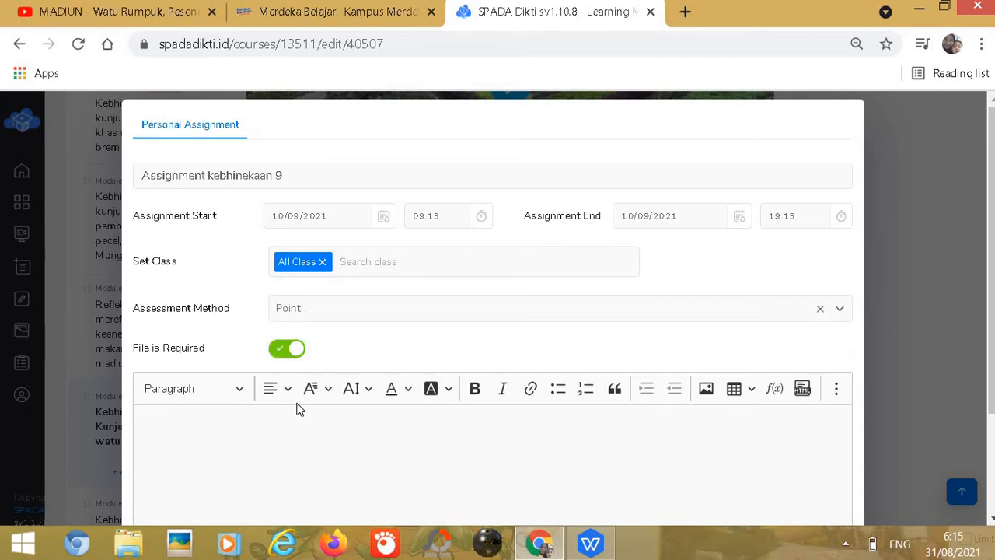
pyautogui.scroll(-2, 299, 409)
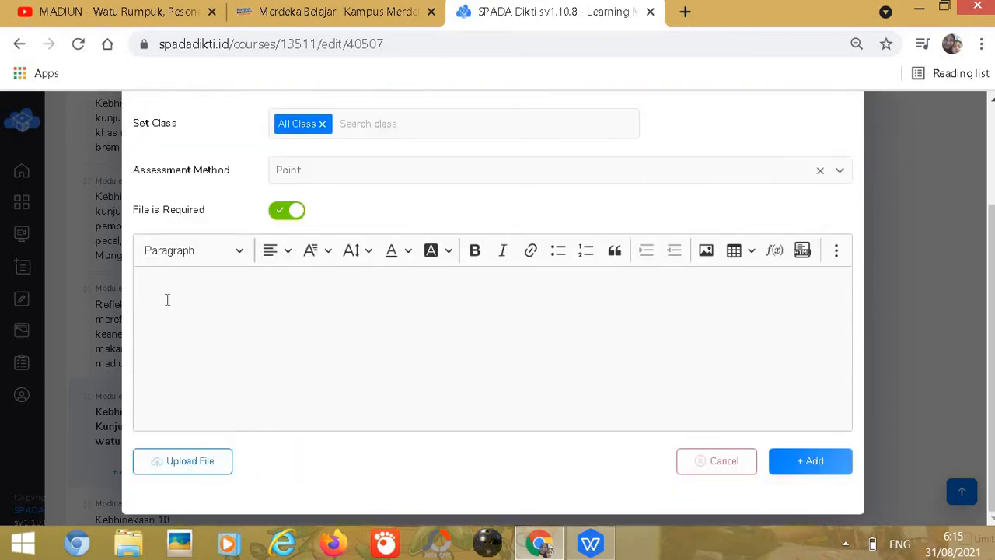
pyautogui.click(186, 288)
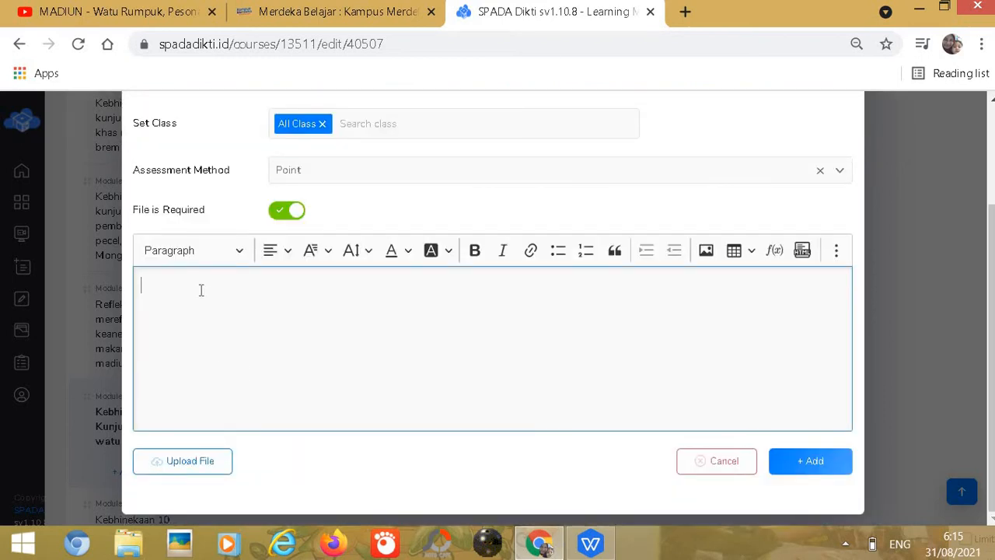
pyautogui.click(590, 543)
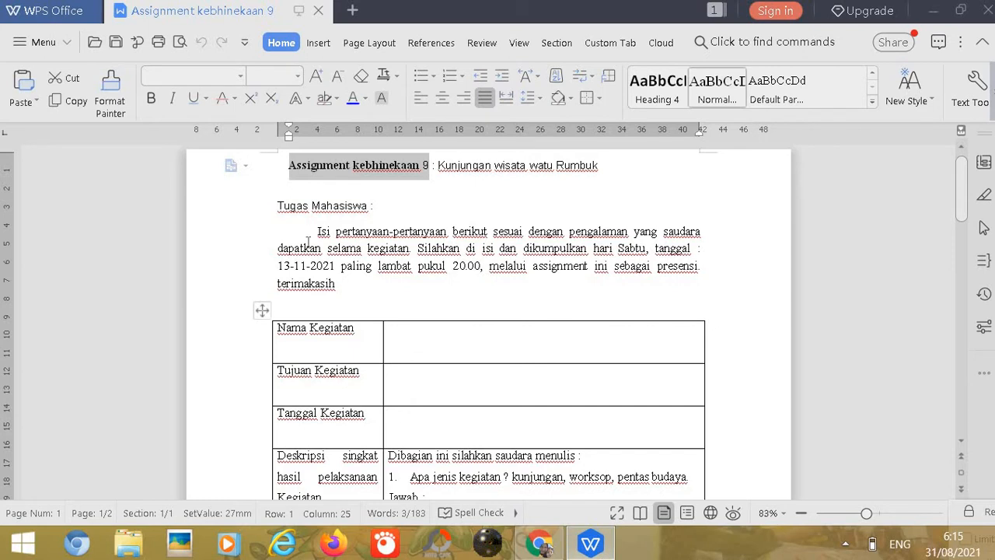
pyautogui.moveTo(317, 230); pyautogui.dragTo(355, 289)
pyautogui.hotkey('ctrl', 'c')
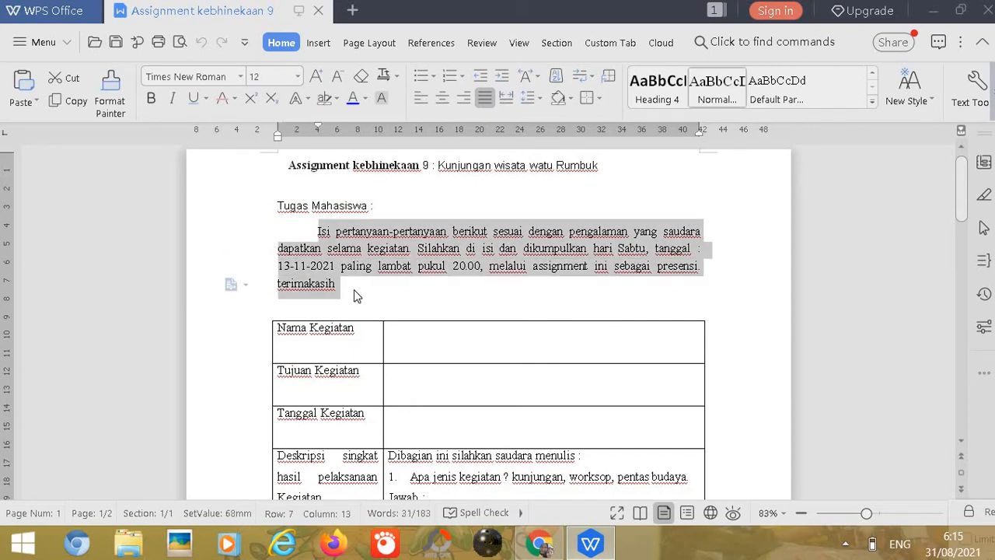
pyautogui.moveTo(550, 548)
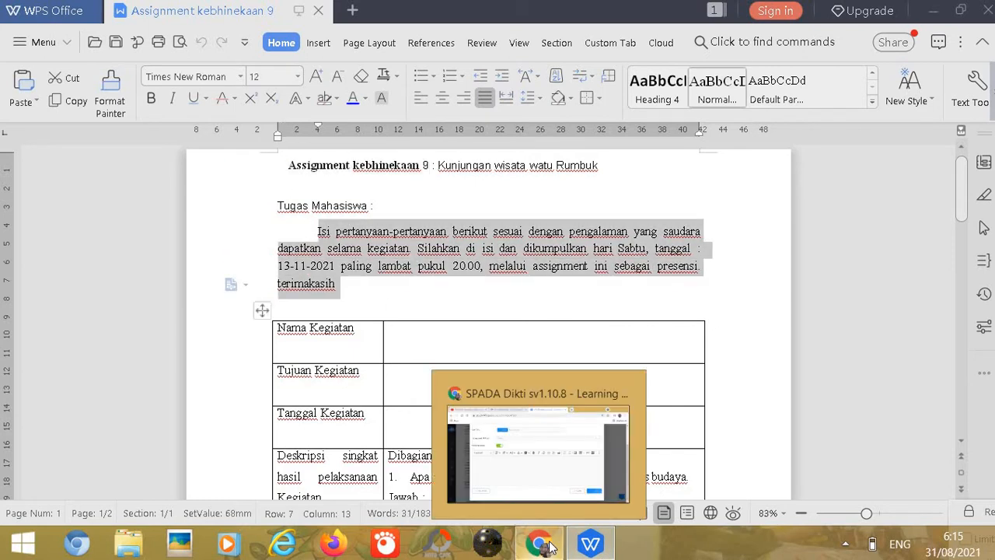
pyautogui.click(538, 455)
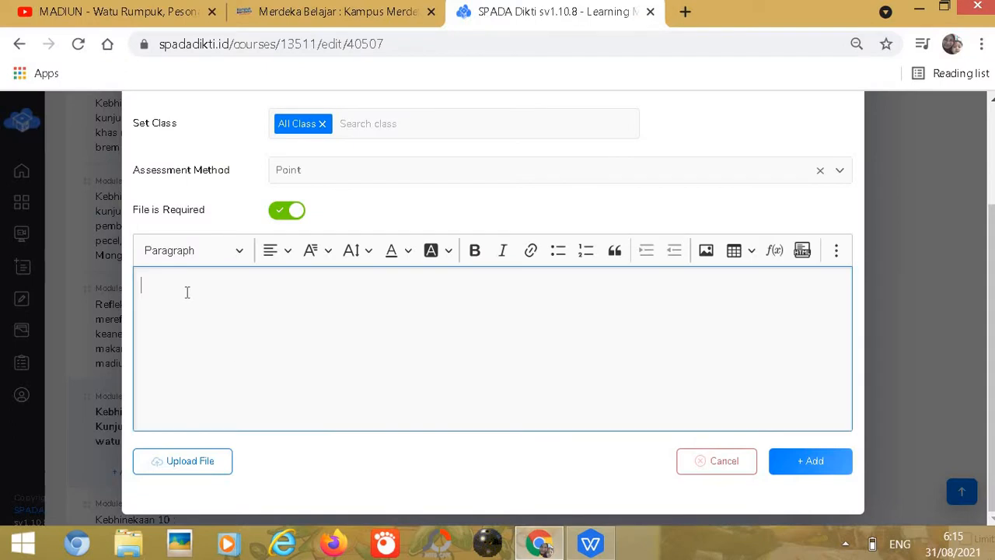
# Step: Try pasting the copied paragraph with its formatting into the assignment description, and clear the description again
pyautogui.click(203, 321)
pyautogui.rightClick(165, 296)
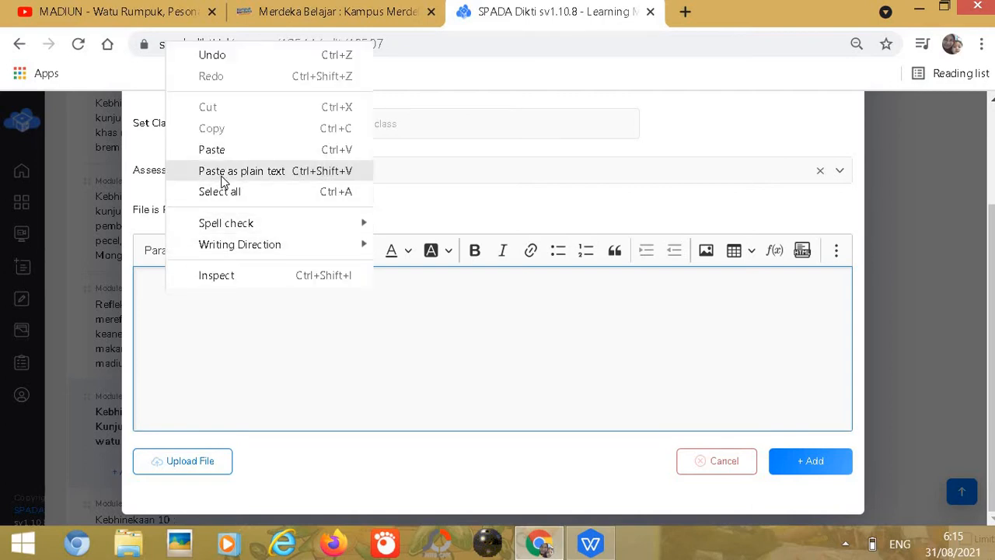
pyautogui.click(272, 150)
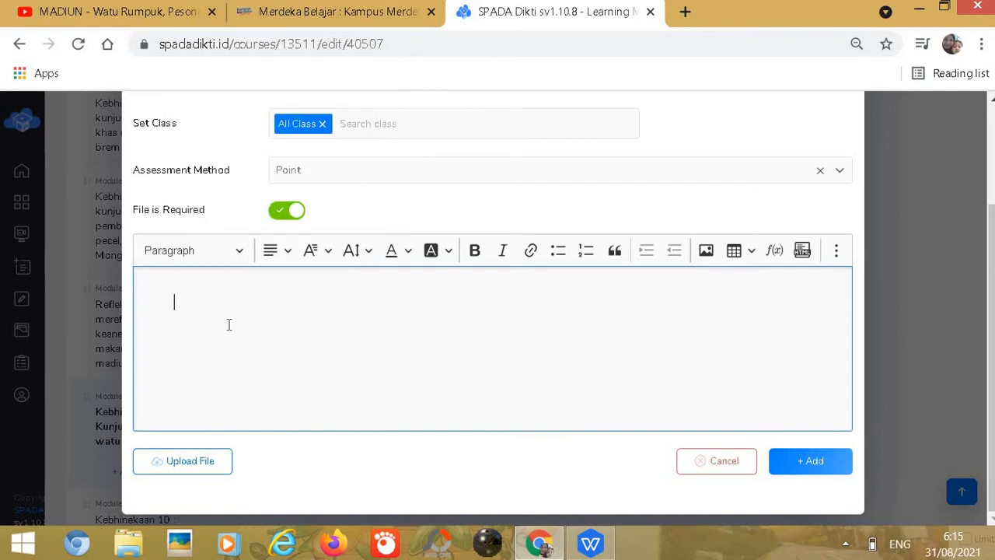
pyautogui.moveTo(228, 324); pyautogui.dragTo(124, 291)
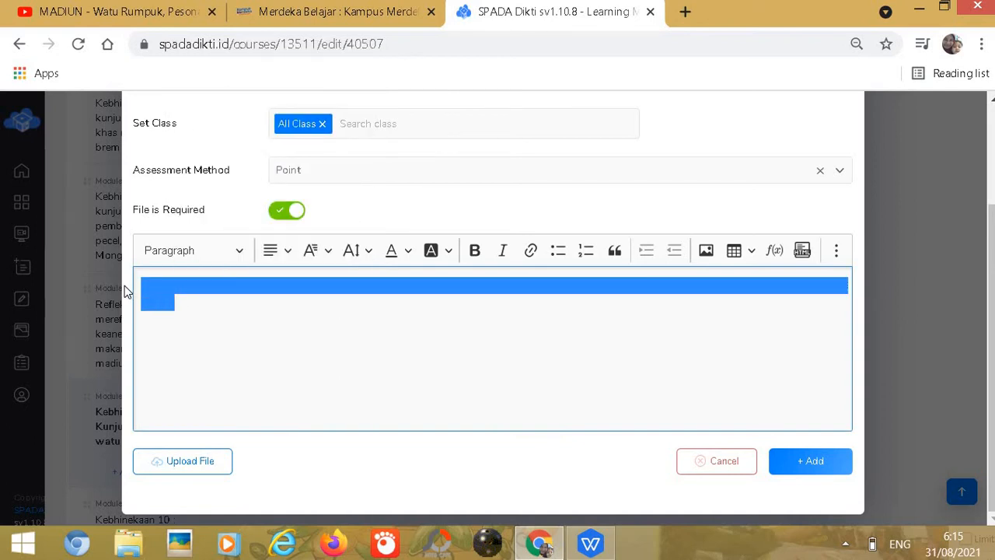
pyautogui.press('BackSpace')
# Step: Paste the paragraph as plain text into the description and add "silahkan donload file word di bawah ini" below it, separated by blank lines
pyautogui.rightClick(161, 287)
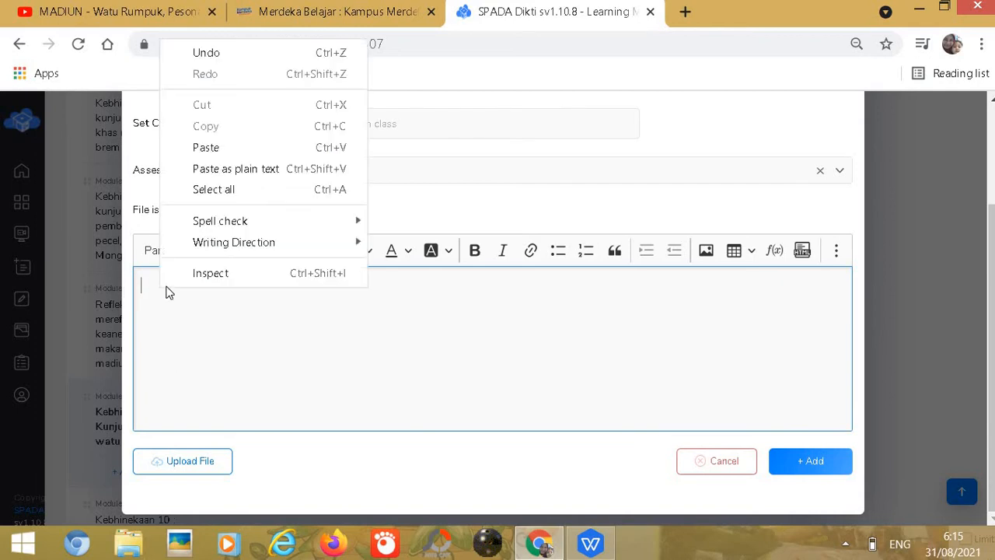
pyautogui.click(261, 178)
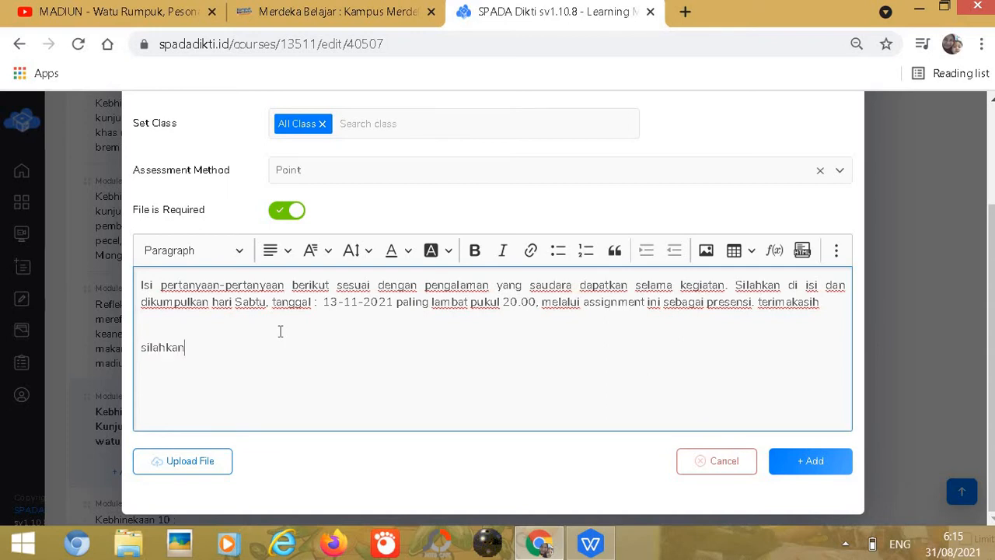
pyautogui.write('donload file wor')
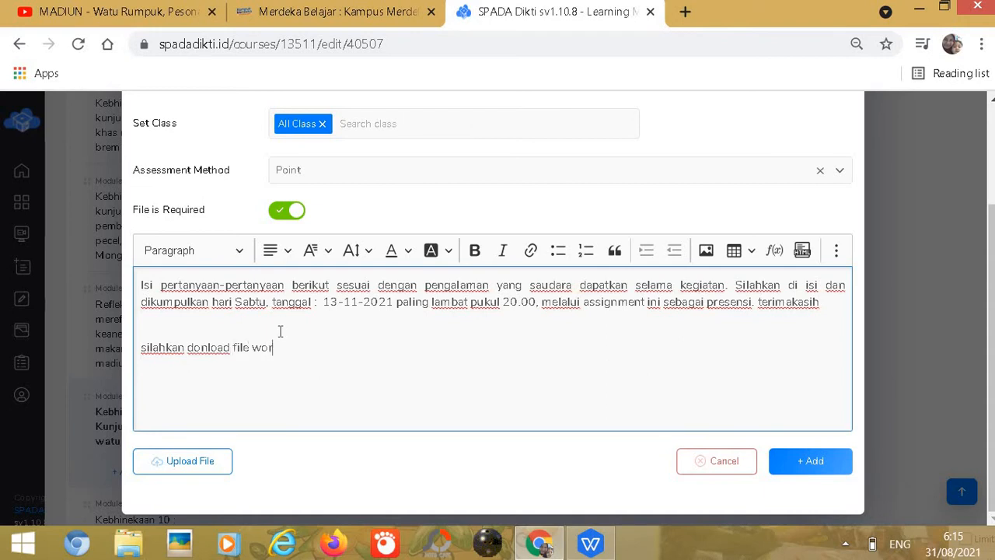
pyautogui.write('bawah')
pyautogui.press('Return')
pyautogui.press('Return')
pyautogui.press('Return')
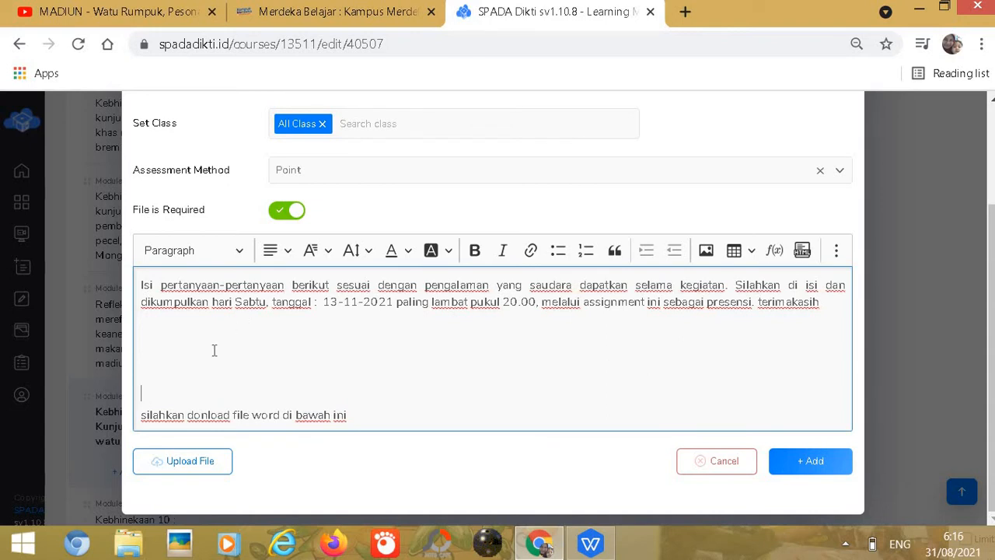
# Step: Attach the Word file "Assignment kebhinekaan 9" to the assignment and add the assignment to the module
pyautogui.click(590, 542)
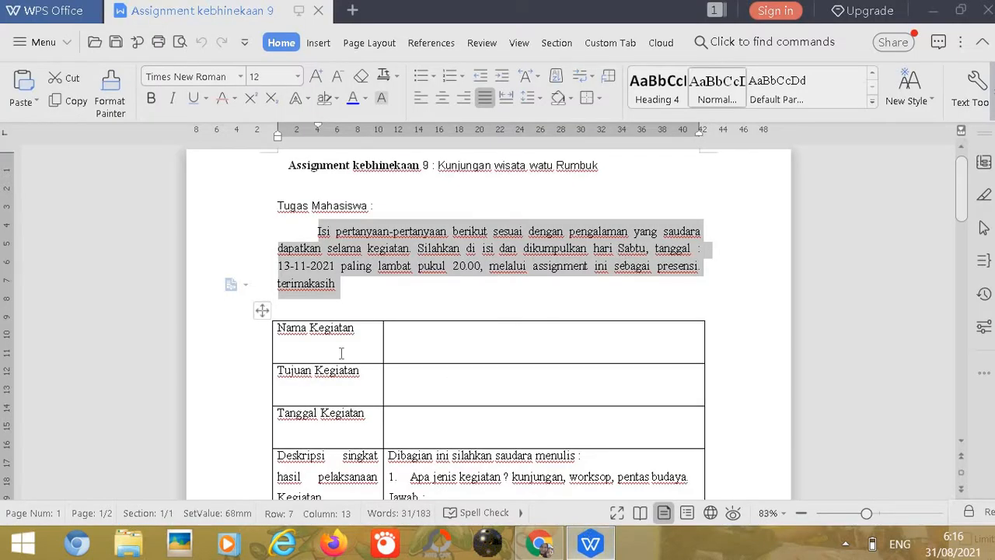
pyautogui.click(540, 544)
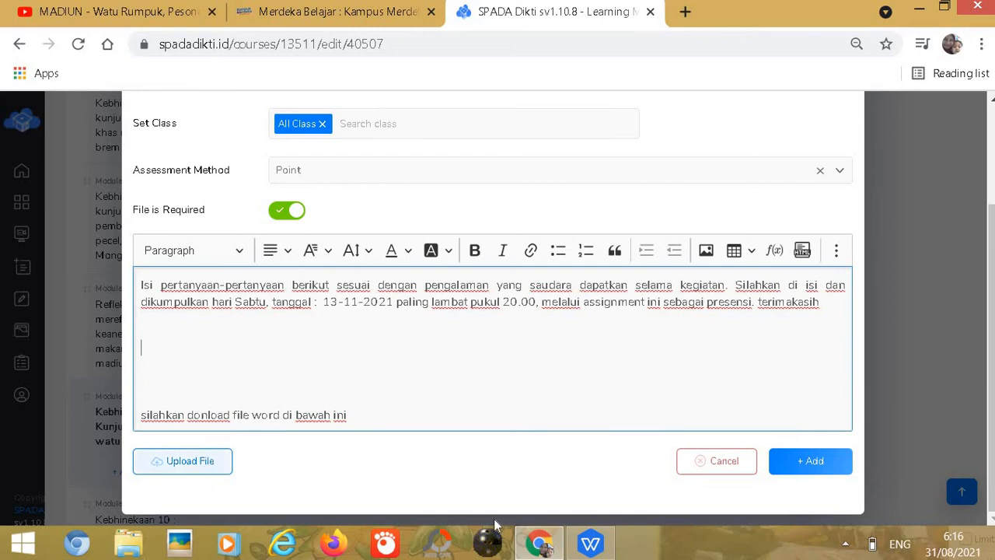
pyautogui.click(591, 544)
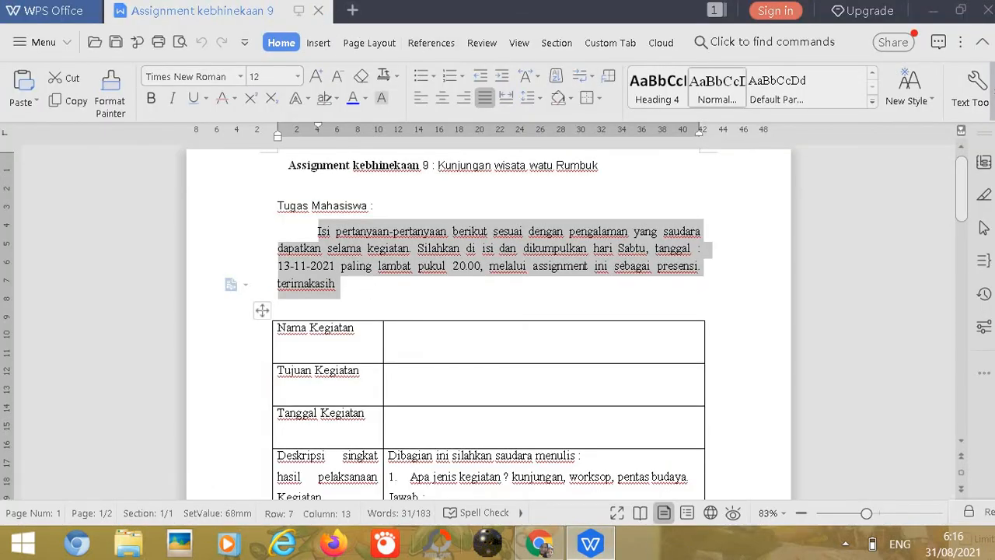
pyautogui.click(540, 544)
pyautogui.click(217, 470)
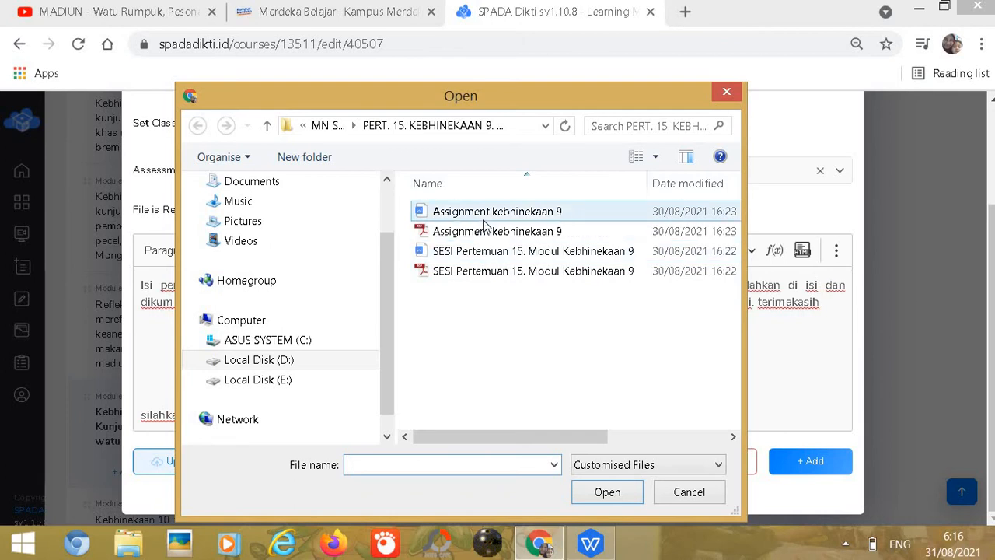
pyautogui.click(488, 218)
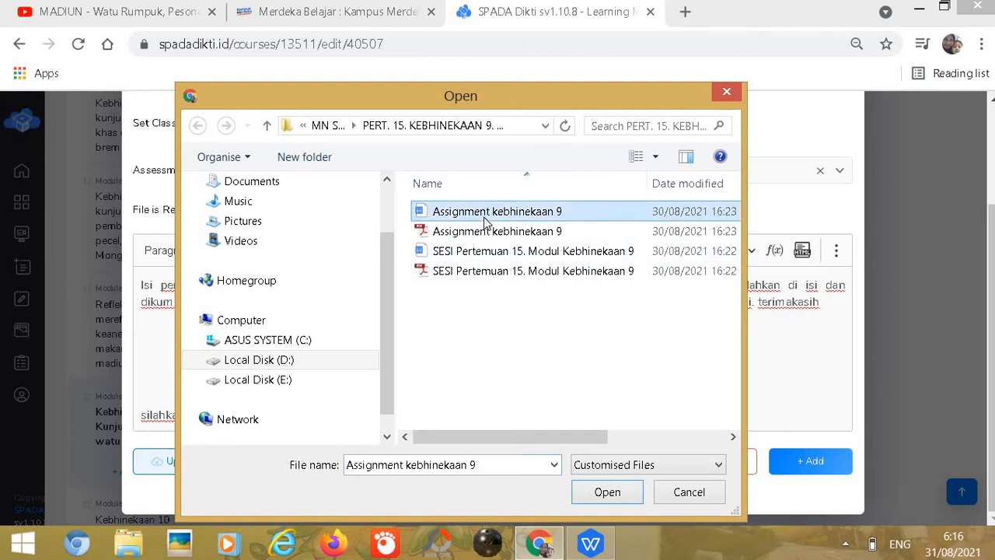
pyautogui.click(609, 494)
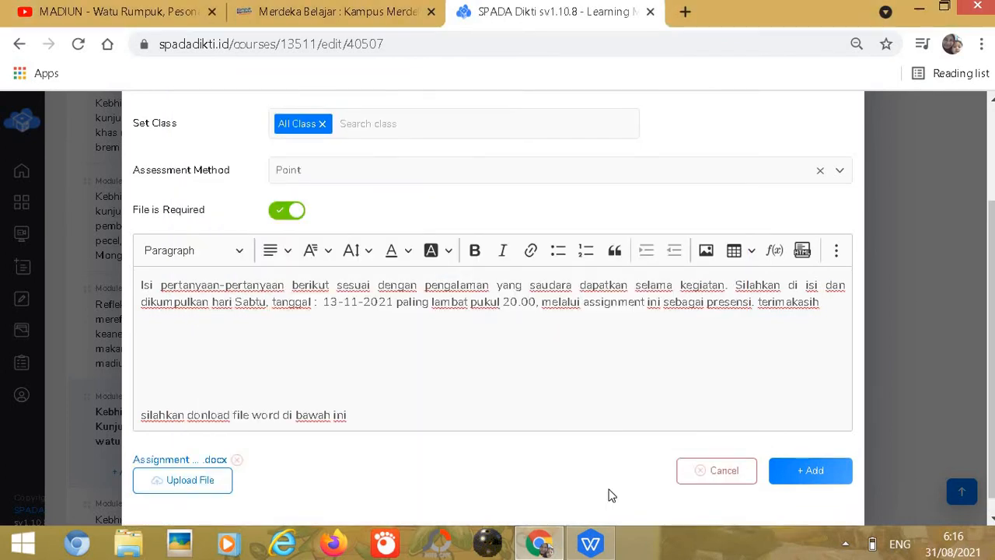
pyautogui.click(804, 480)
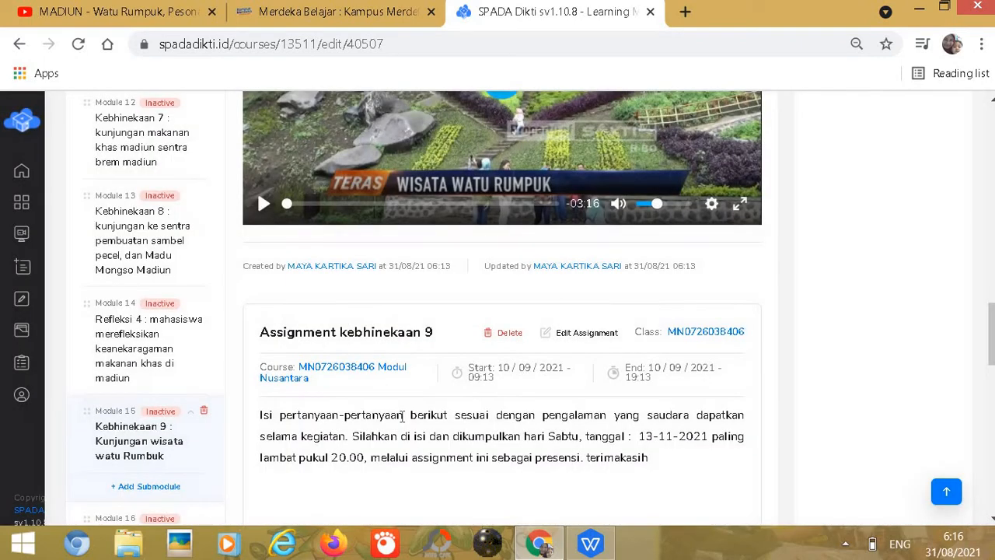
# Step: Review the added assignment block in Kebhinekaan 9, including its description, schedule and attached Word file
pyautogui.scroll(-4, 499, 453)
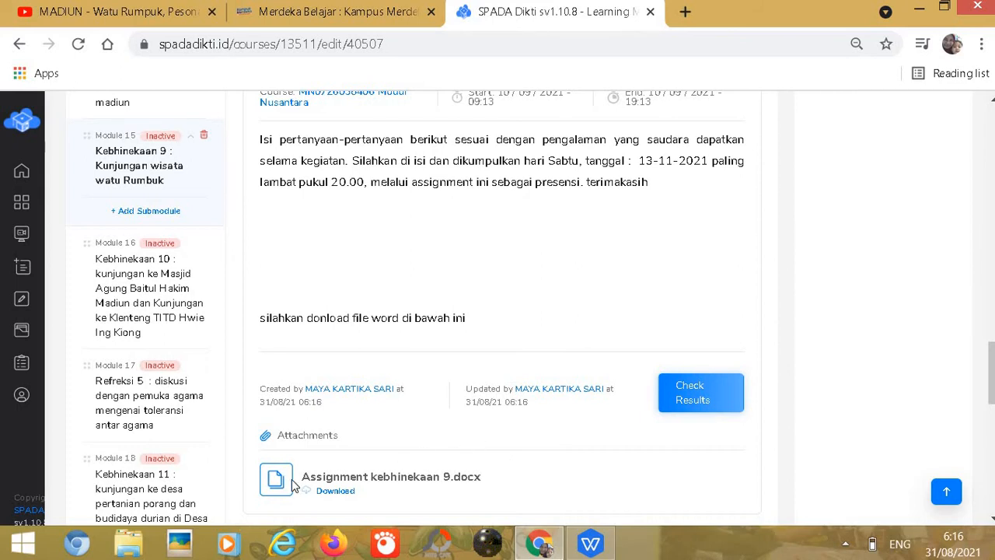
pyautogui.scroll(-2, 369, 478)
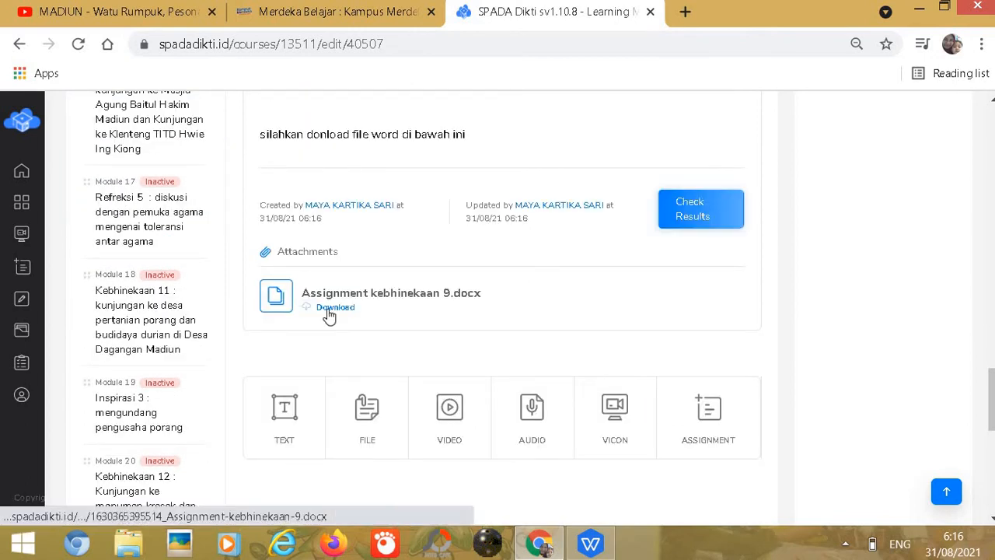
pyautogui.scroll(1, 419, 348)
pyautogui.scroll(1, 419, 347)
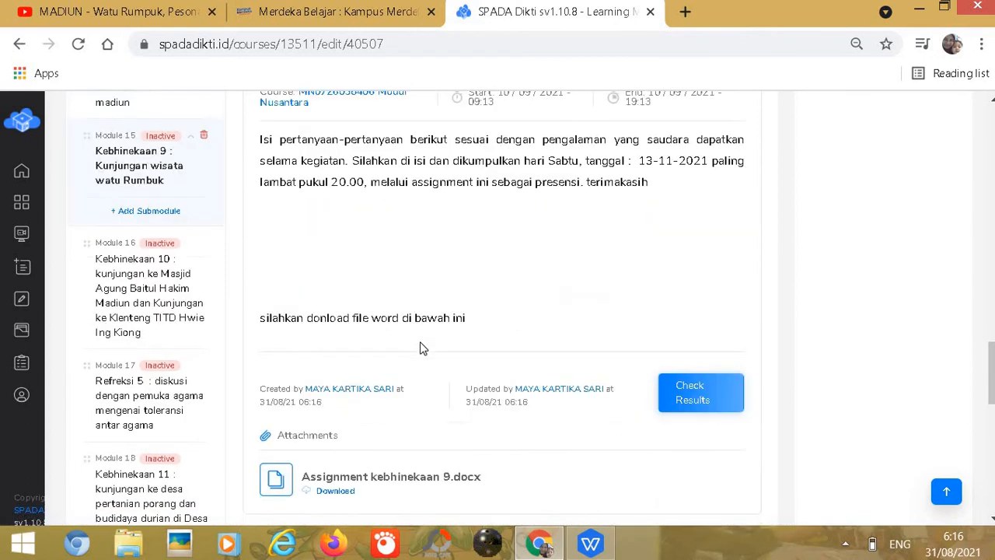
pyautogui.scroll(1, 419, 347)
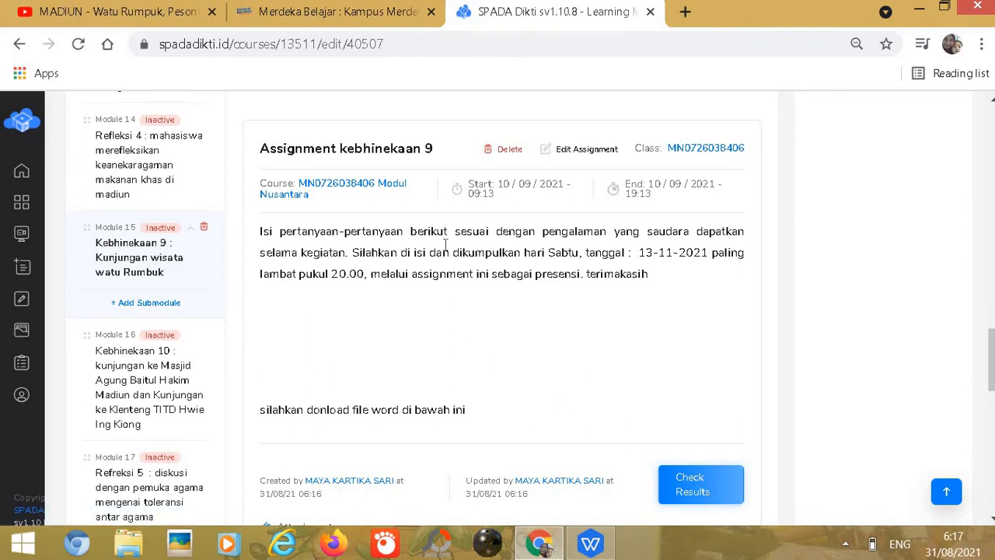
# Step: Open the results of "Assignment kebhinekaan 9" from the list of all assignments and examine the students' answer status
pyautogui.moveTo(18, 312)
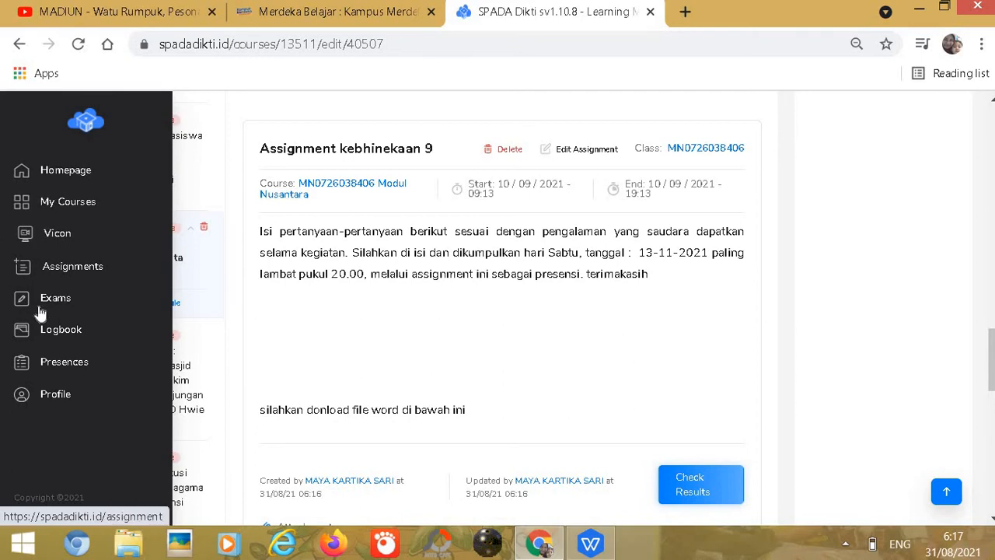
pyautogui.click(77, 268)
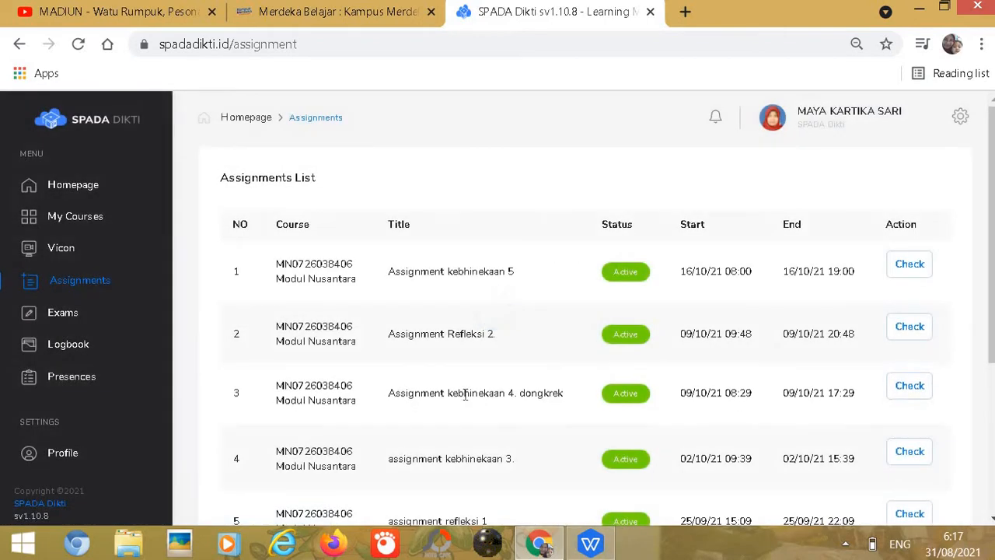
pyautogui.scroll(-2, 645, 391)
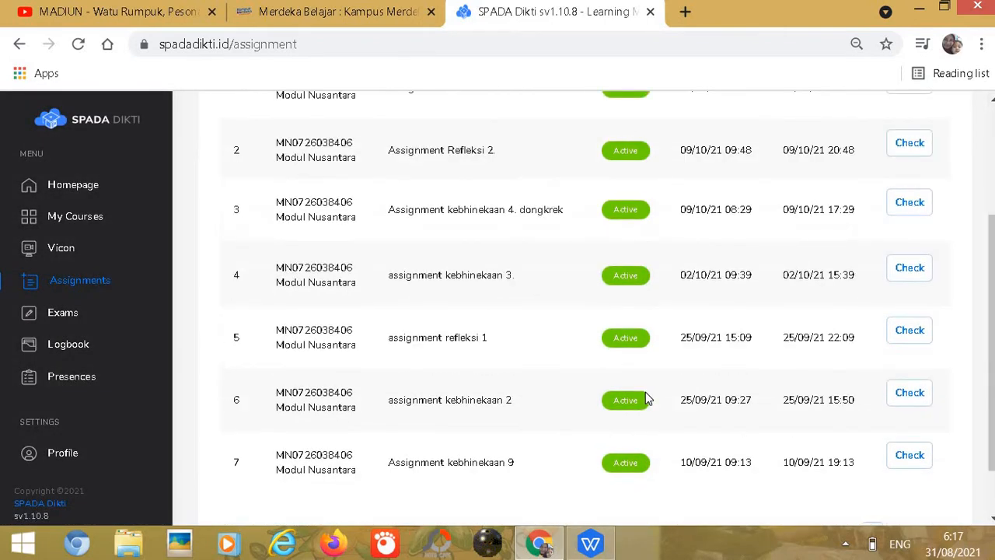
pyautogui.scroll(-1, 645, 392)
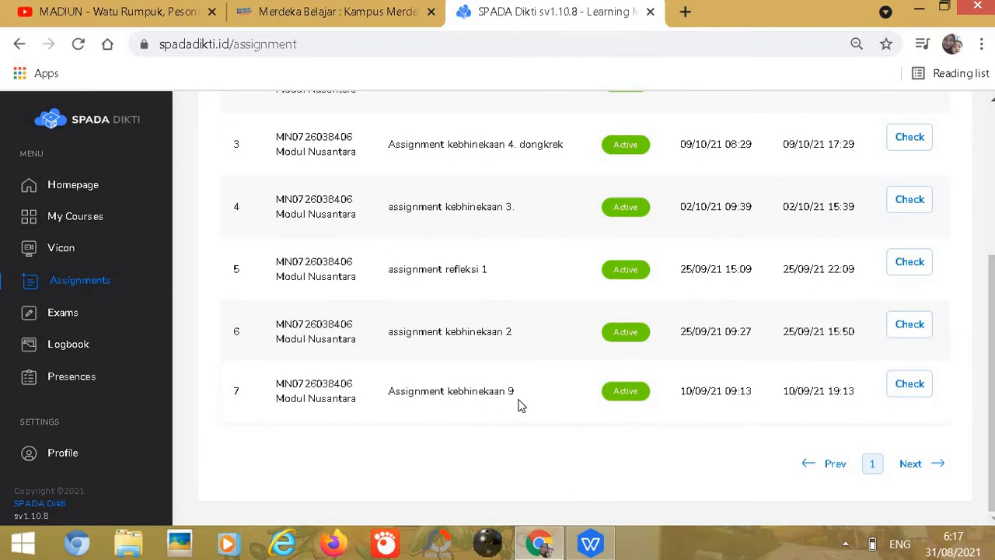
pyautogui.click(910, 385)
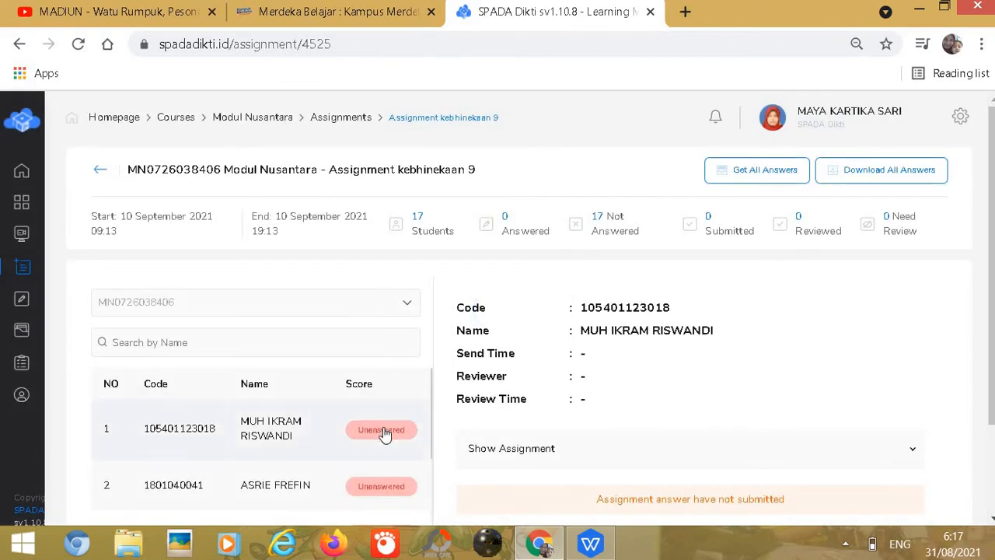
pyautogui.scroll(-5, 383, 434)
pyautogui.scroll(-2, 547, 465)
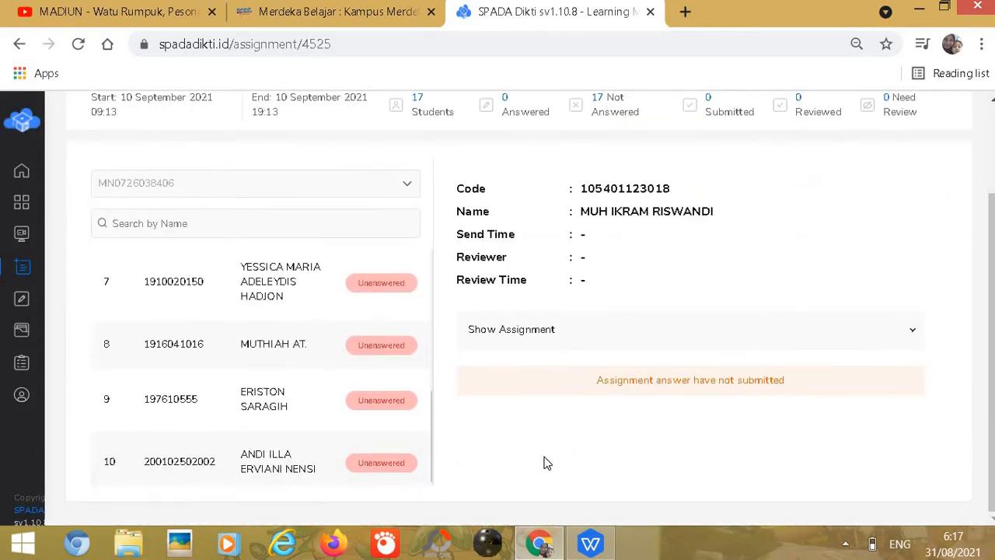
pyautogui.scroll(2, 547, 464)
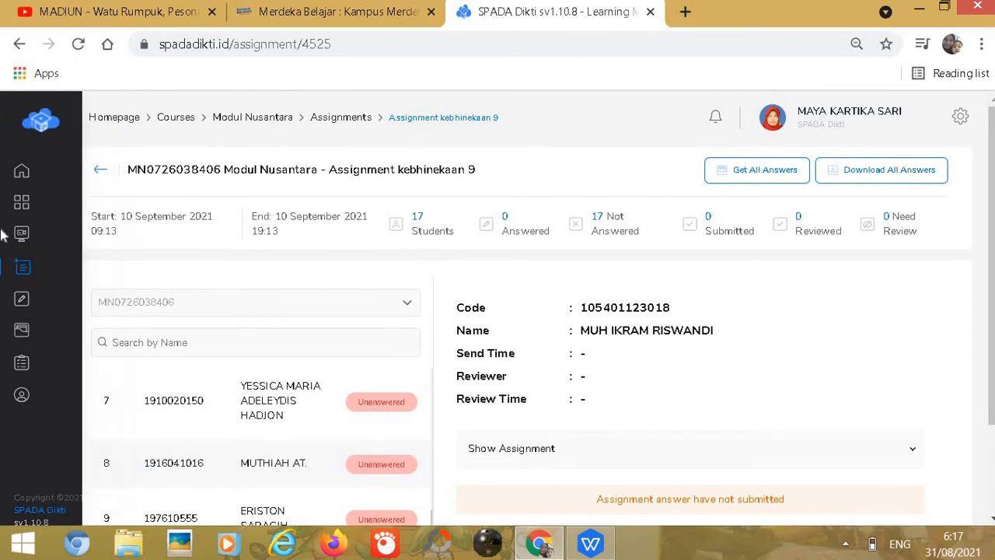
# Step: Return to the active courses and reopen the Modul Nusantara course in edit mode
pyautogui.moveTo(27, 225)
pyautogui.click(35, 202)
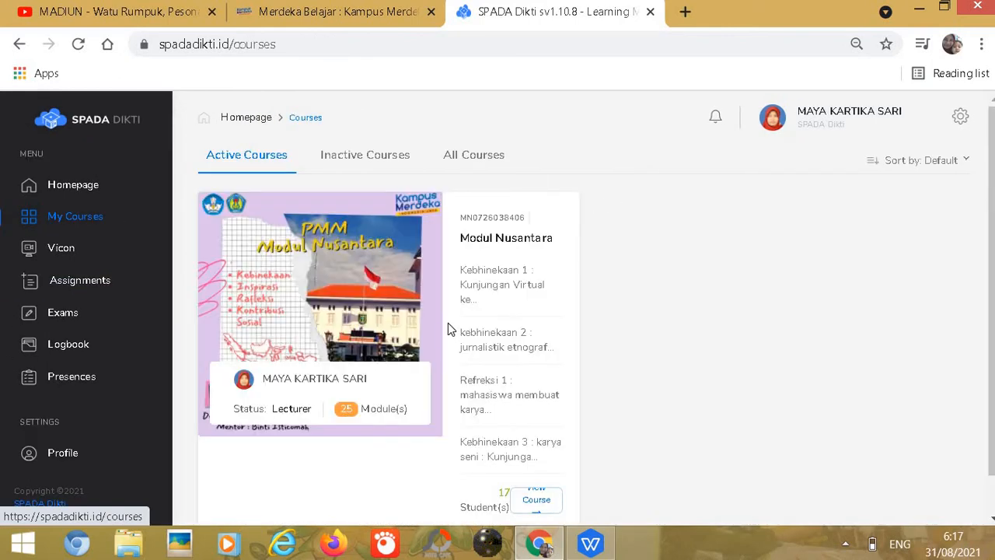
pyautogui.scroll(-1, 528, 390)
pyautogui.click(538, 463)
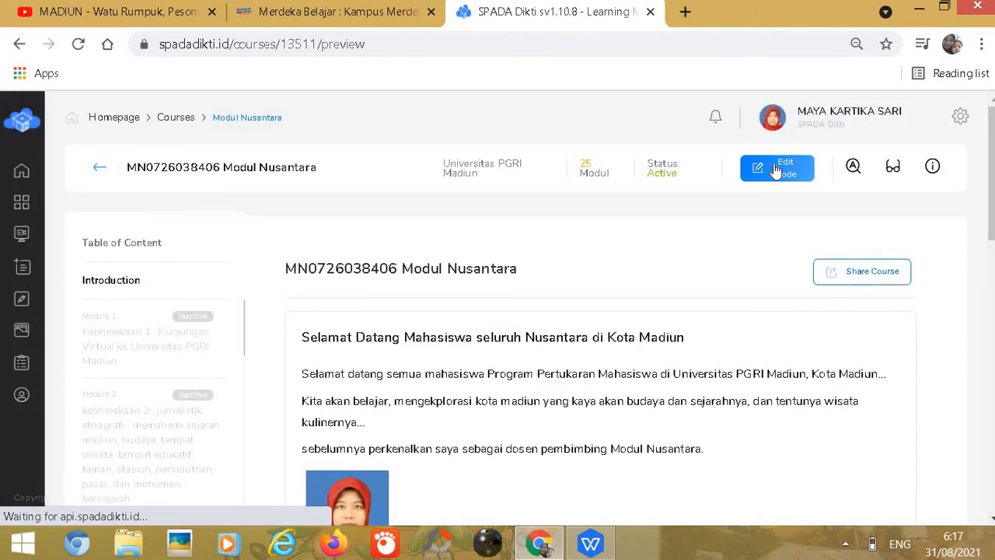
pyautogui.click(775, 170)
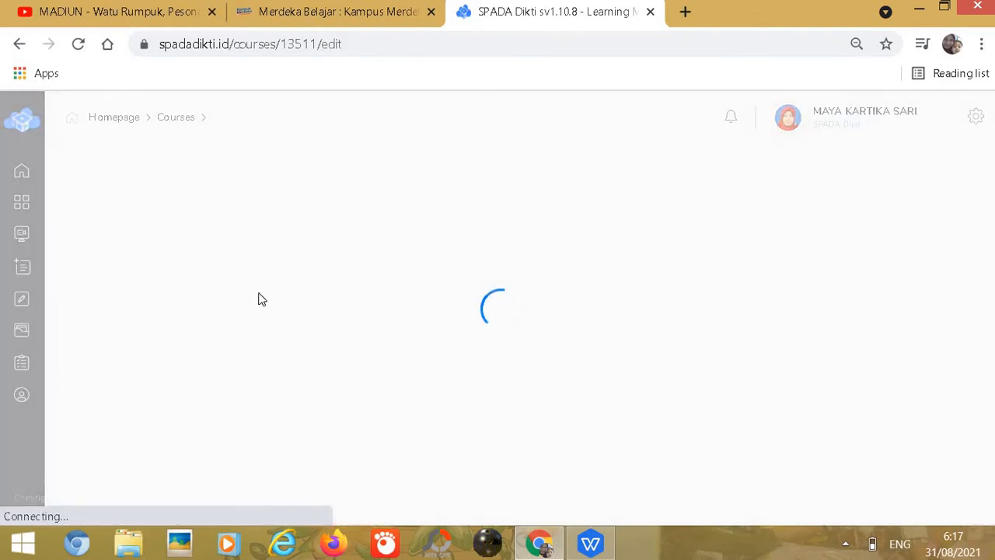
# Step: Open Module 15, "Kebhinekaan 9 : Kunjungan wisata watu Rumbuk", from the course's table of contents
pyautogui.scroll(-8, 195, 326)
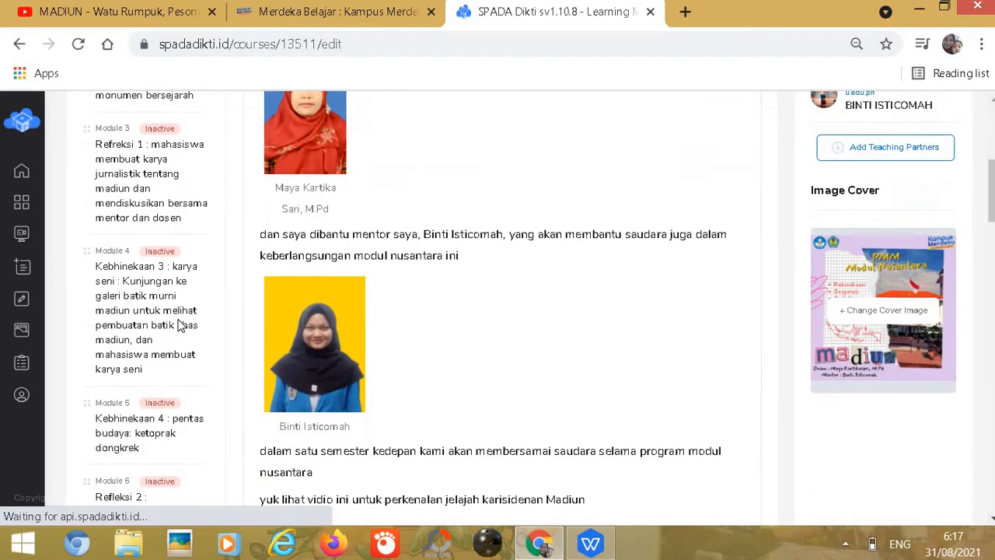
pyautogui.scroll(-5, 178, 326)
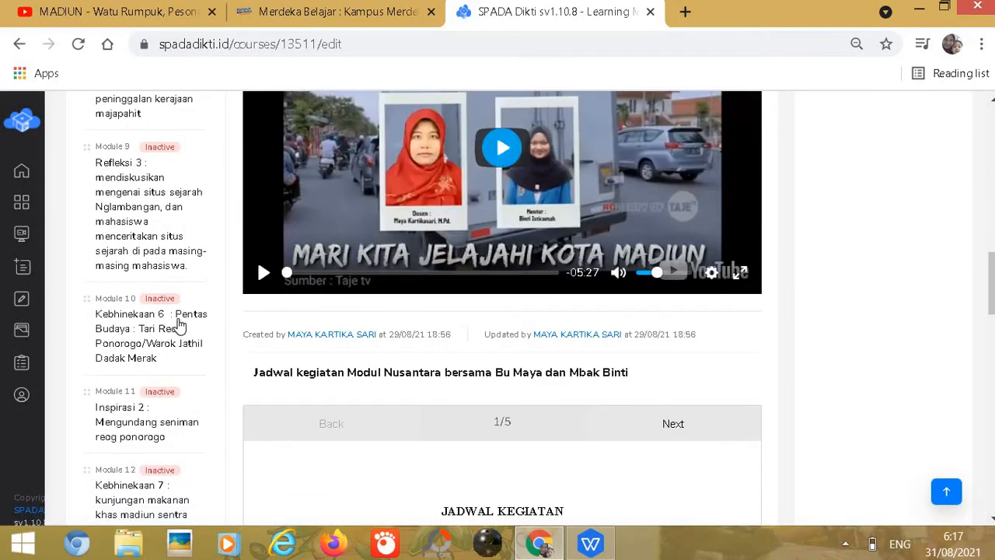
pyautogui.scroll(-3, 179, 327)
pyautogui.scroll(-3, 179, 327)
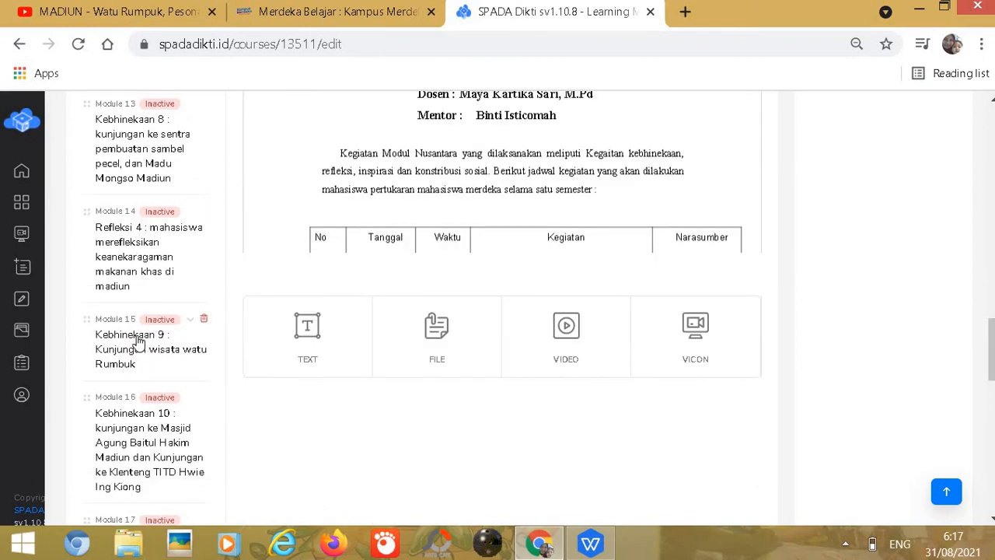
pyautogui.click(137, 342)
# Step: Review the Kebhinekaan 9 module content, from the session file and Watu Rumpuk videos to the assignment with its attachment
pyautogui.scroll(-2, 170, 393)
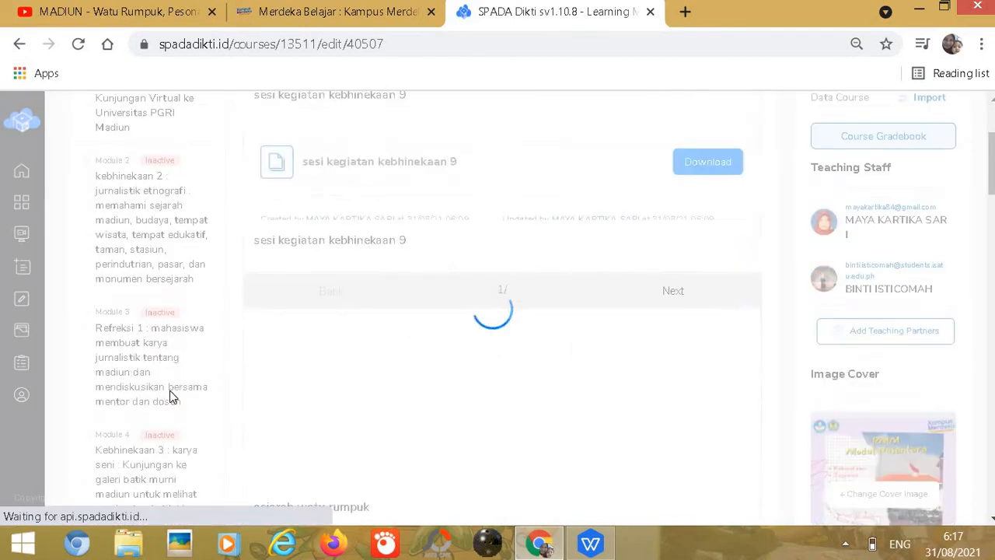
pyautogui.scroll(-4, 171, 395)
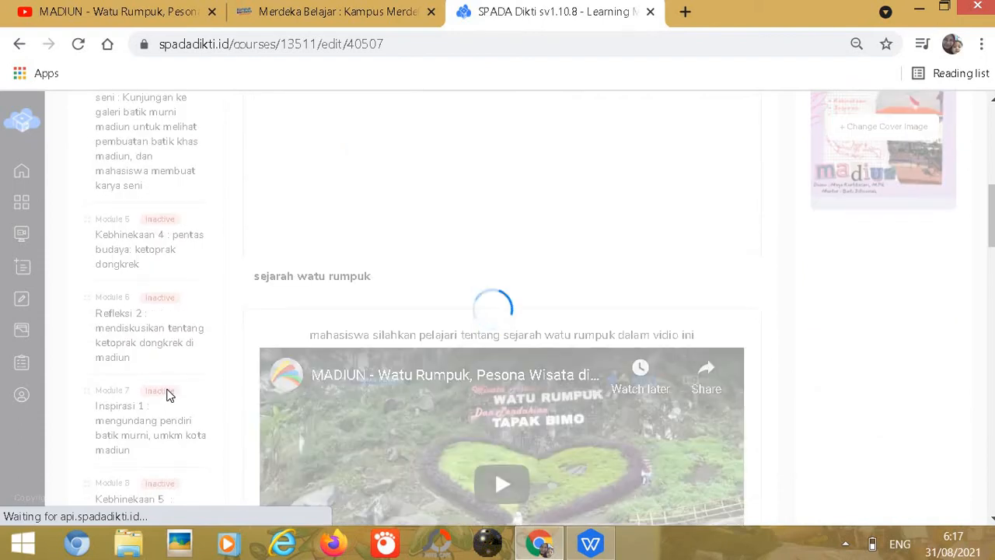
pyautogui.scroll(-4, 170, 395)
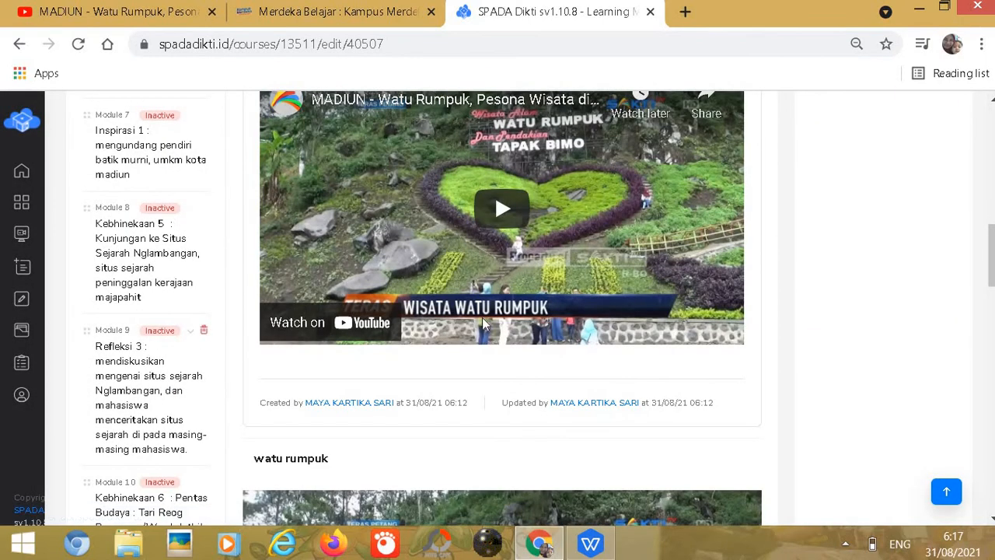
pyautogui.scroll(5, 456, 165)
pyautogui.scroll(3, 373, 262)
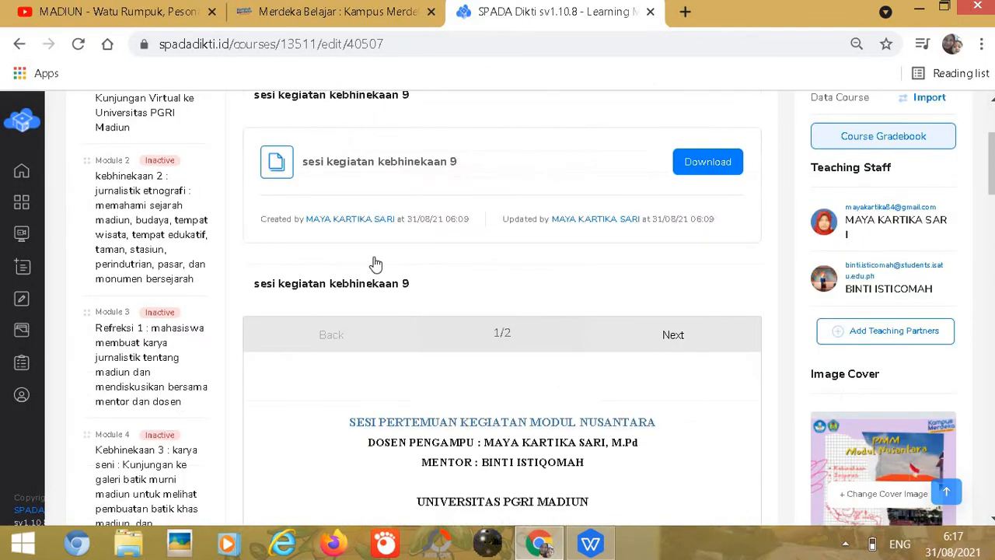
pyautogui.scroll(2, 288, 339)
pyautogui.scroll(-10, 288, 342)
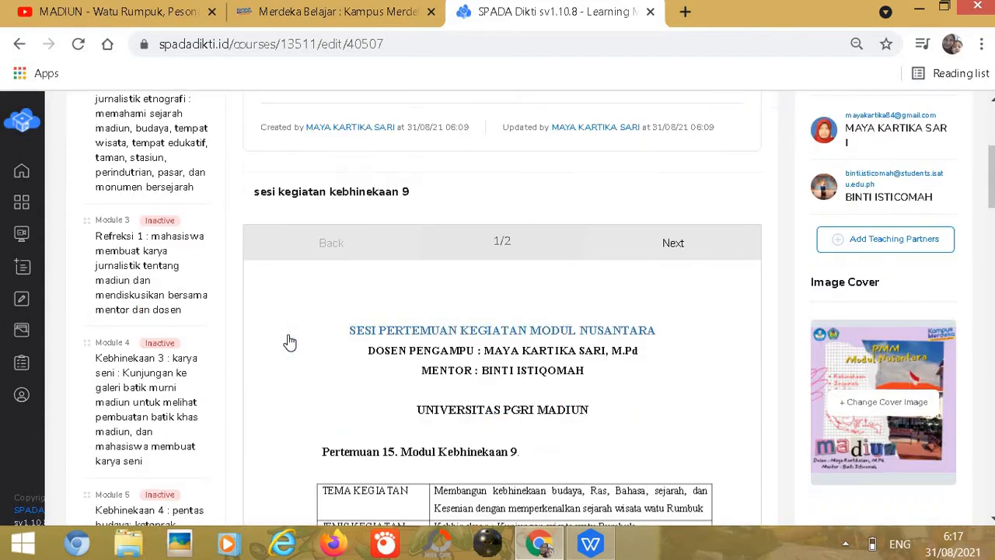
pyautogui.scroll(-8, 357, 345)
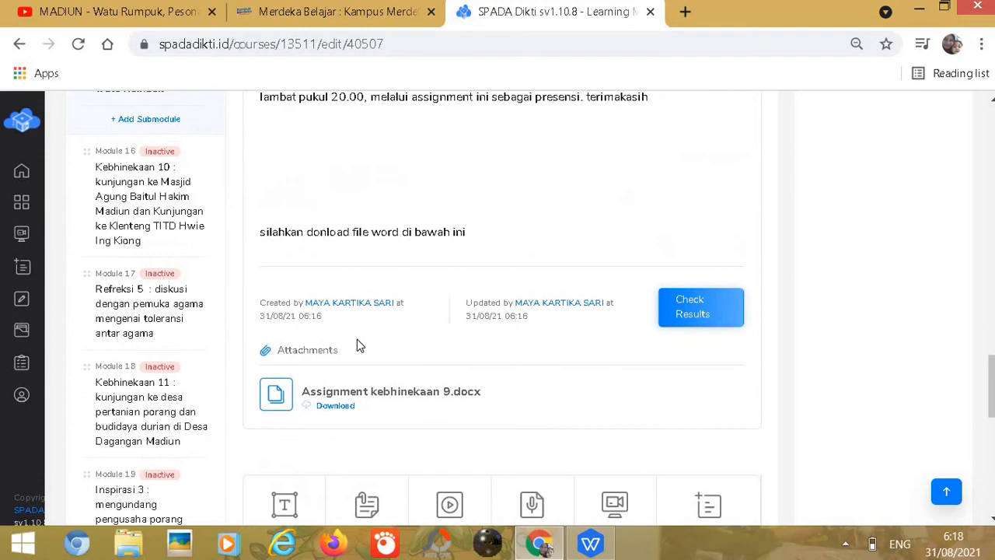
pyautogui.scroll(-1, 357, 345)
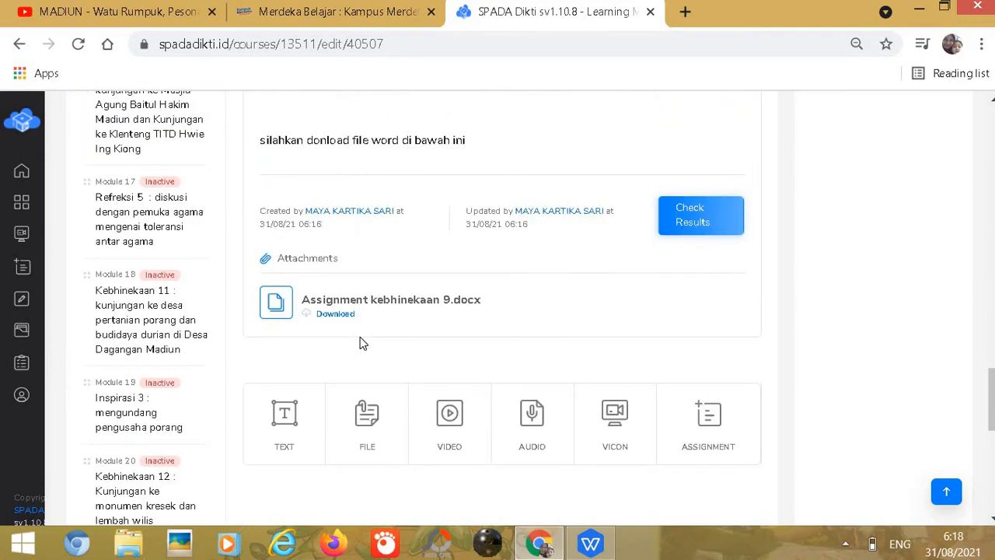
pyautogui.scroll(9, 360, 340)
pyautogui.scroll(-3, 304, 335)
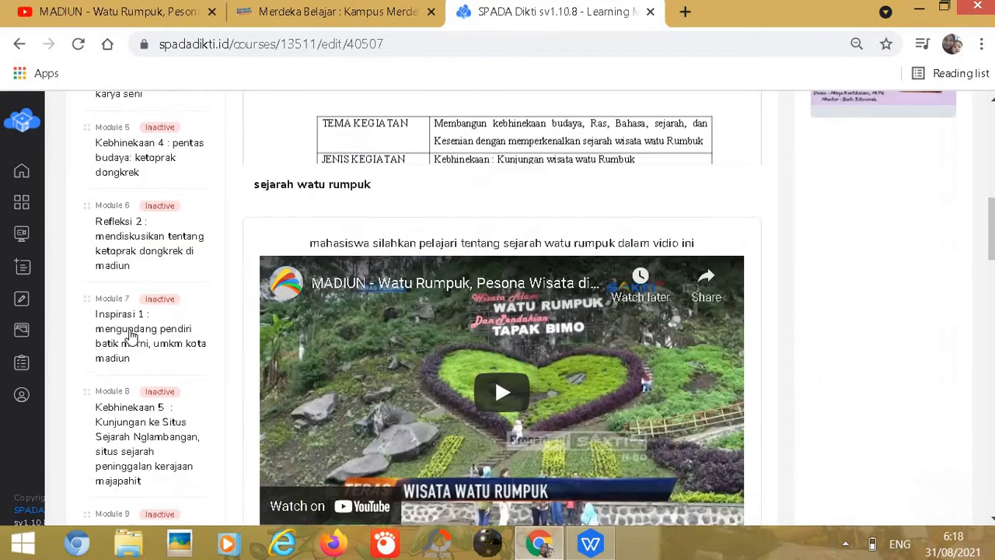
# Step: Add a submodule under Module 15, Kebhinekaan 9
pyautogui.scroll(-8, 131, 336)
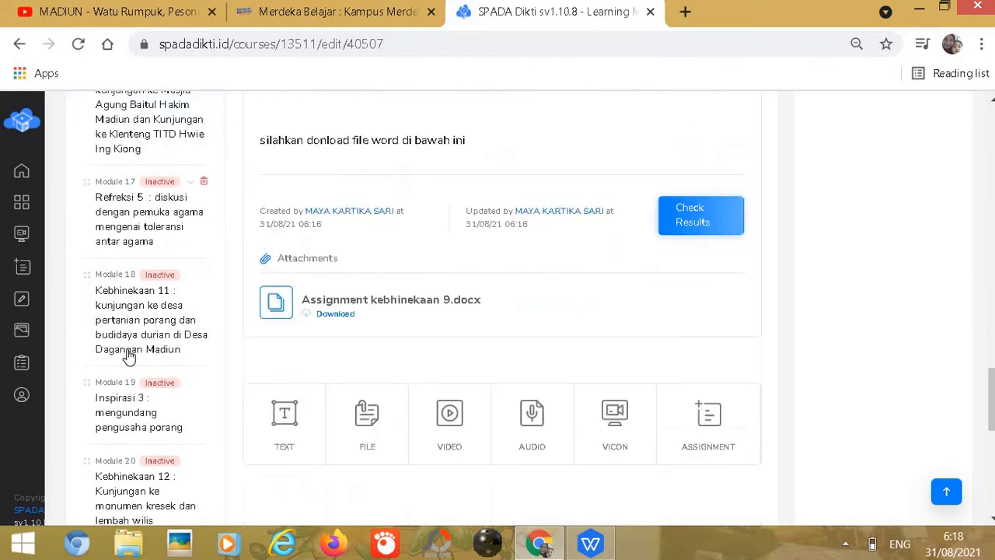
pyautogui.scroll(-4, 128, 356)
pyautogui.scroll(6, 129, 356)
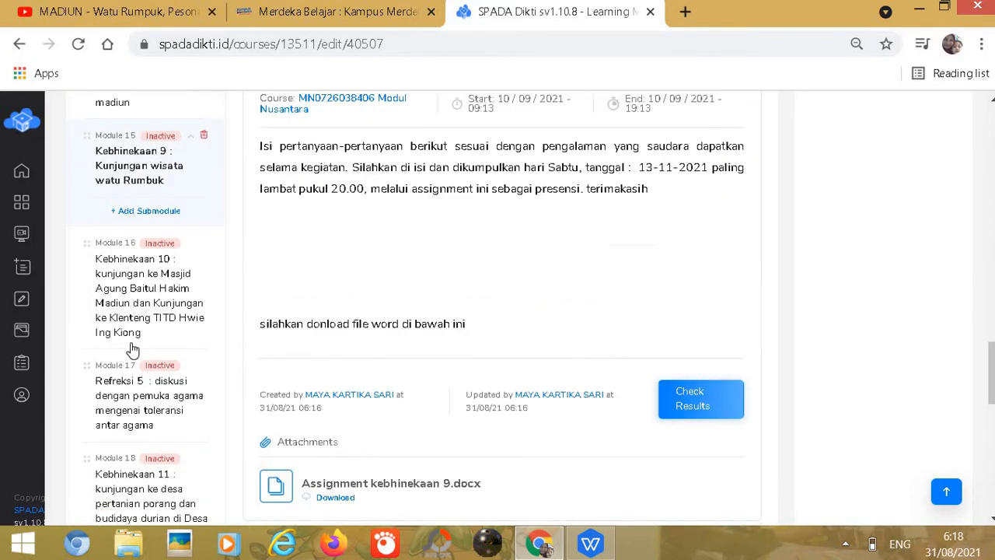
pyautogui.click(154, 212)
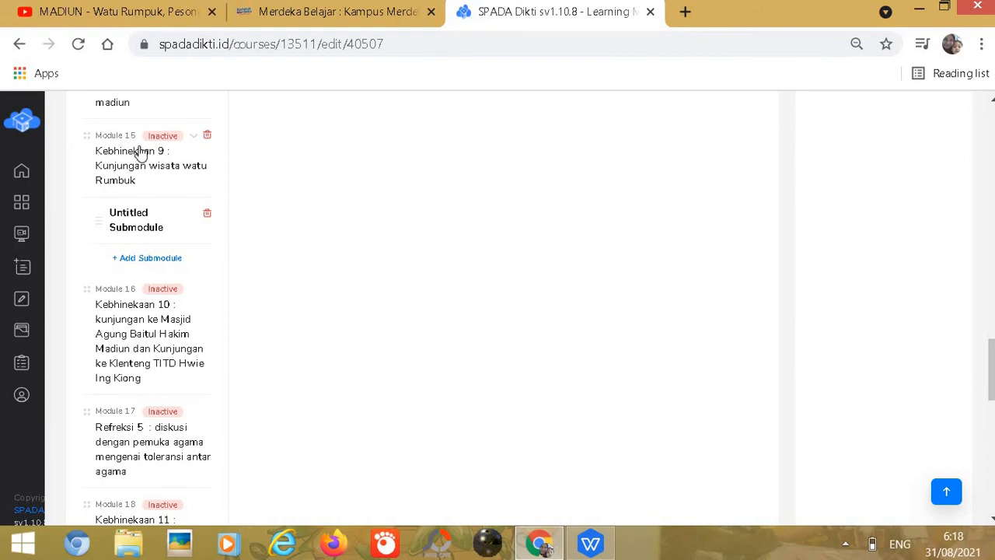
# Step: Rename the untitled submodule as "15.1. pesona watu rumpuk" and save the title
pyautogui.scroll(4, 402, 319)
pyautogui.scroll(20, 403, 319)
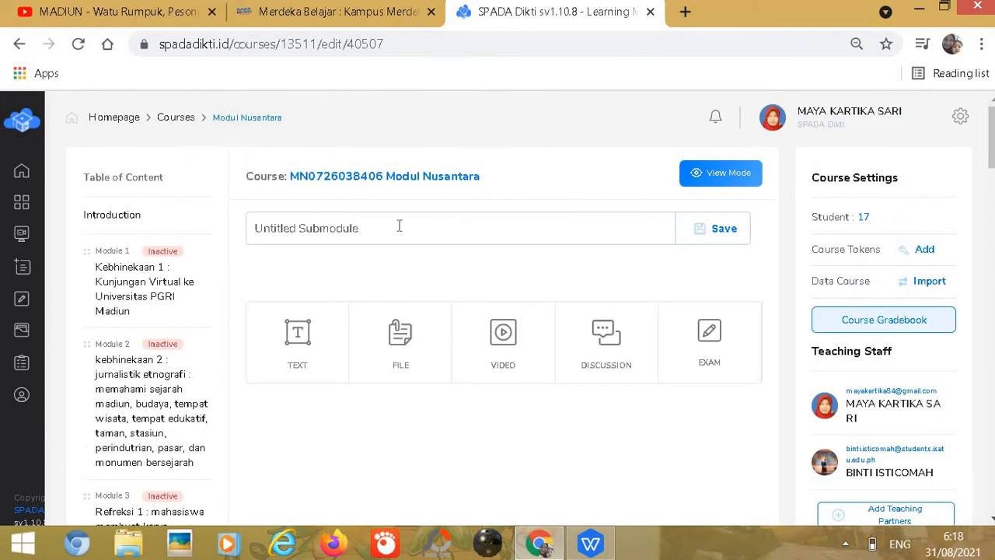
pyautogui.moveTo(399, 225); pyautogui.dragTo(236, 237)
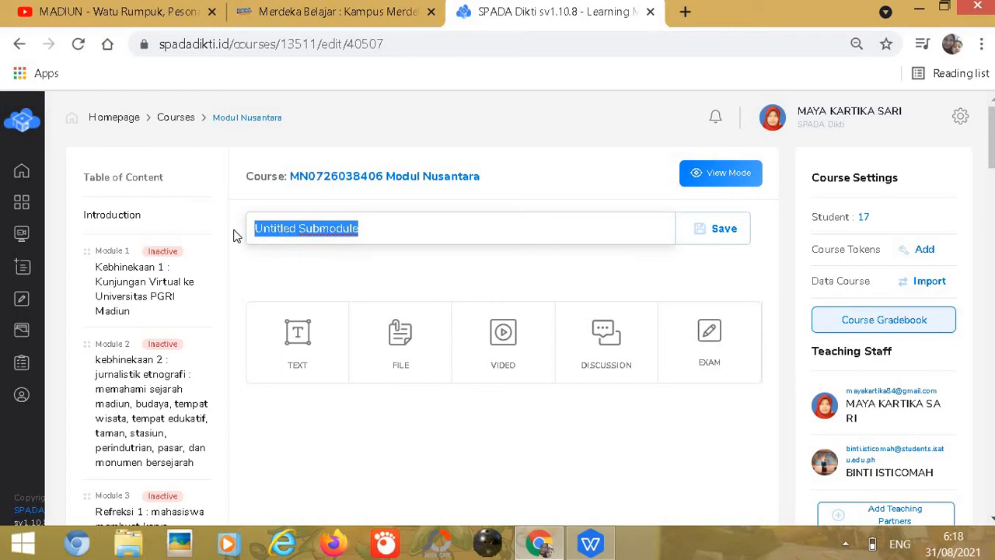
pyautogui.write('15.1. pesona watu')
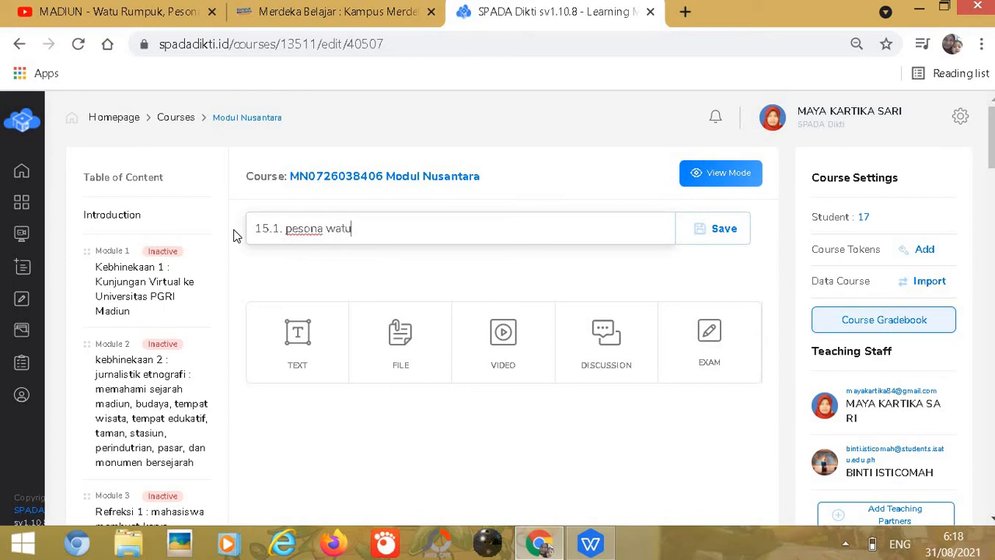
pyautogui.write('rumpuk')
pyautogui.click(711, 240)
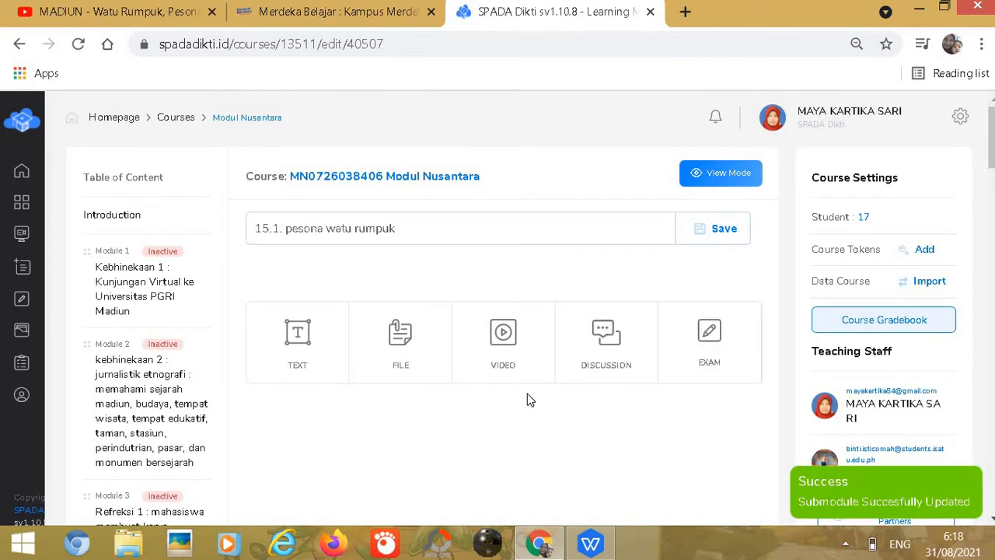
# Step: Start a new video block in submodule 15.1 and title it "pesona watu rumpuk madiun"
pyautogui.click(491, 352)
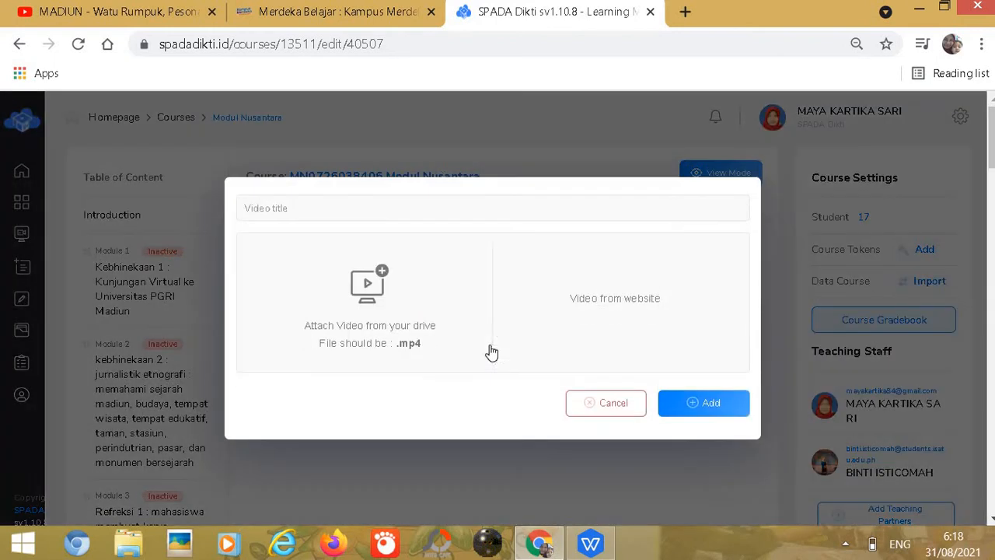
pyautogui.click(288, 205)
pyautogui.write('p')
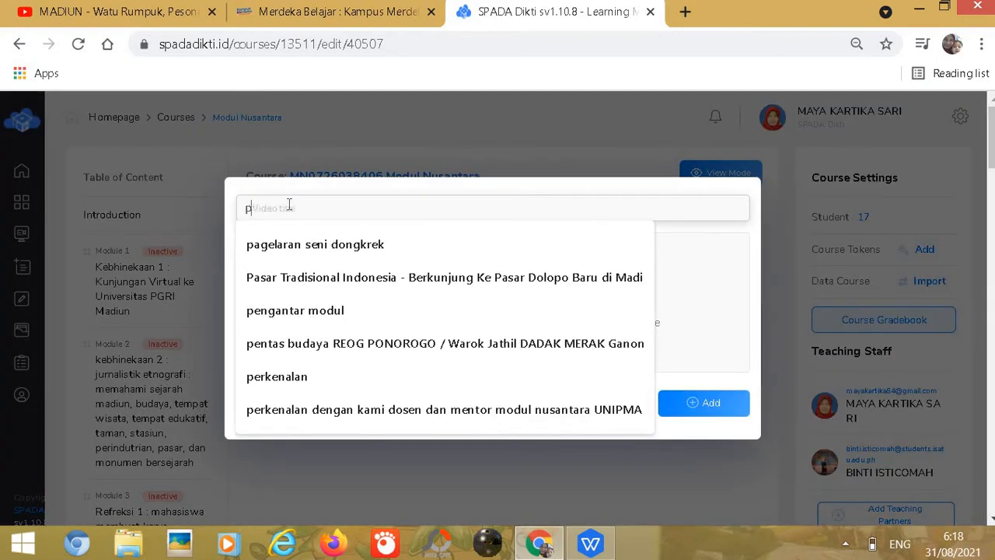
pyautogui.write('esona watu')
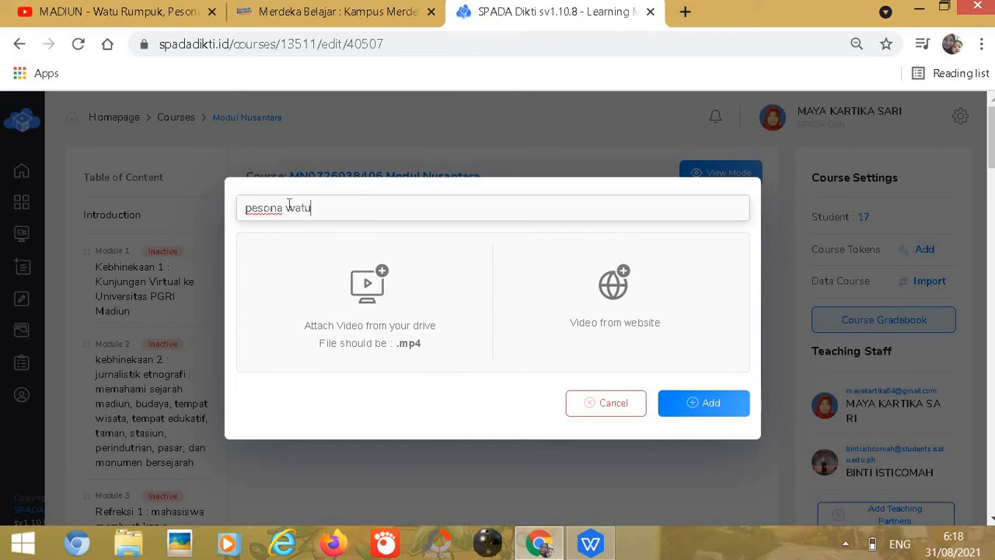
pyautogui.write(' rumpuk madiun')
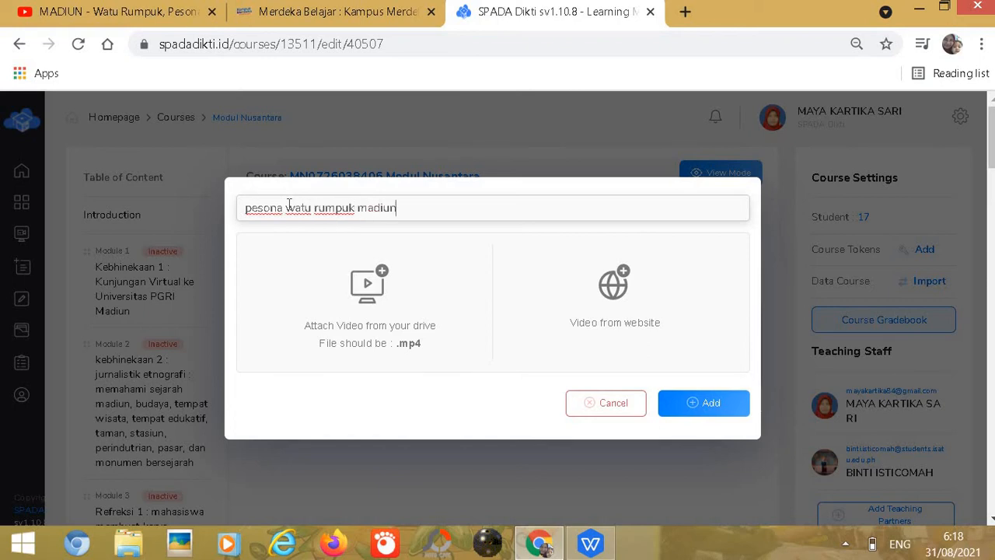
pyautogui.click(157, 11)
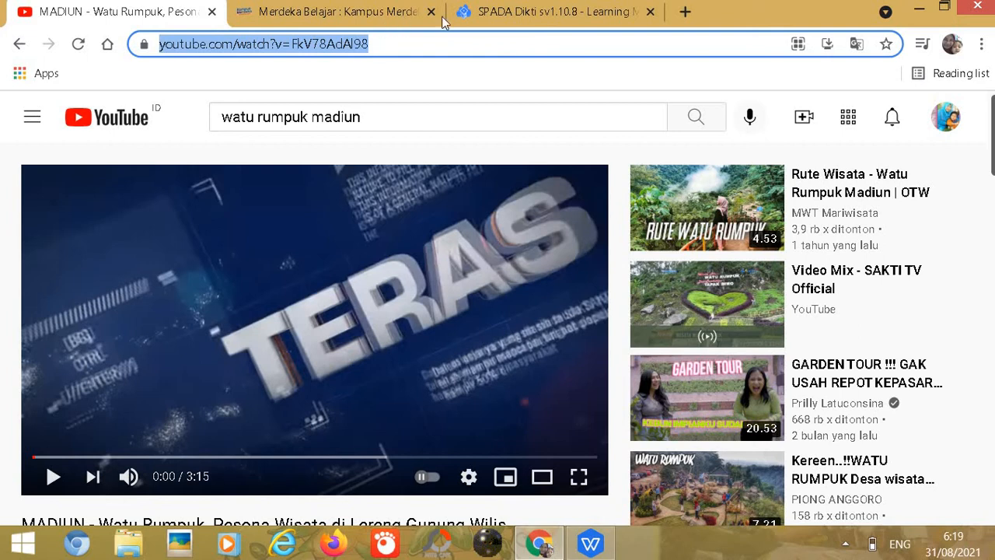
pyautogui.click(499, 14)
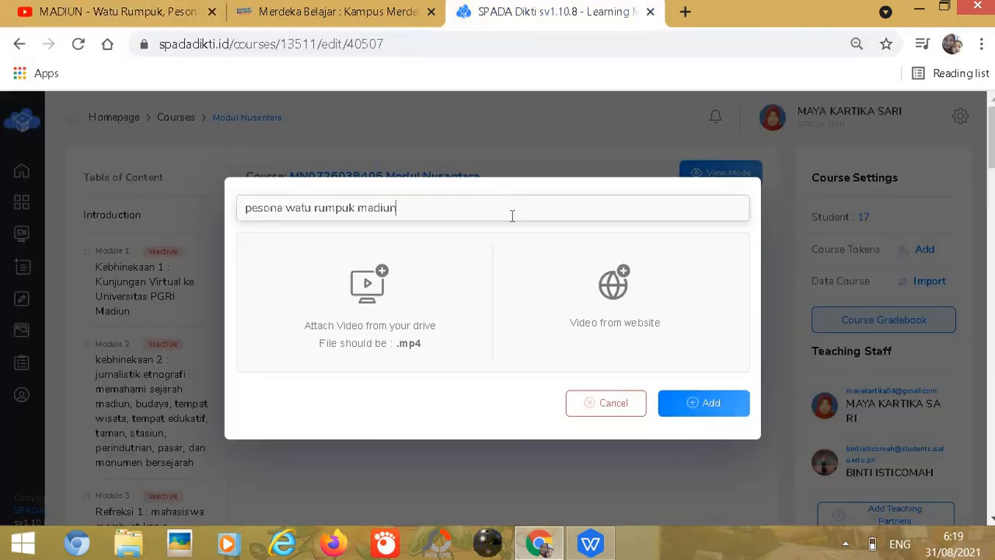
pyautogui.click(645, 327)
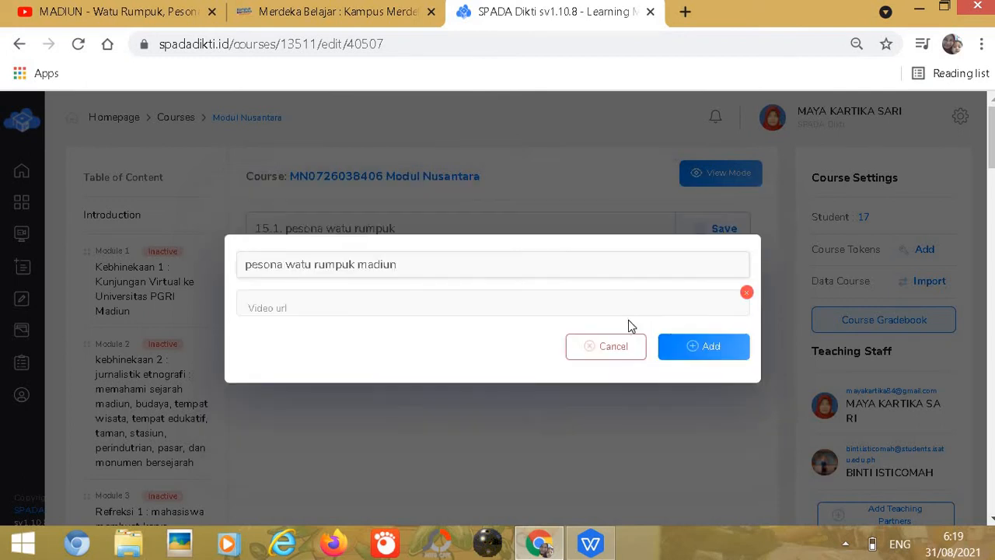
pyautogui.click(348, 309)
pyautogui.write('https://www.youtube.com/watch?v=FkV78AdAI98')
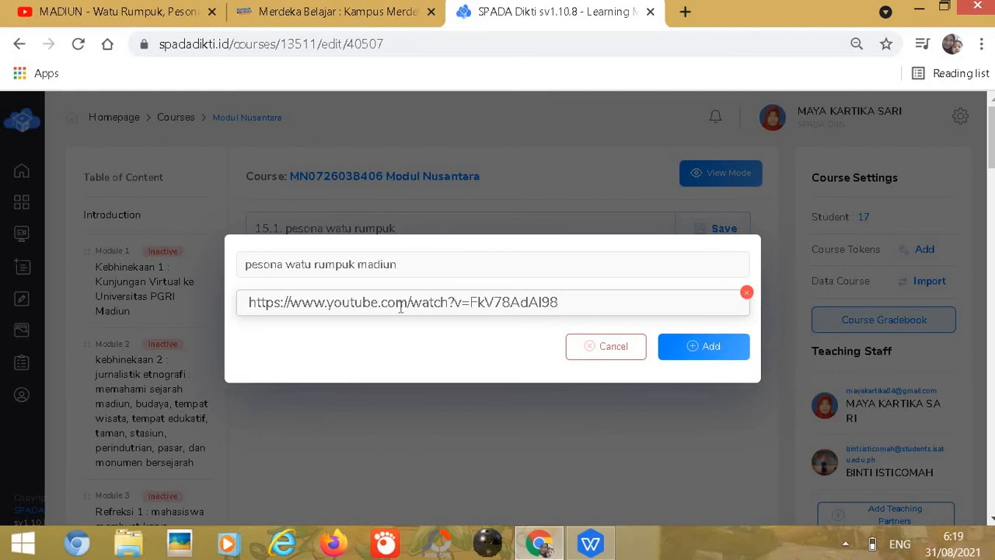
pyautogui.click(676, 356)
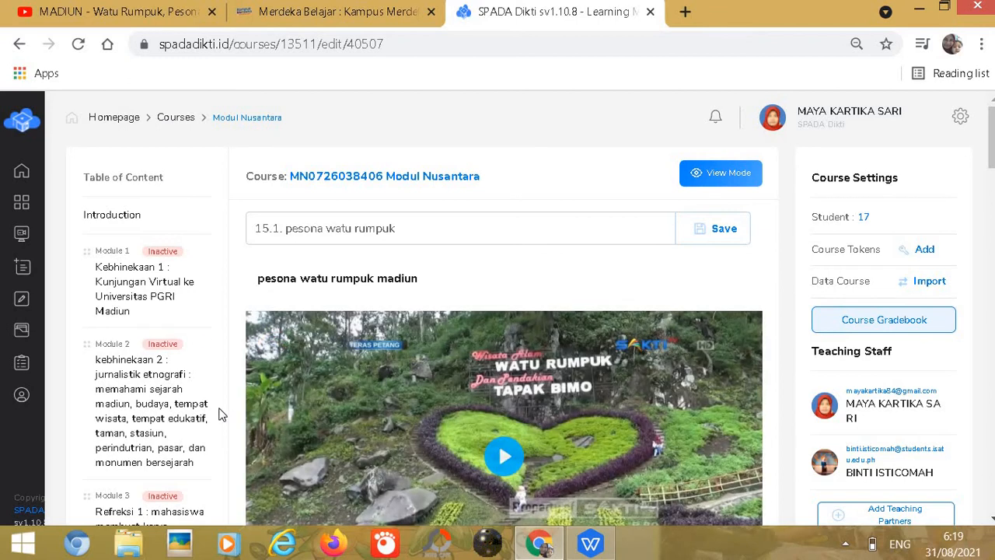
# Step: Add a second submodule to Kebhinekaan 9 below "15.1. pesona watu rumpuk"
pyautogui.scroll(-10, 200, 412)
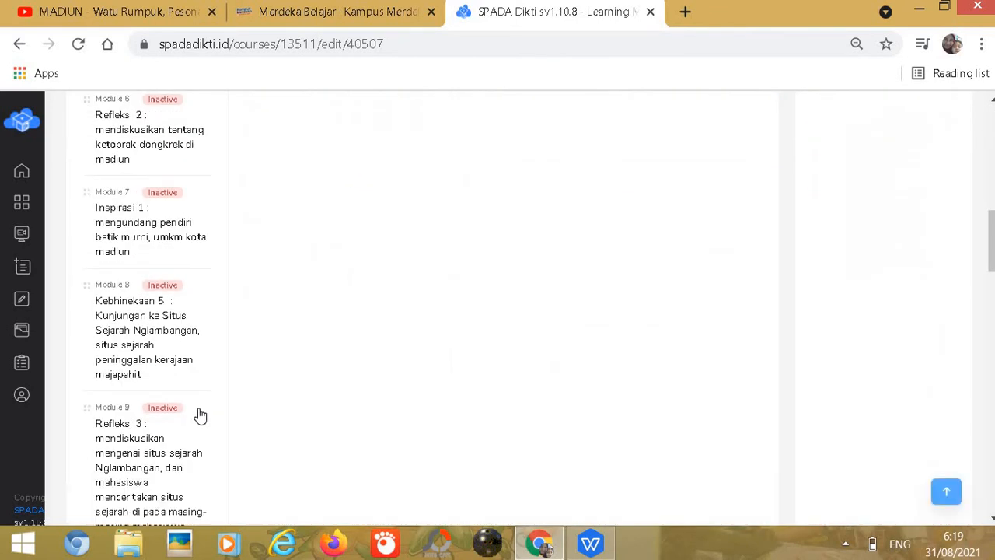
pyautogui.scroll(-12, 200, 416)
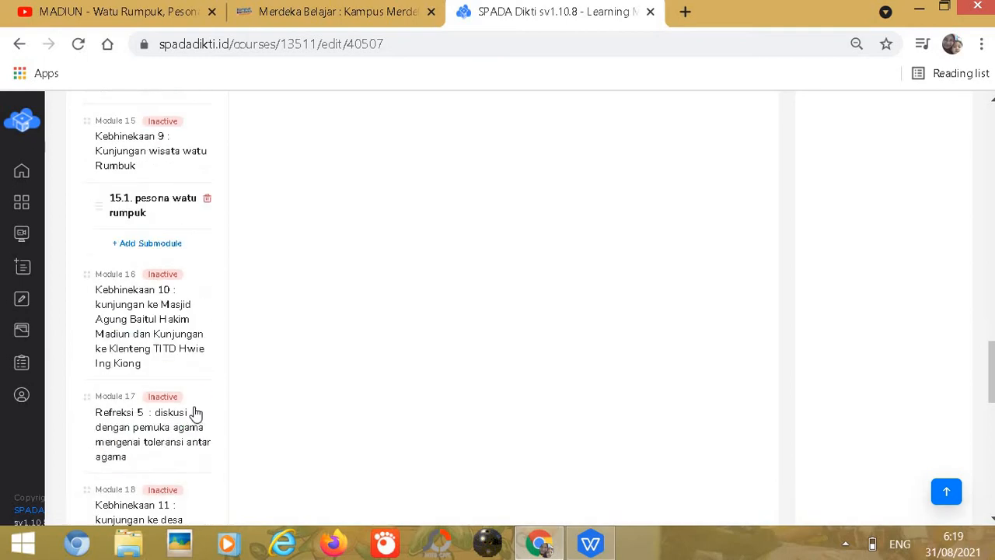
pyautogui.scroll(1, 196, 412)
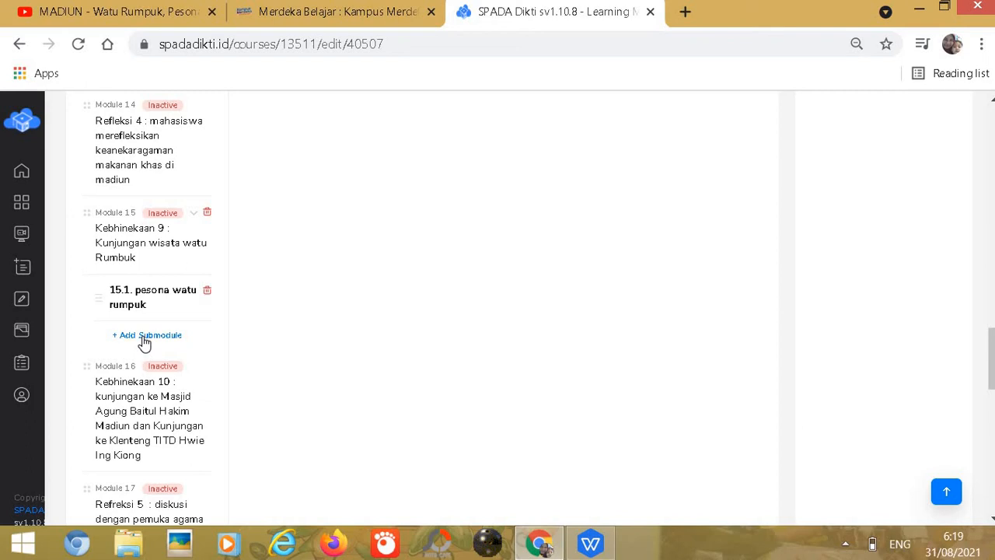
pyautogui.click(144, 340)
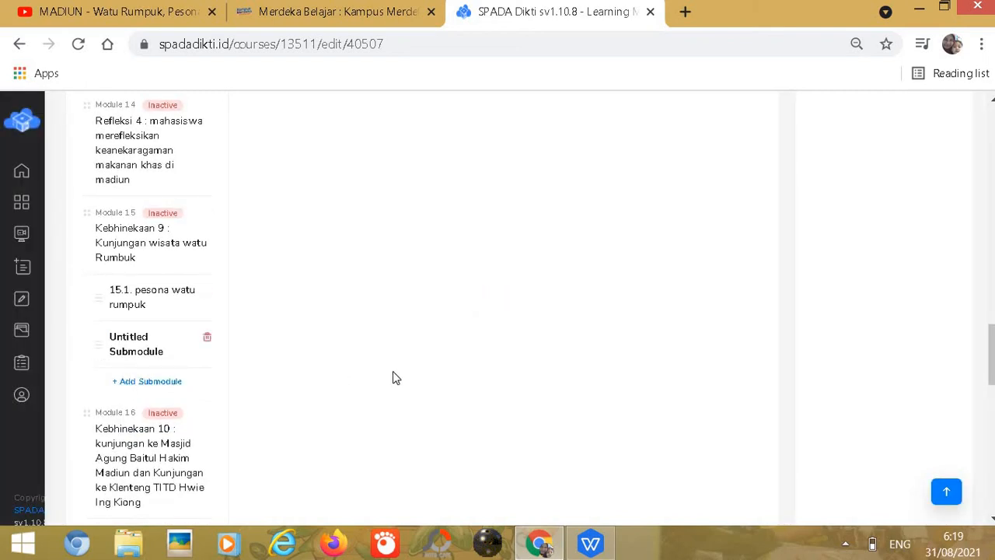
# Step: Rename the untitled submodule as "15.2. keindahan watu rumpuk" and save the title
pyautogui.scroll(6, 399, 342)
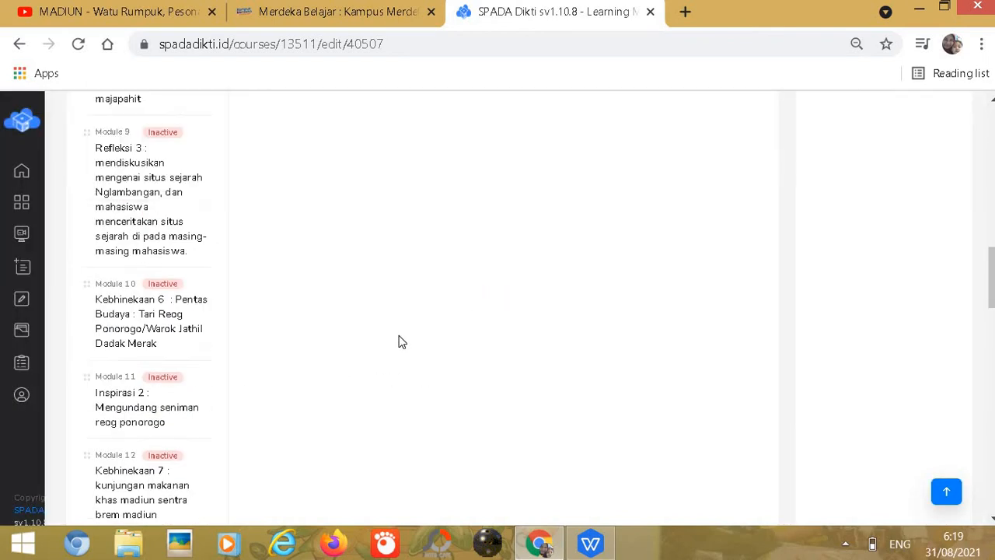
pyautogui.scroll(12, 400, 342)
pyautogui.click(379, 227)
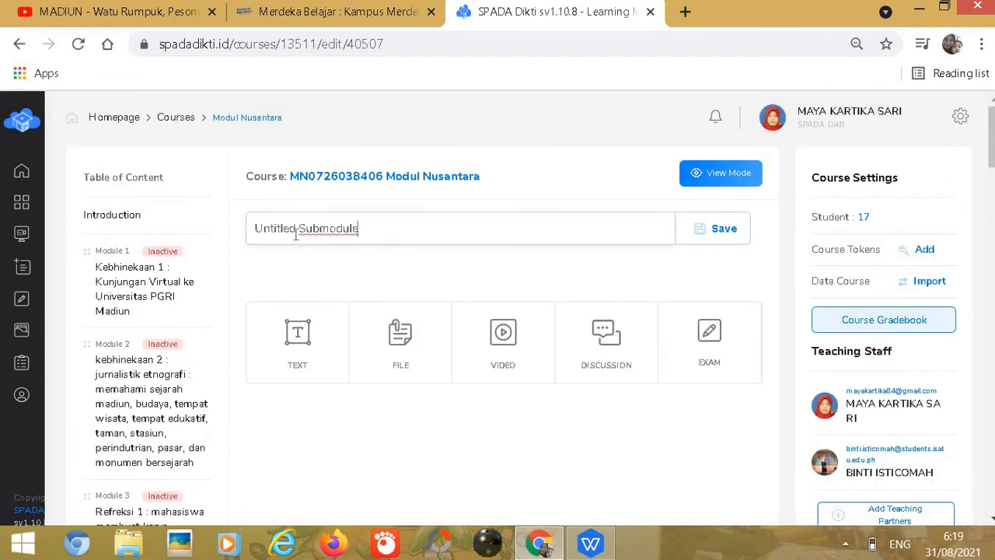
pyautogui.moveTo(296, 234); pyautogui.dragTo(248, 233)
pyautogui.write('15')
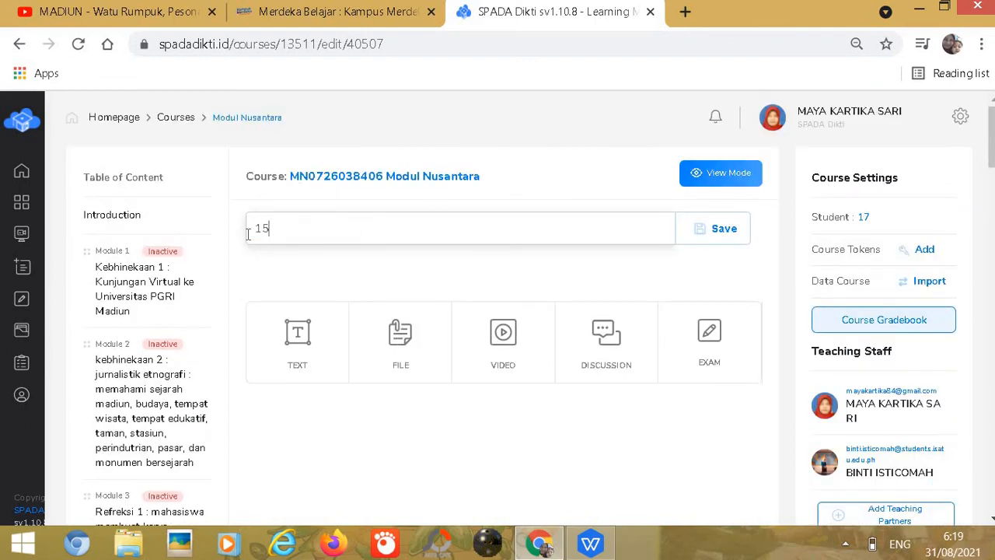
pyautogui.write('.2.')
pyautogui.write('keindahan wa')
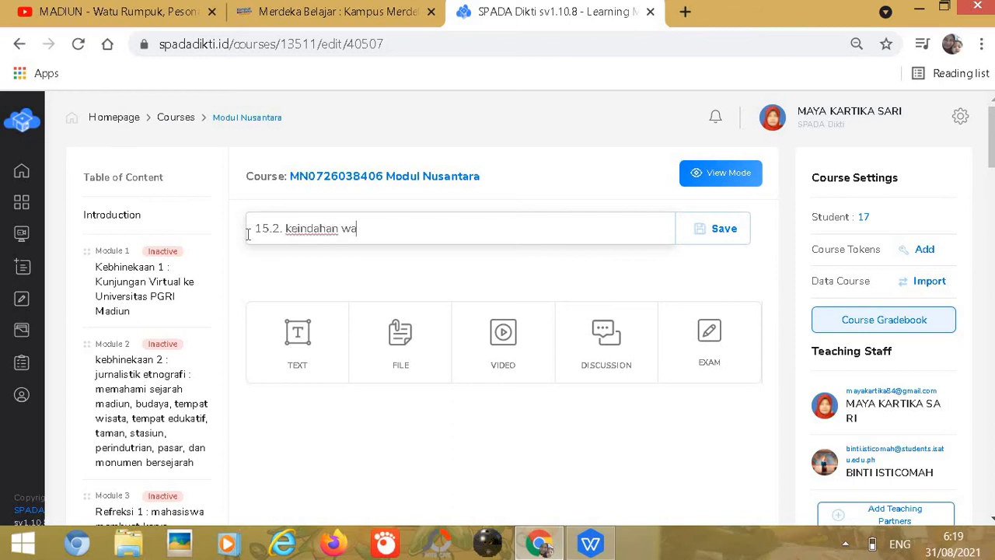
pyautogui.write('tu rumpuk')
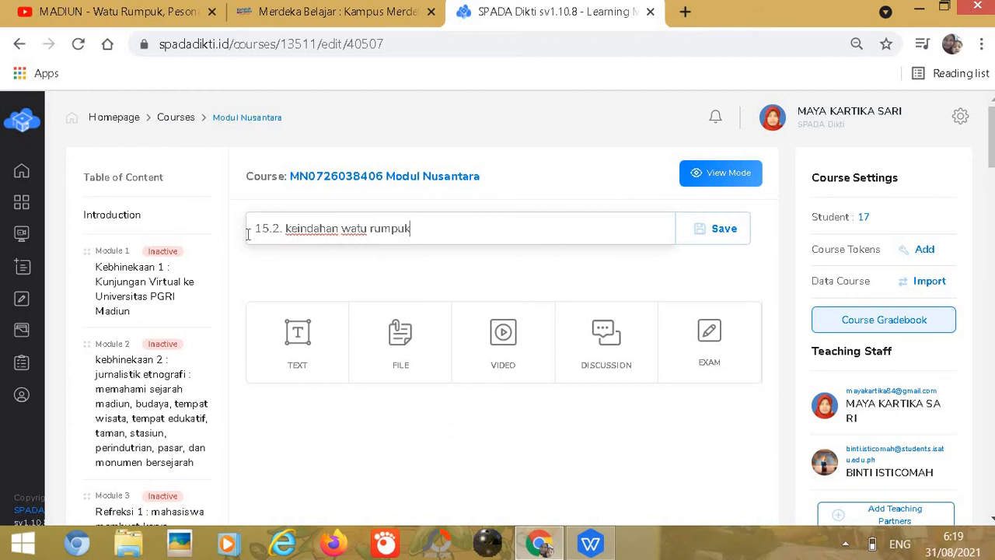
pyautogui.click(715, 233)
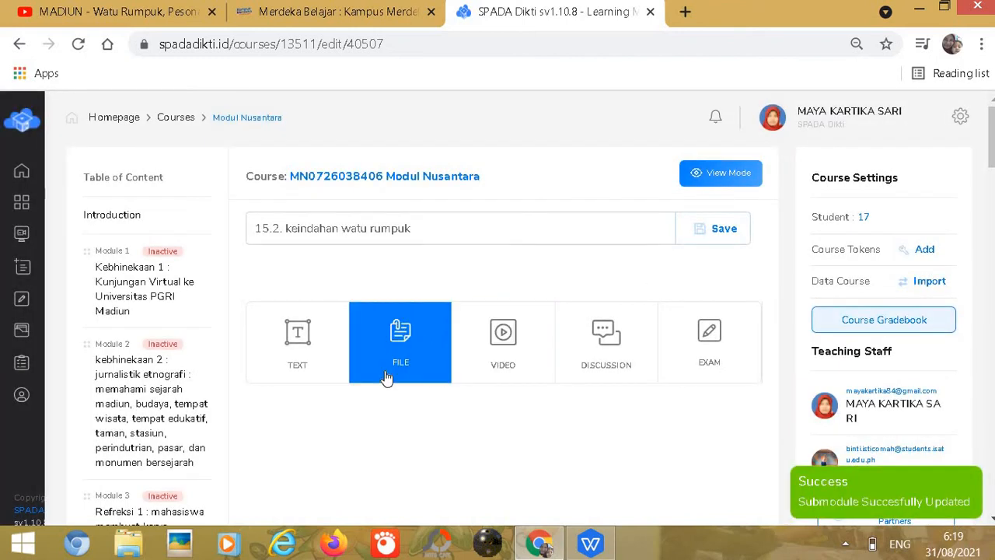
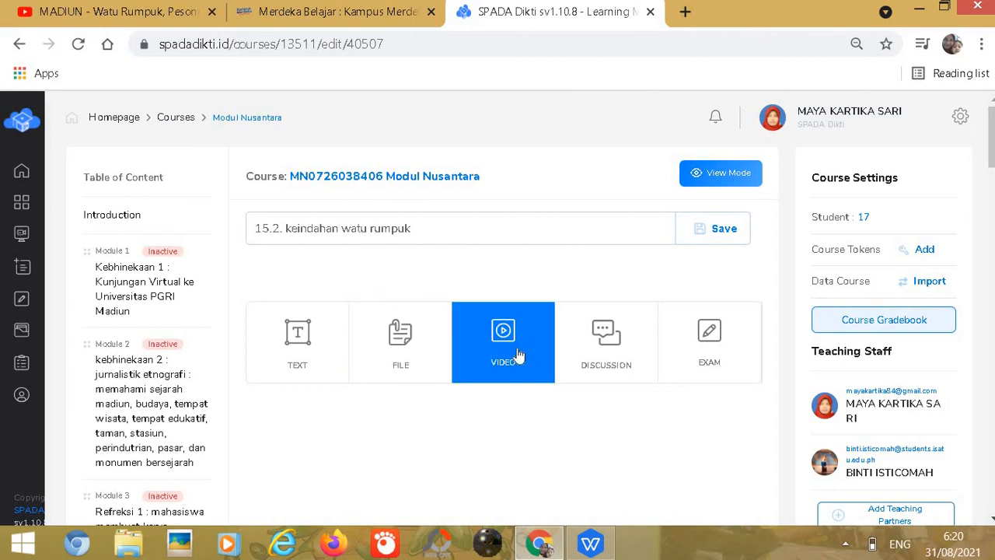
# Step: Start a new discussion in submodule 15.2 and title it "diskusi tentang keindahan watu rumpuk"
pyautogui.click(616, 357)
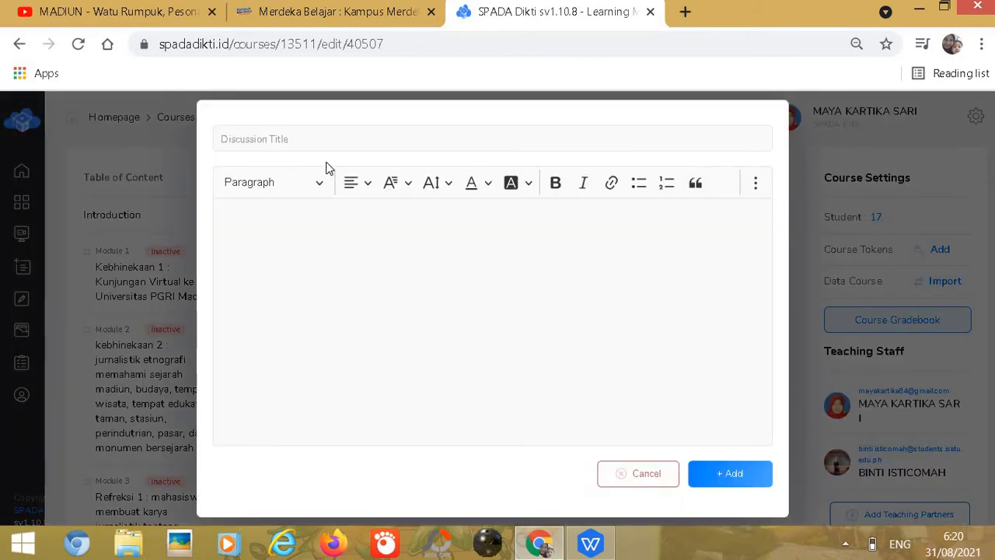
pyautogui.click(331, 139)
pyautogui.write('dis')
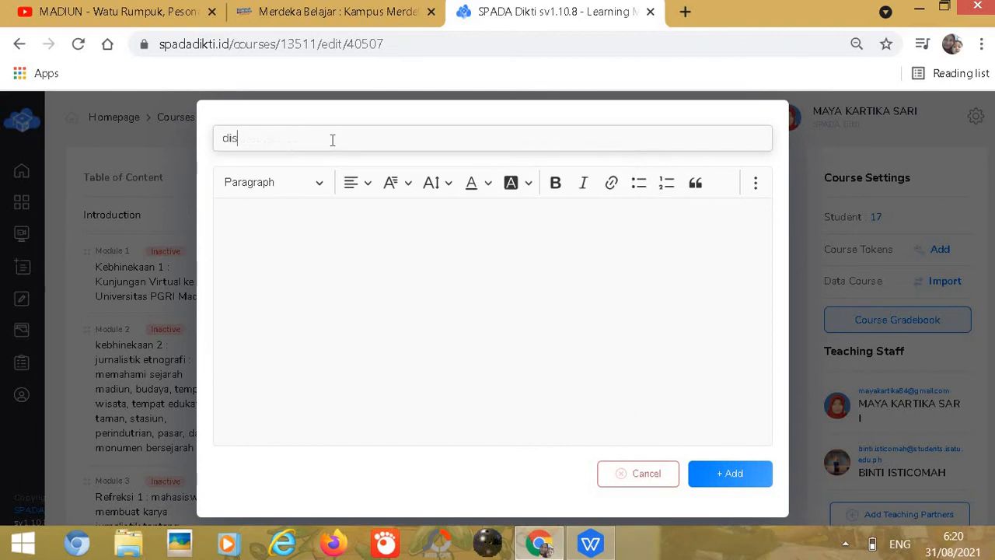
pyautogui.write('ku')
pyautogui.write('usi tentang ke')
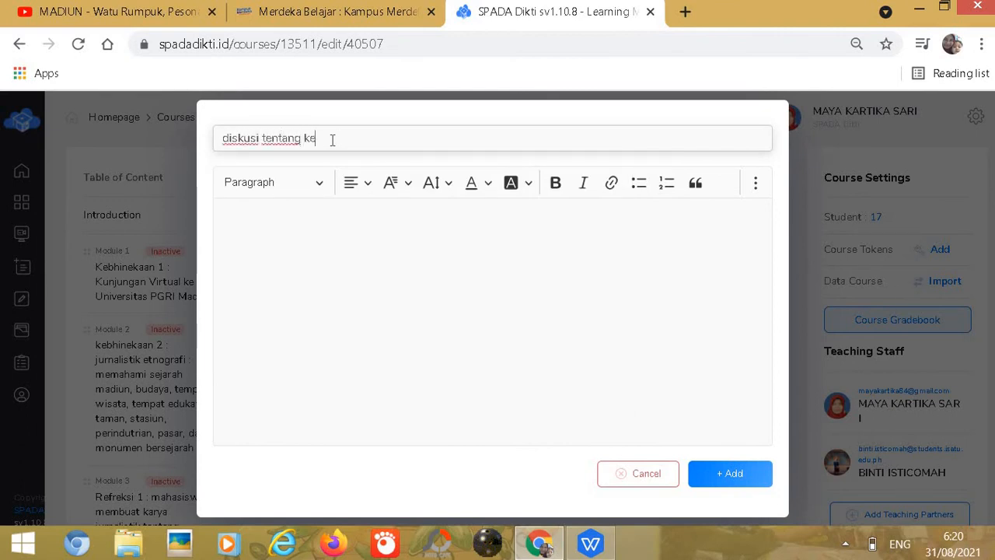
pyautogui.write('indahan watu rumpuk')
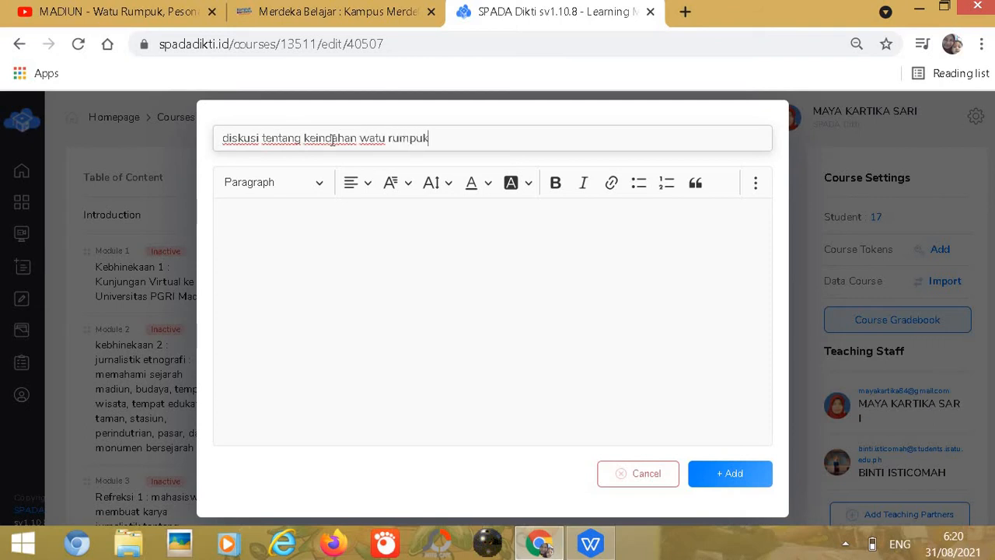
# Step: Enter "mari teman-teman mahasiswa kita mendiskusikan tentang panorama dan keindahan watu rumpuk" as the discussion text and add the discussion to the submodule
pyautogui.click(273, 224)
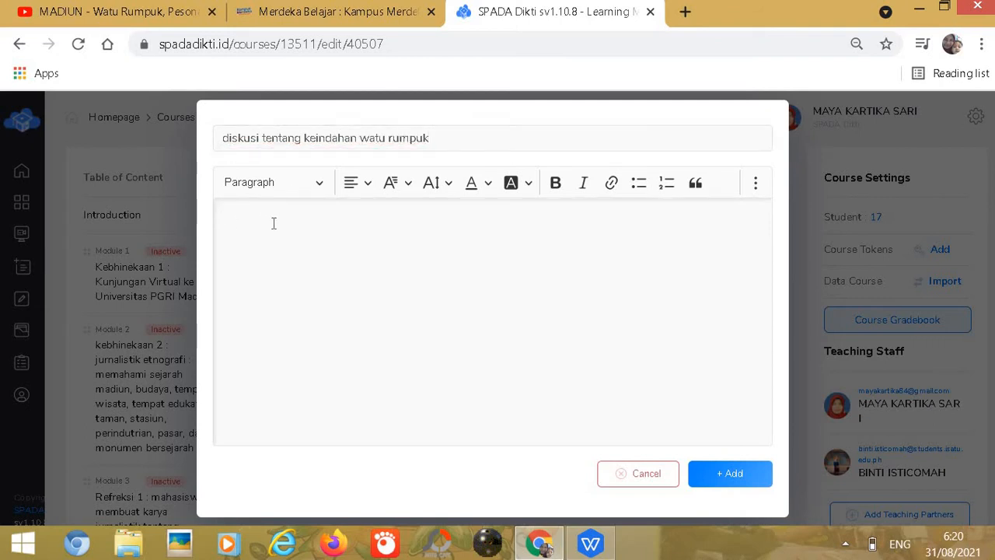
pyautogui.write('mari teman-teman m')
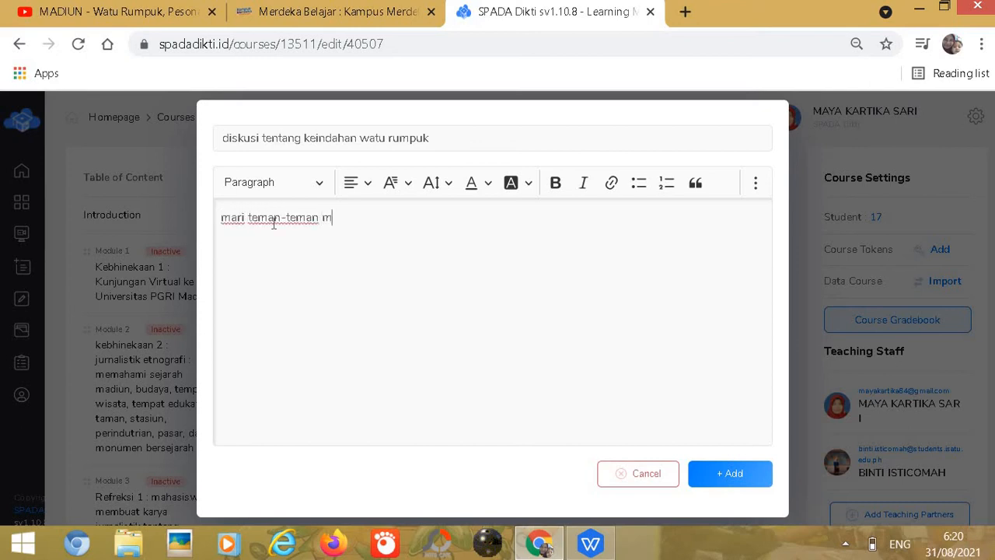
pyautogui.write('ahasiswa kit')
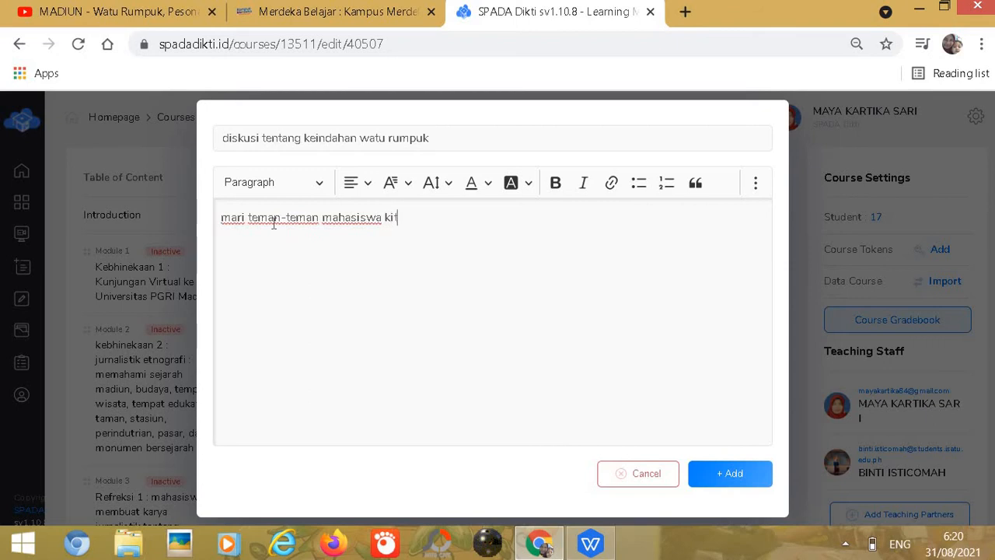
pyautogui.write('a mendiskusikan tentang')
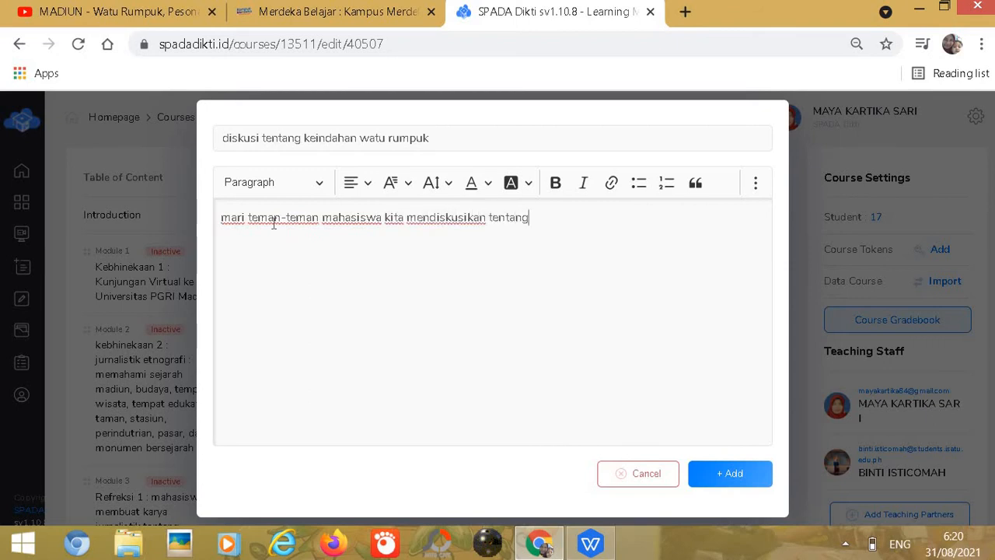
pyautogui.write(' panor')
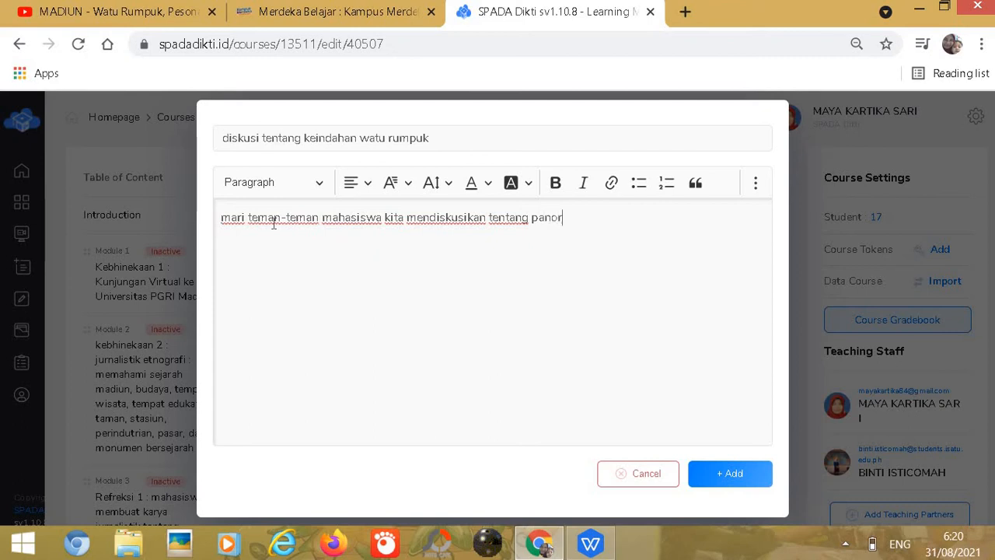
pyautogui.write('ama dan keindahan wat')
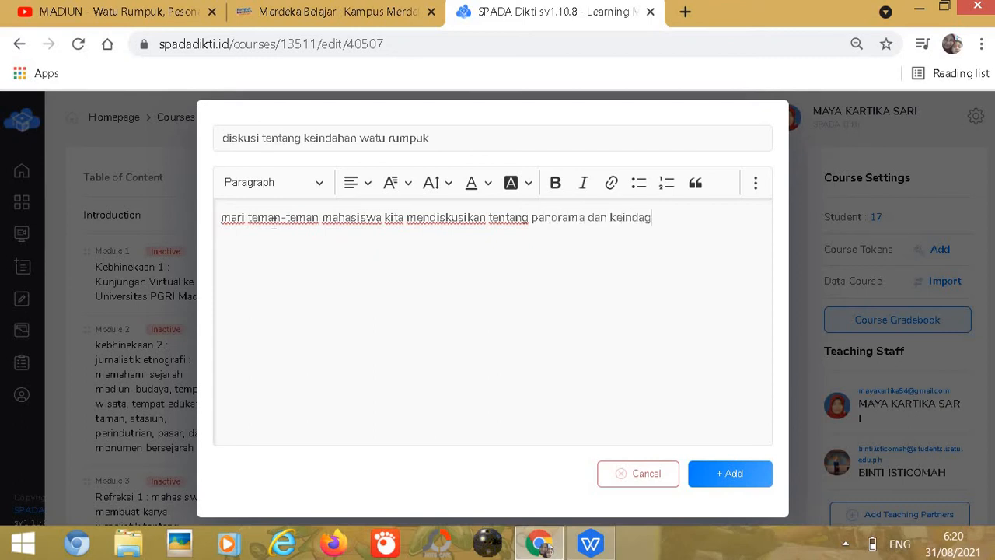
pyautogui.write('u ')
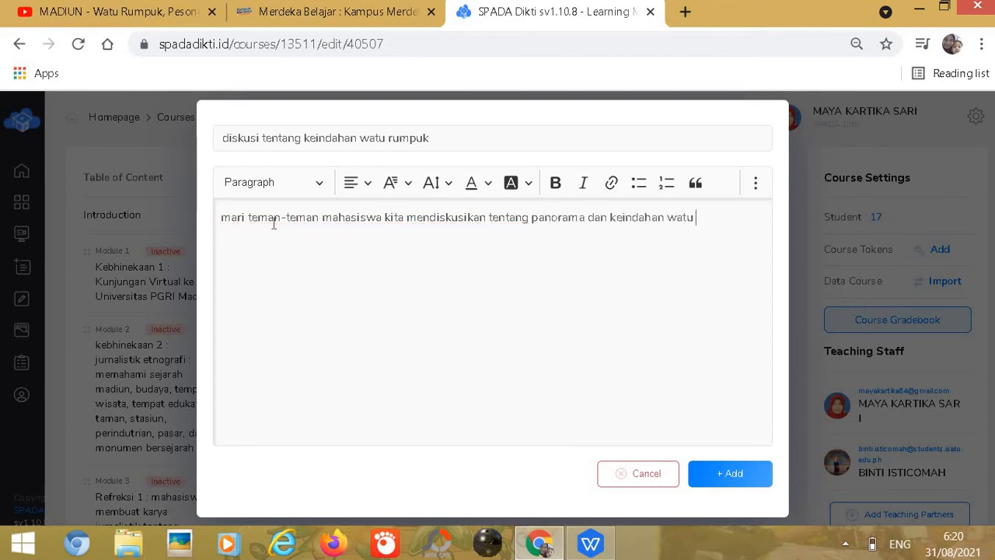
pyautogui.write('rumpuk')
pyautogui.click(751, 474)
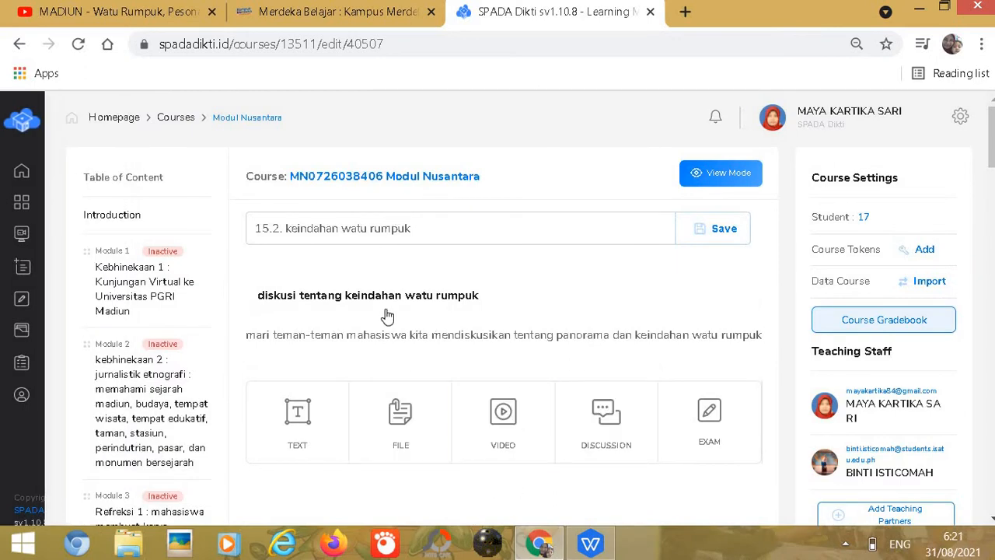
# Step: Change the submodule title to "15.2. diskusi keindahan watu rumpuk" and save it
pyautogui.moveTo(385, 316)
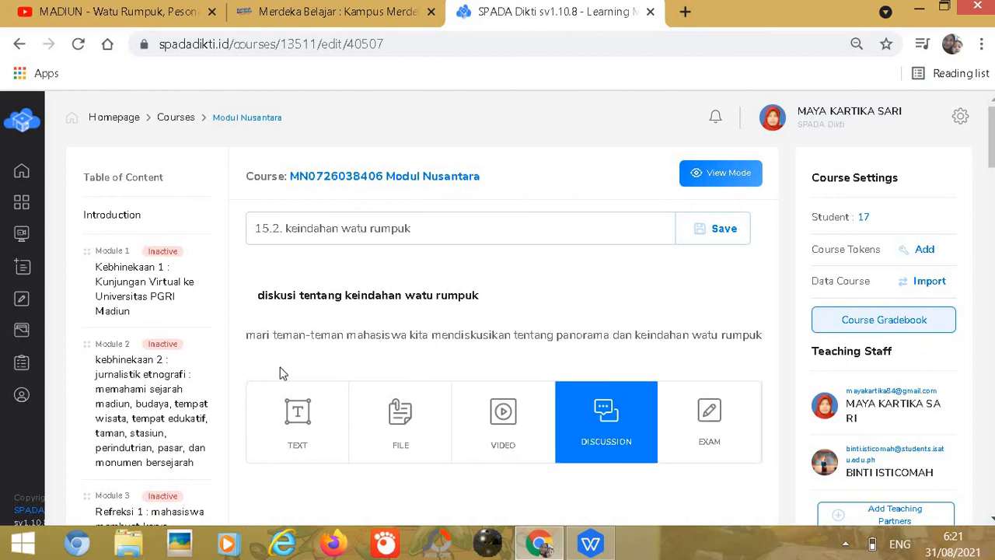
pyautogui.scroll(-1, 653, 388)
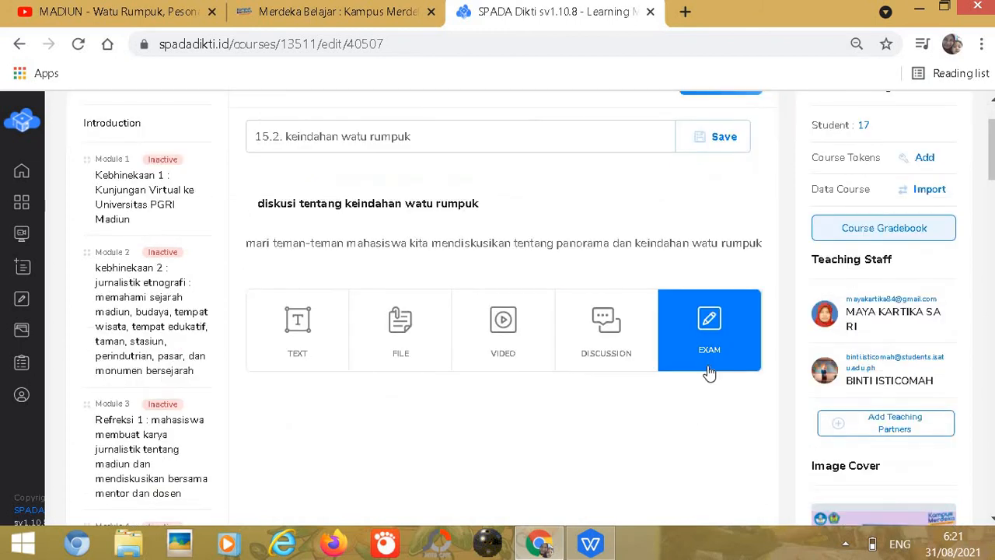
pyautogui.scroll(-10, 155, 439)
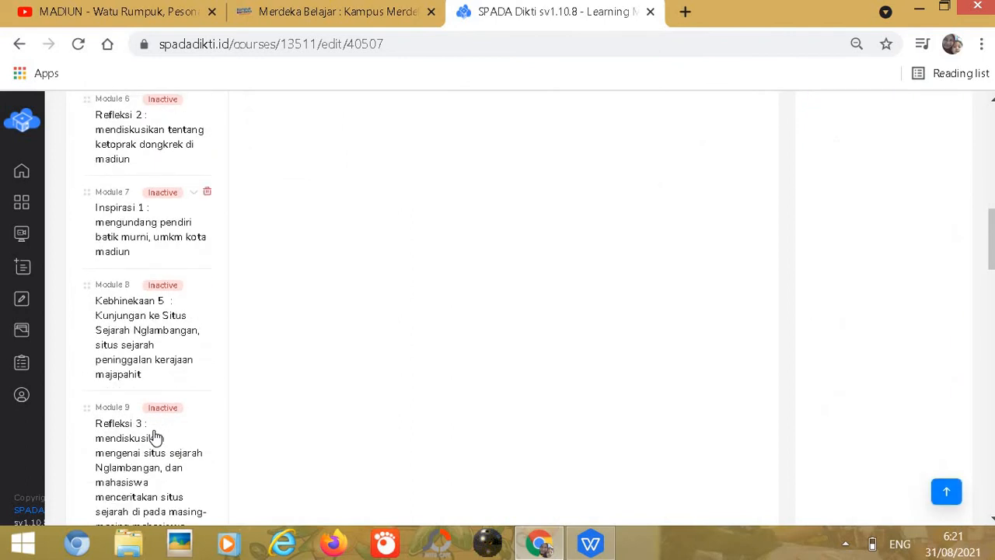
pyautogui.scroll(-8, 156, 435)
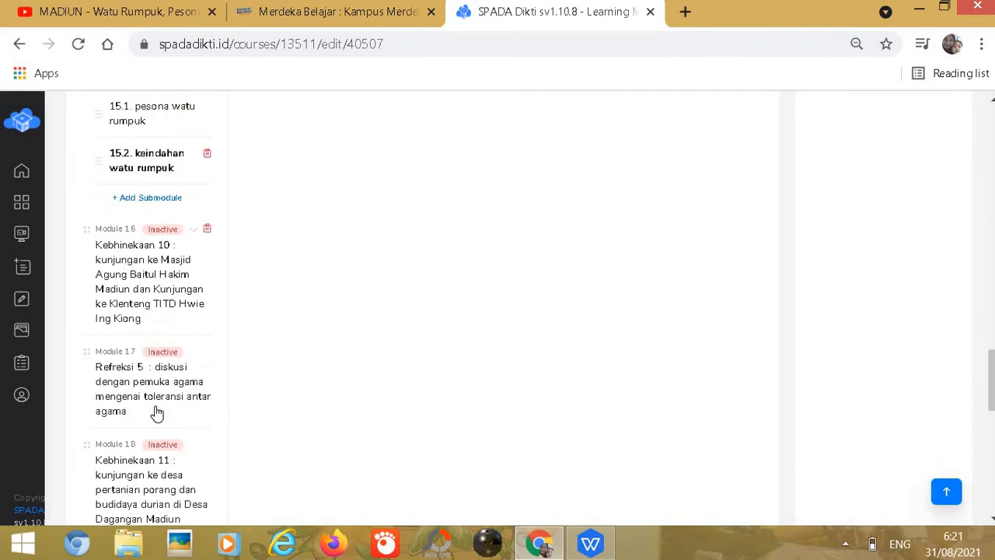
pyautogui.scroll(1, 156, 411)
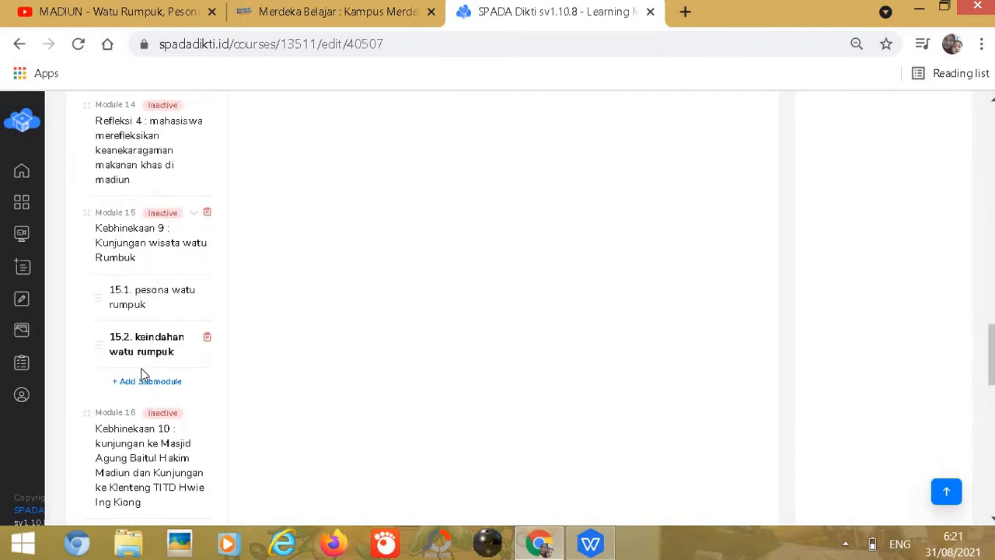
pyautogui.scroll(15, 355, 371)
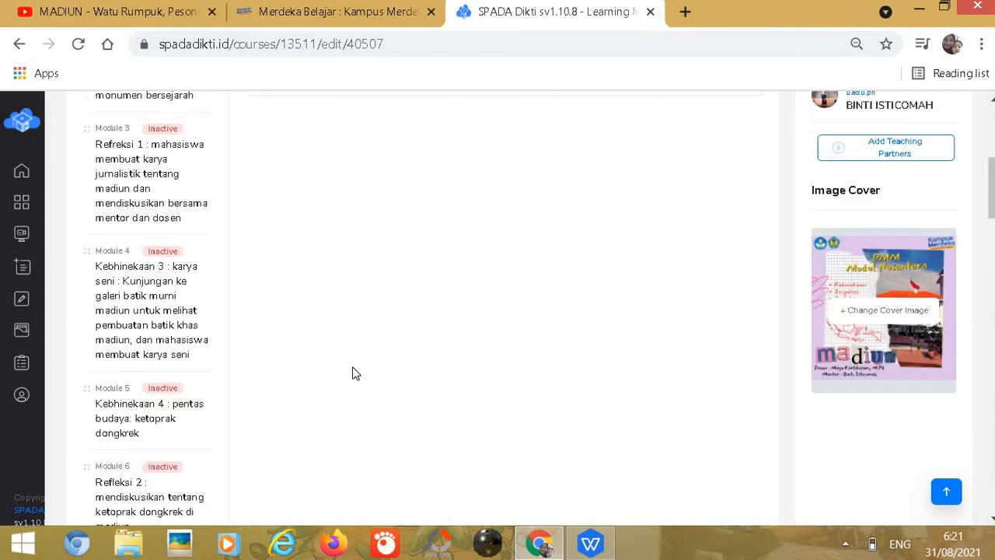
pyautogui.click(288, 231)
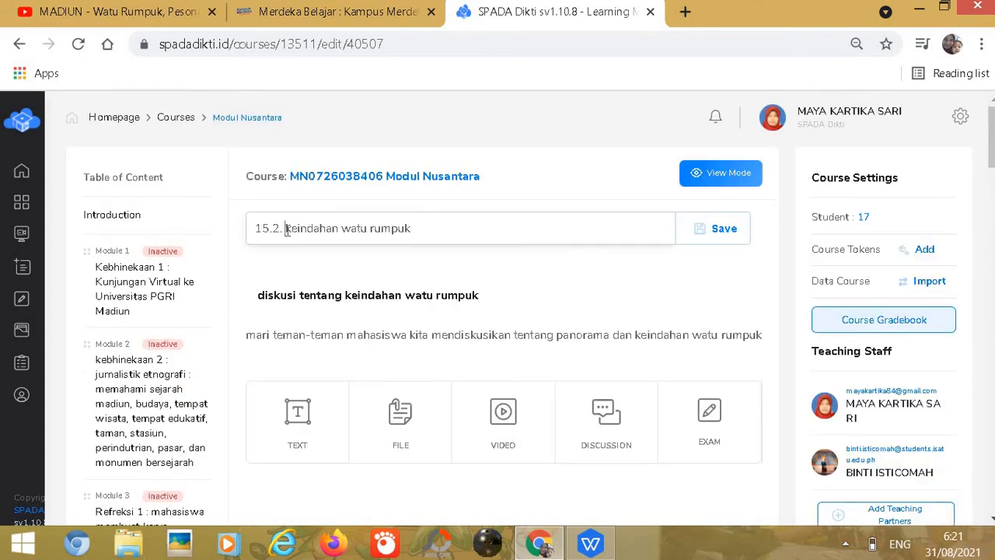
pyautogui.write('diskusi')
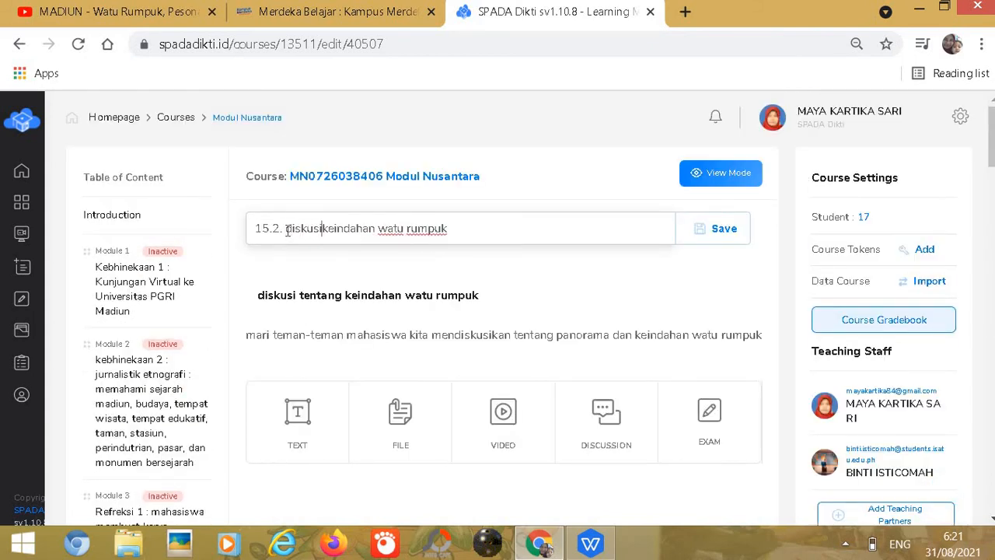
pyautogui.click(721, 233)
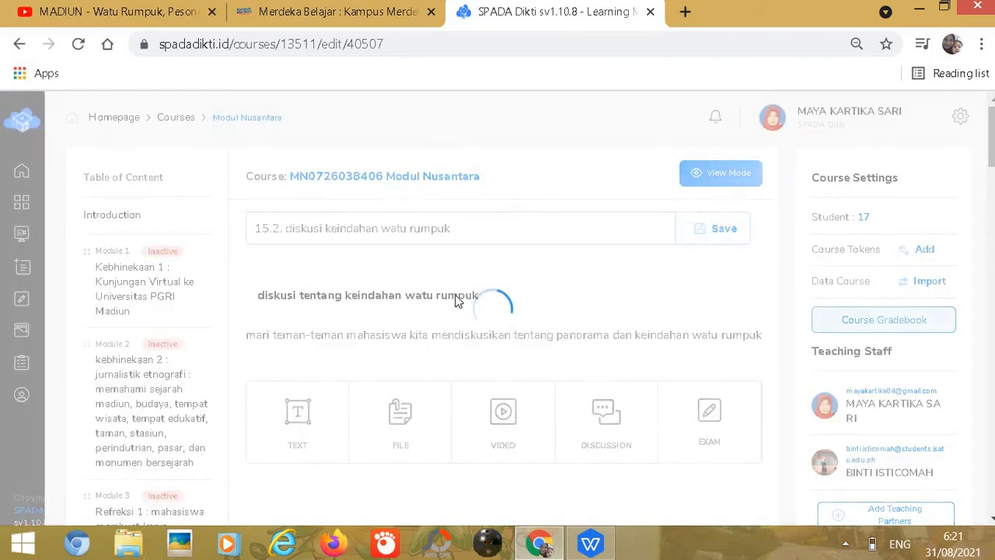
# Step: Add a third submodule to Kebhinekaan 9 below "15.2. diskusi keindahan watu rumpuk"
pyautogui.scroll(-20, 202, 353)
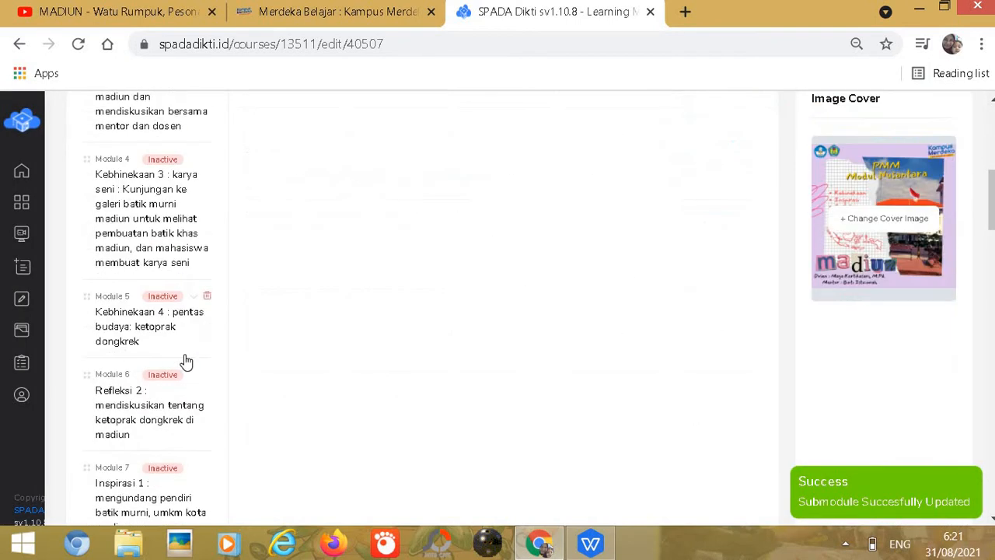
pyautogui.scroll(-6, 179, 376)
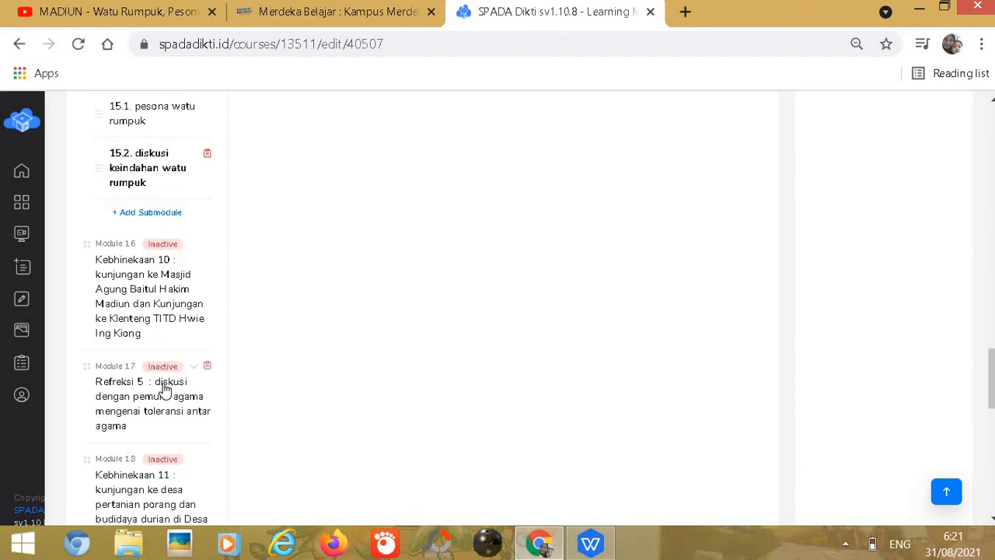
pyautogui.scroll(2, 158, 370)
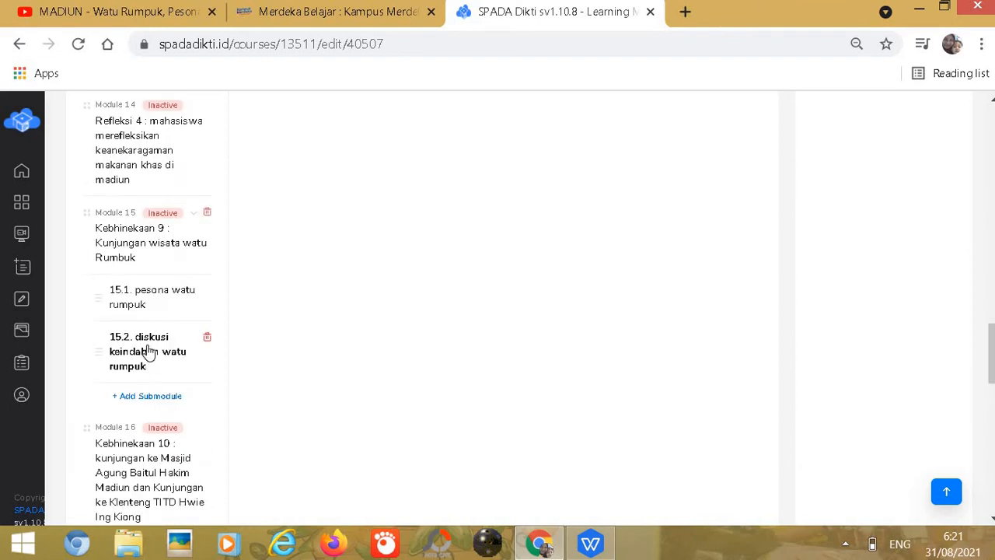
pyautogui.click(154, 397)
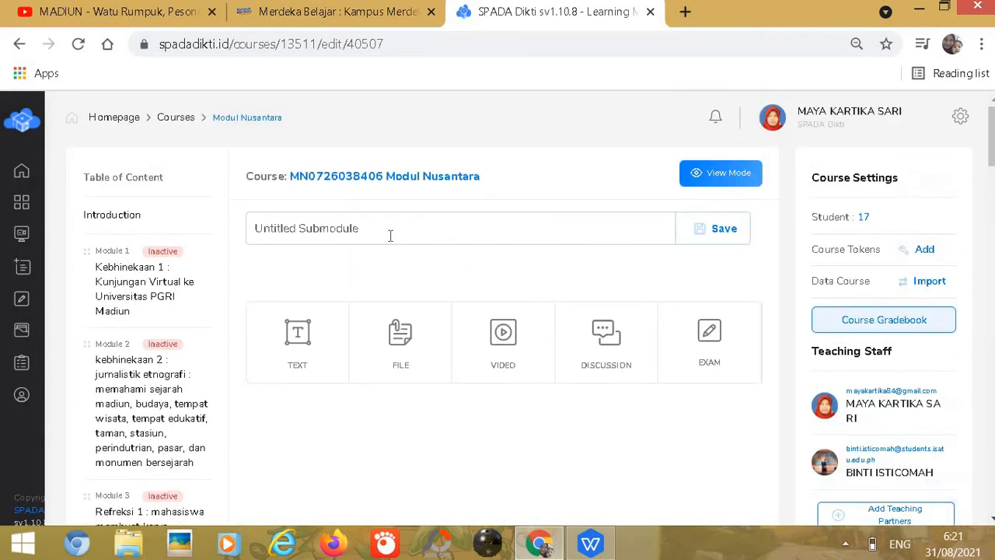
# Step: Rename the untitled submodule as "15.3. exam watu rumpuk" and save the title
pyautogui.moveTo(391, 233); pyautogui.dragTo(220, 235)
pyautogui.write('15.3.')
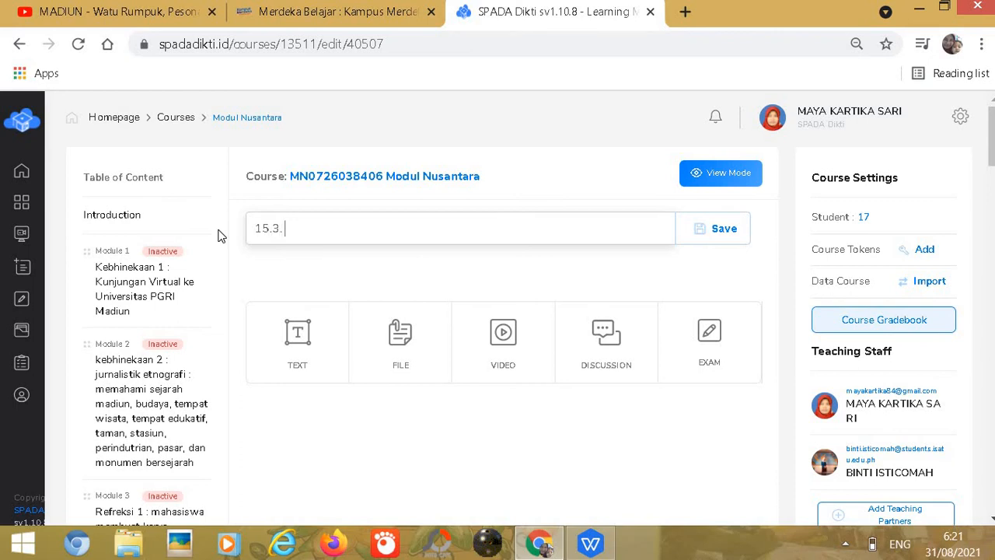
pyautogui.write(' exam')
pyautogui.press('BackSpace')
pyautogui.write('tu rumpuk')
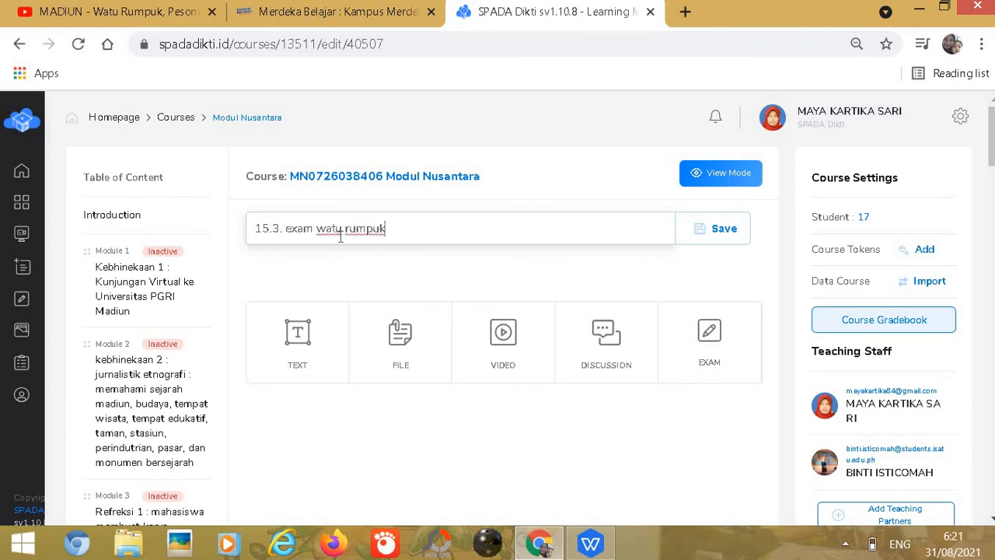
pyautogui.click(707, 236)
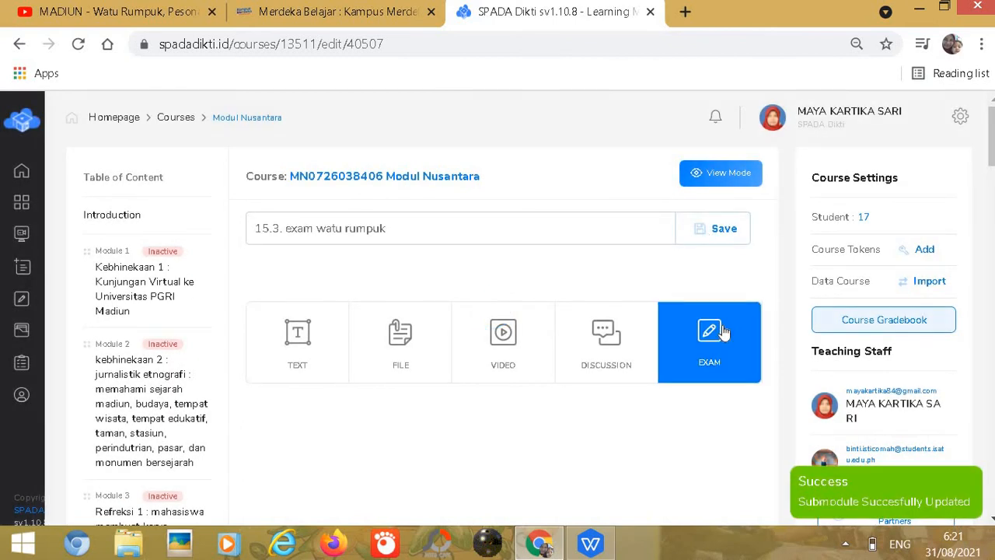
# Step: Add an exam titled "waktu rumpuk" to the submodule and set its type to Quiz
pyautogui.click(723, 333)
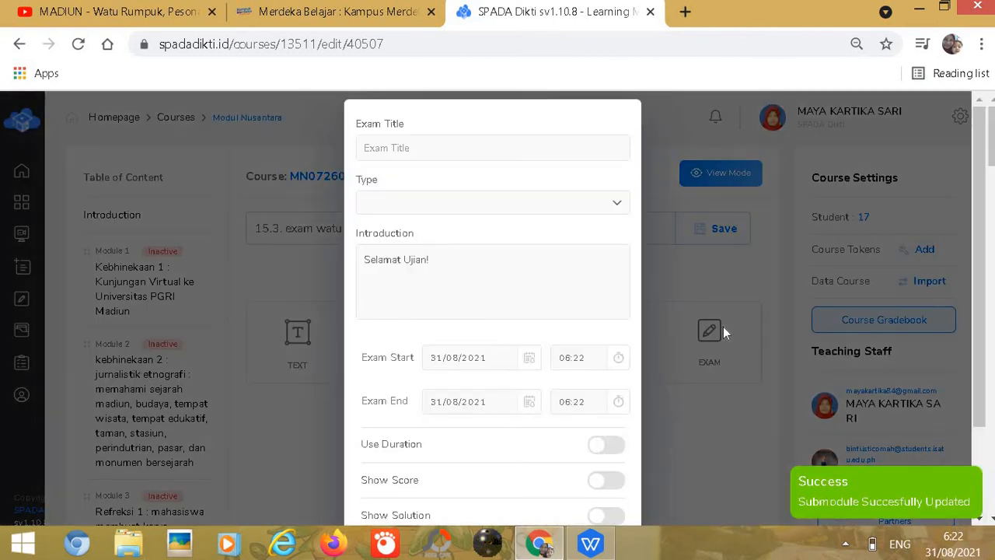
pyautogui.click(429, 149)
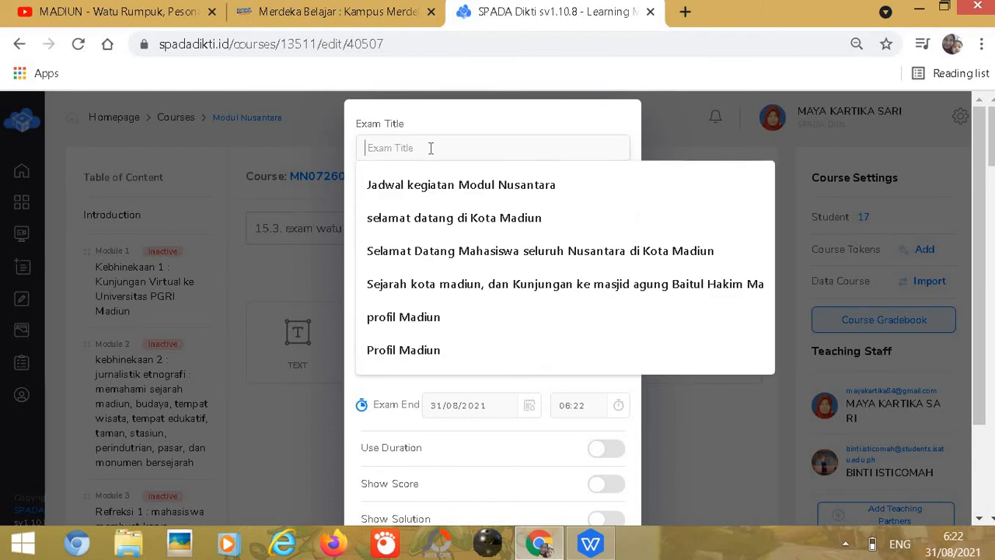
pyautogui.press('Escape')
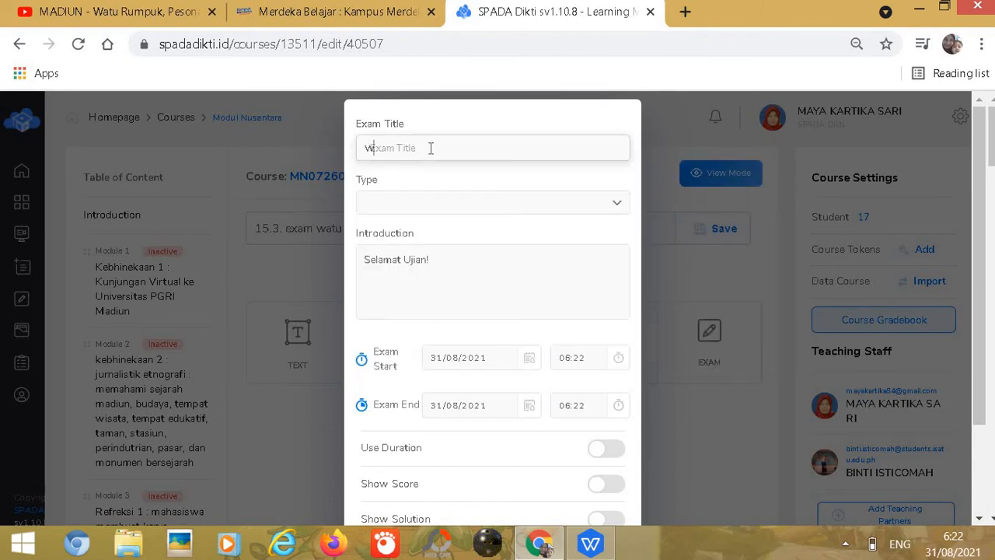
pyautogui.write('waktu rumpuk')
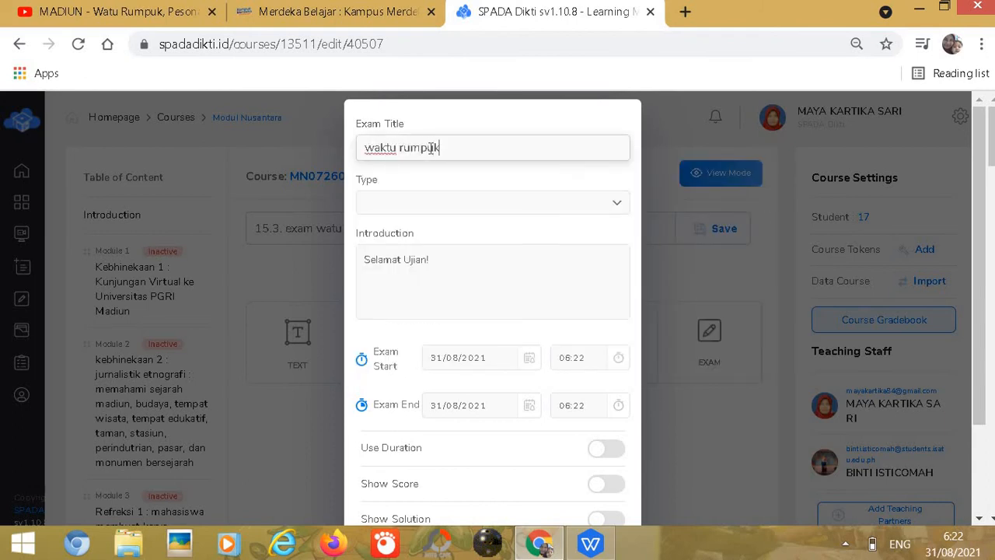
pyautogui.click(431, 194)
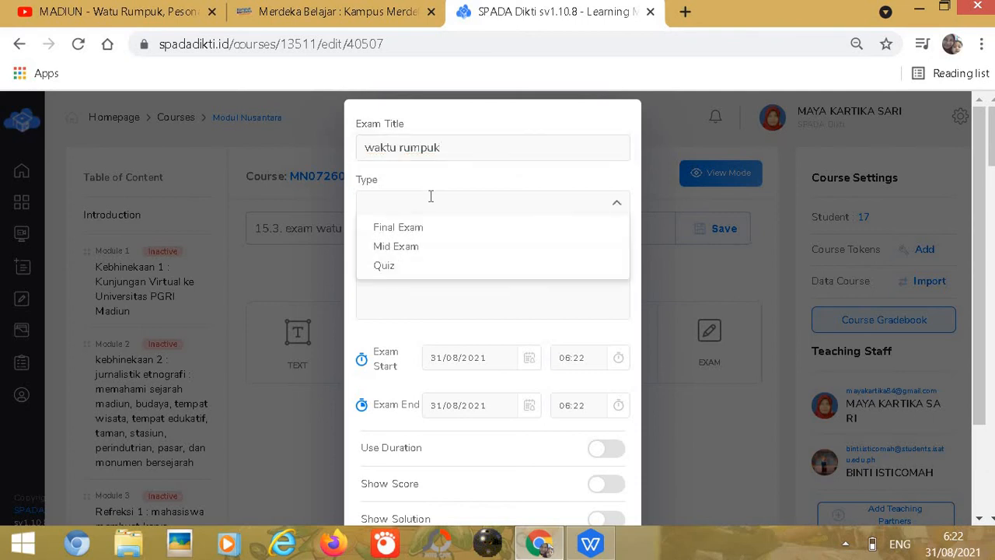
pyautogui.click(422, 264)
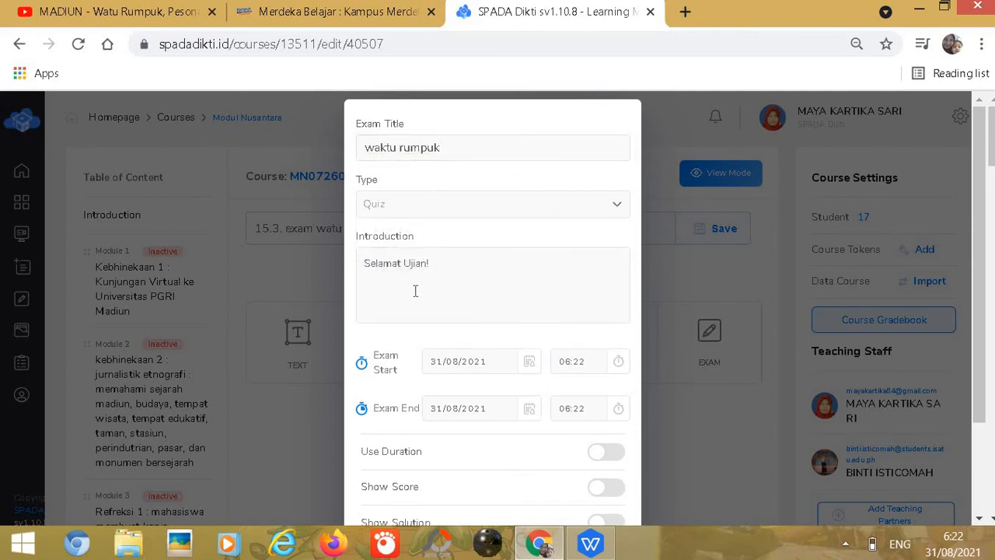
pyautogui.click(443, 263)
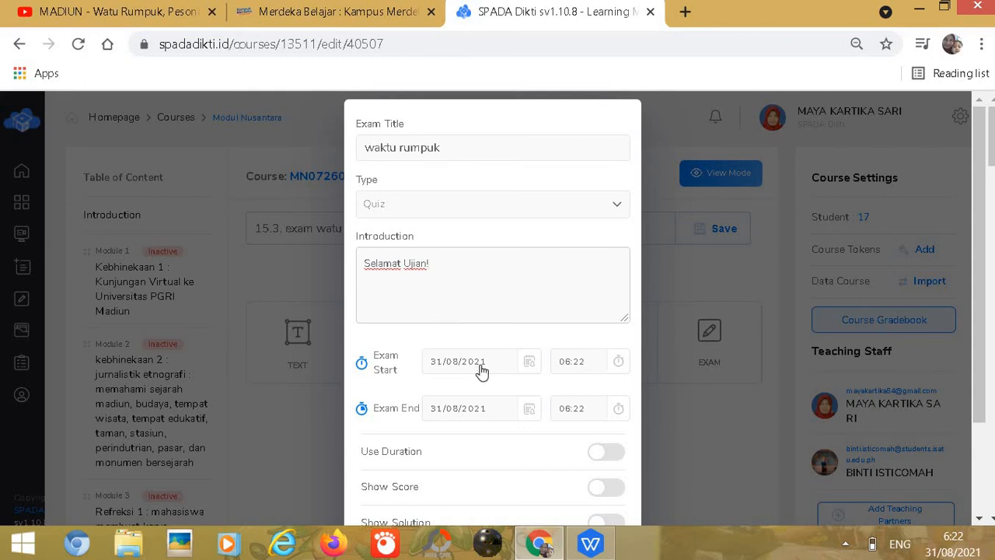
# Step: Set the exam start to 10 September 2021 at 09:22
pyautogui.click(527, 364)
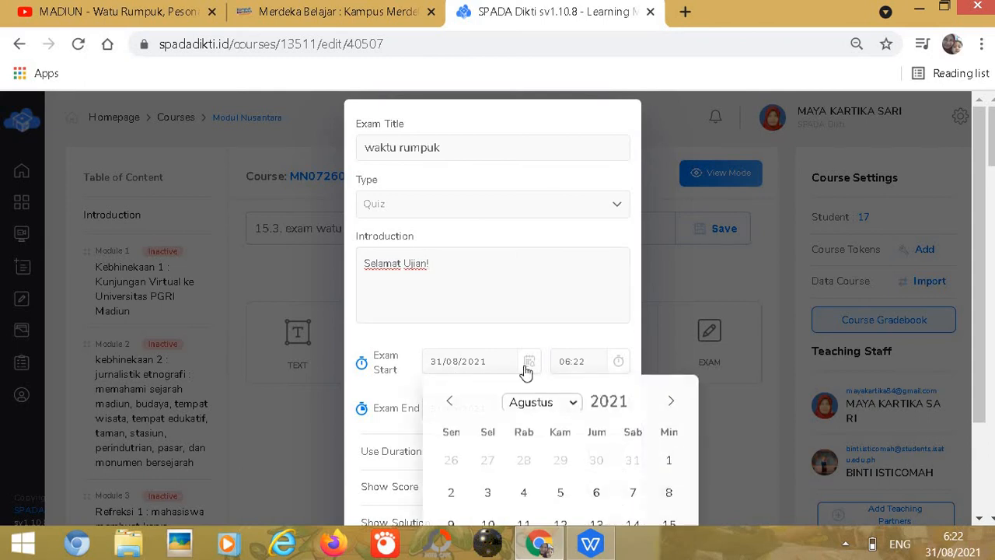
pyautogui.click(671, 401)
pyautogui.scroll(-2, 666, 429)
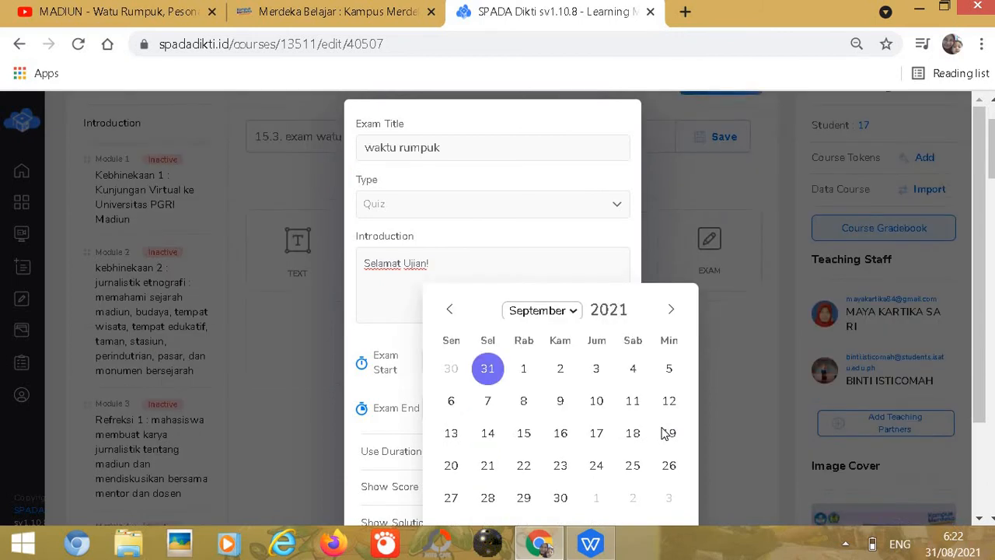
pyautogui.click(597, 310)
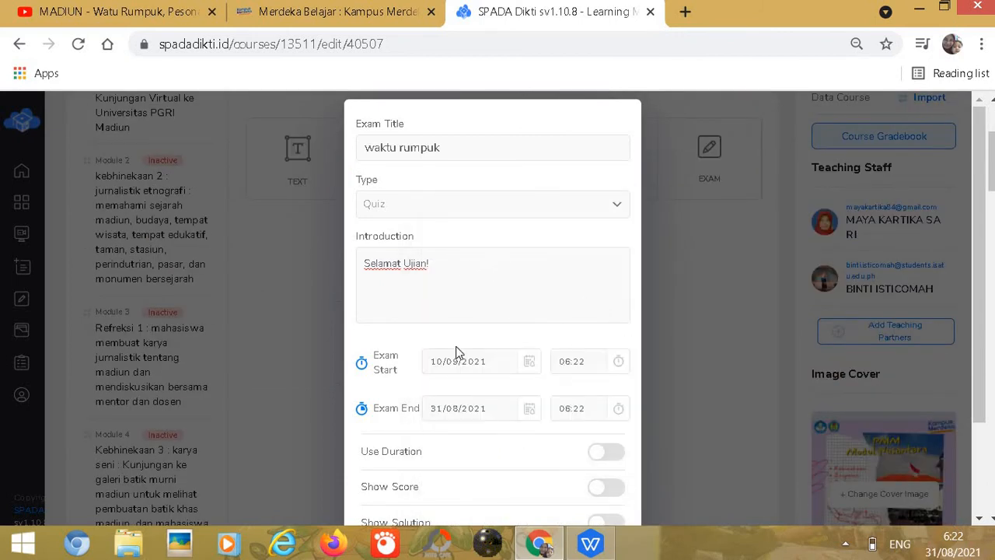
pyautogui.click(618, 362)
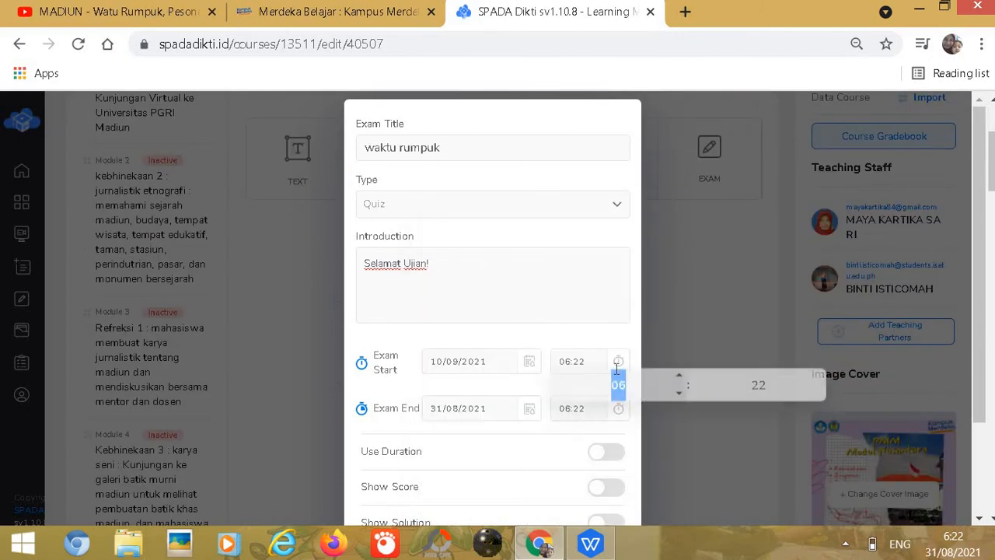
pyautogui.write('0')
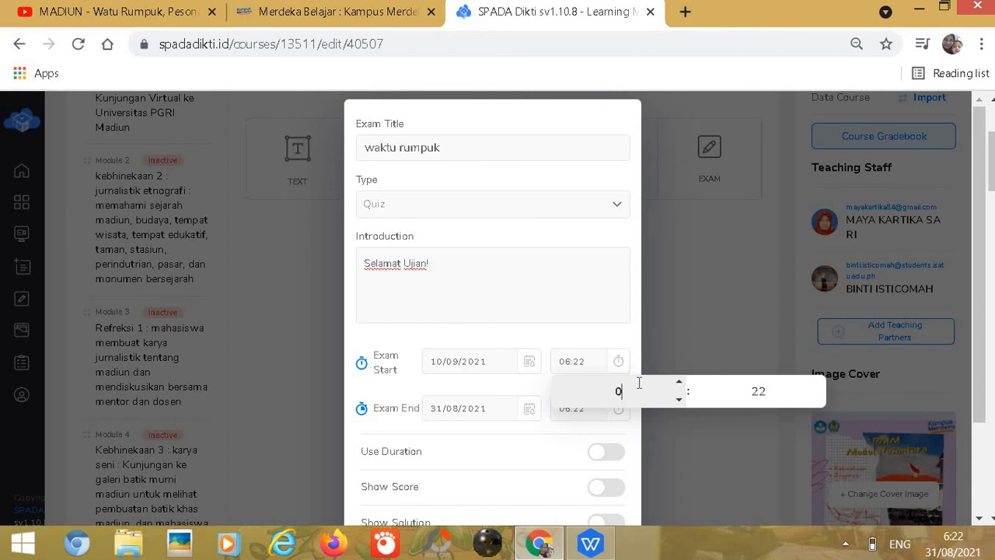
pyautogui.write('9')
# Step: Set the exam end to 10 September 2021 at 11:22
pyautogui.click(493, 418)
pyautogui.click(670, 149)
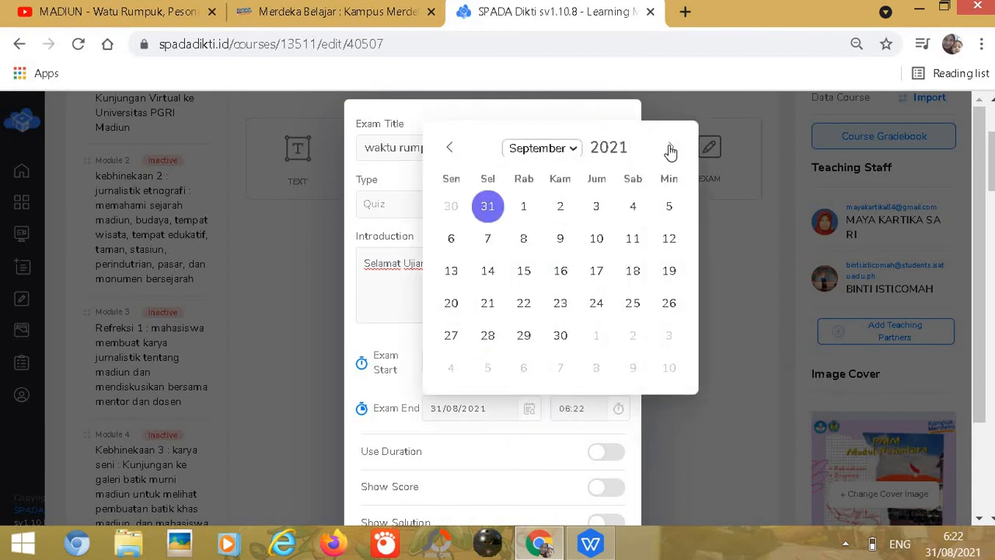
pyautogui.click(603, 244)
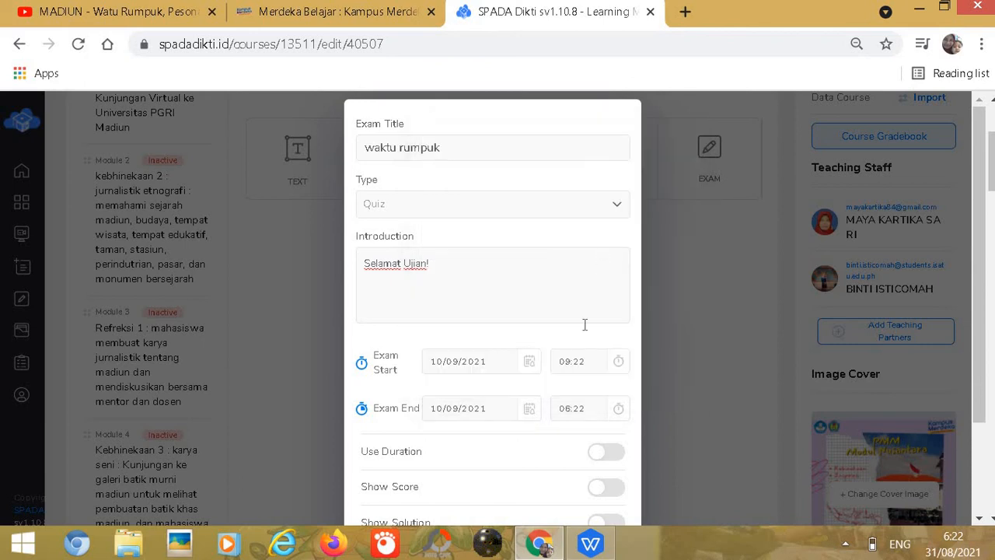
pyautogui.click(618, 409)
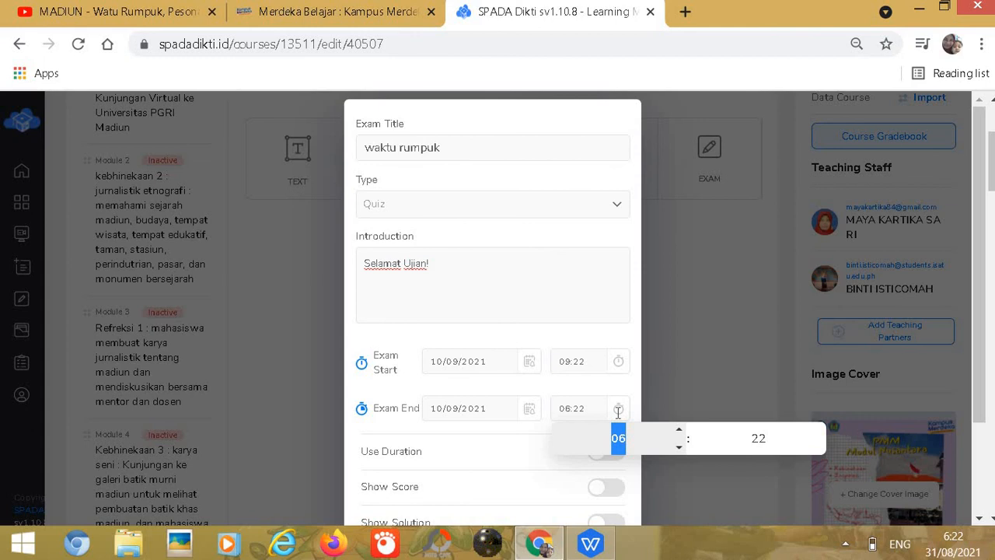
pyautogui.write('11')
pyautogui.click(690, 377)
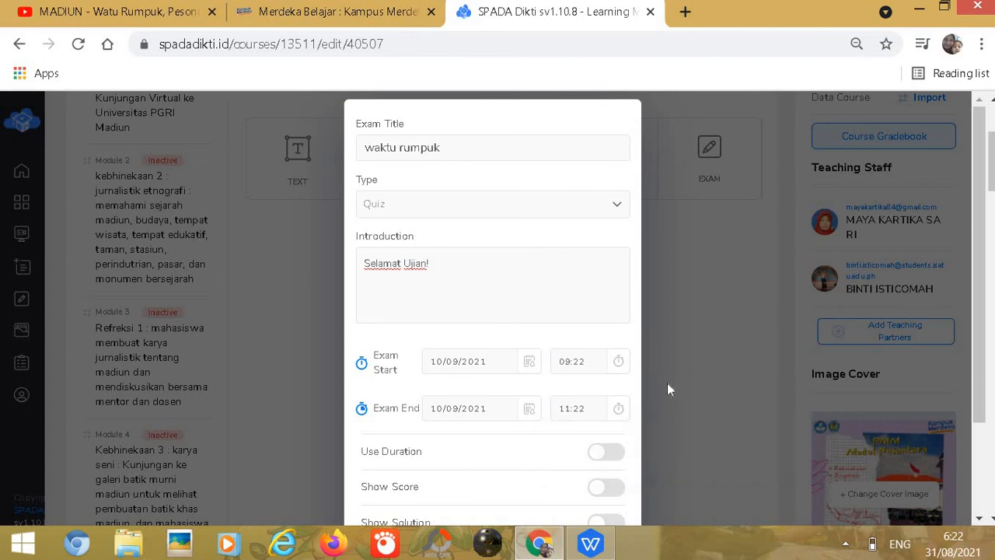
# Step: Enable a 5-minute duration, Show Score, Show Solution and Go Back for the exam, and submit it
pyautogui.scroll(-2, 552, 422)
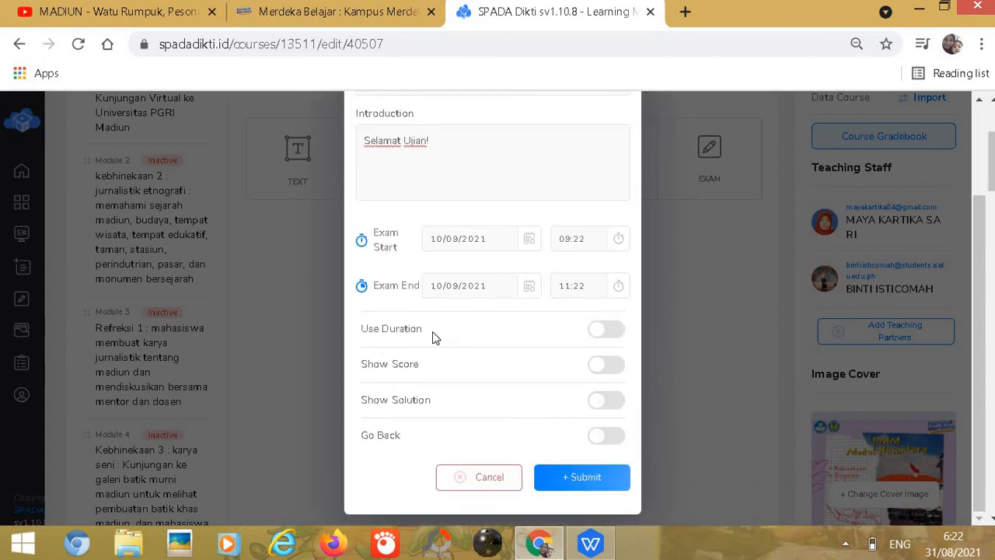
pyautogui.click(612, 331)
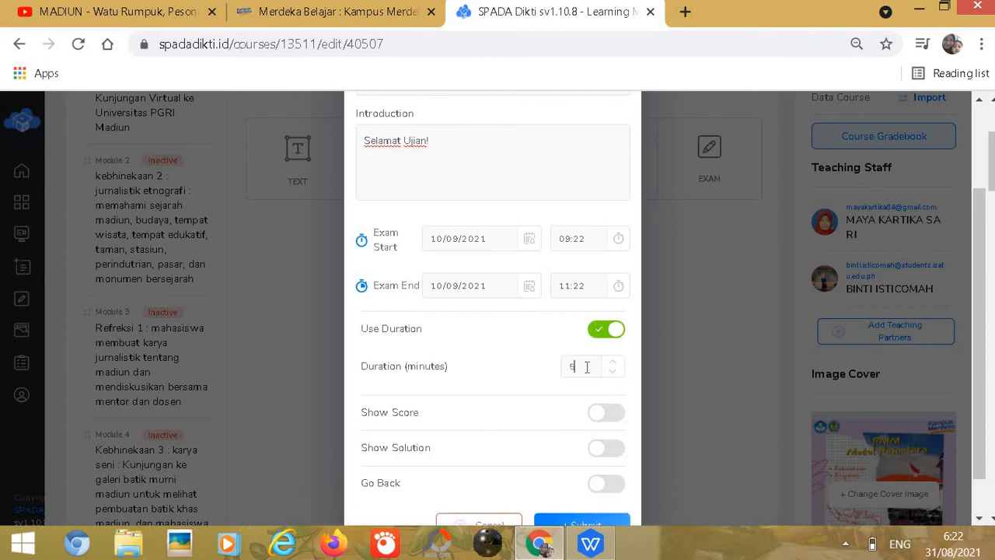
pyautogui.click(611, 413)
pyautogui.scroll(-1, 598, 474)
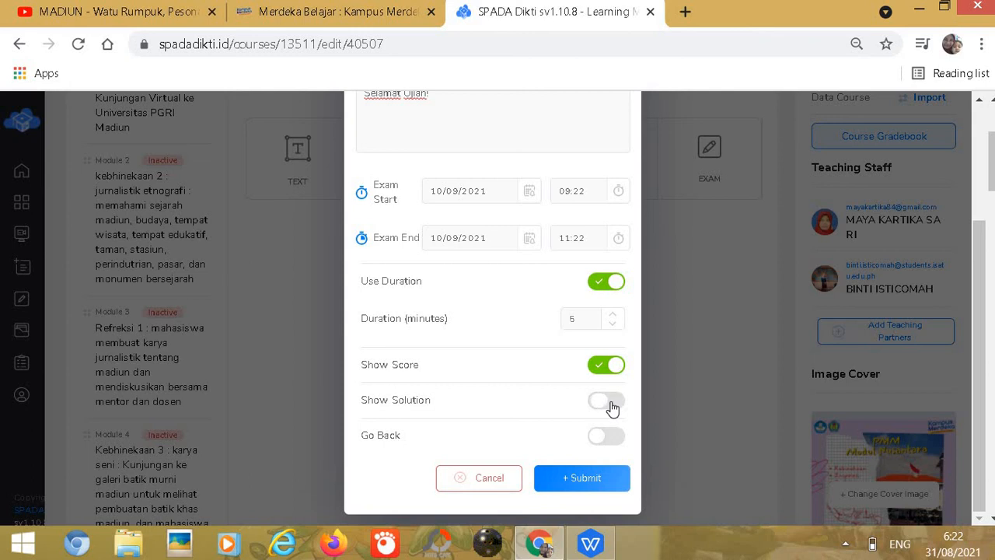
pyautogui.click(611, 405)
pyautogui.click(616, 438)
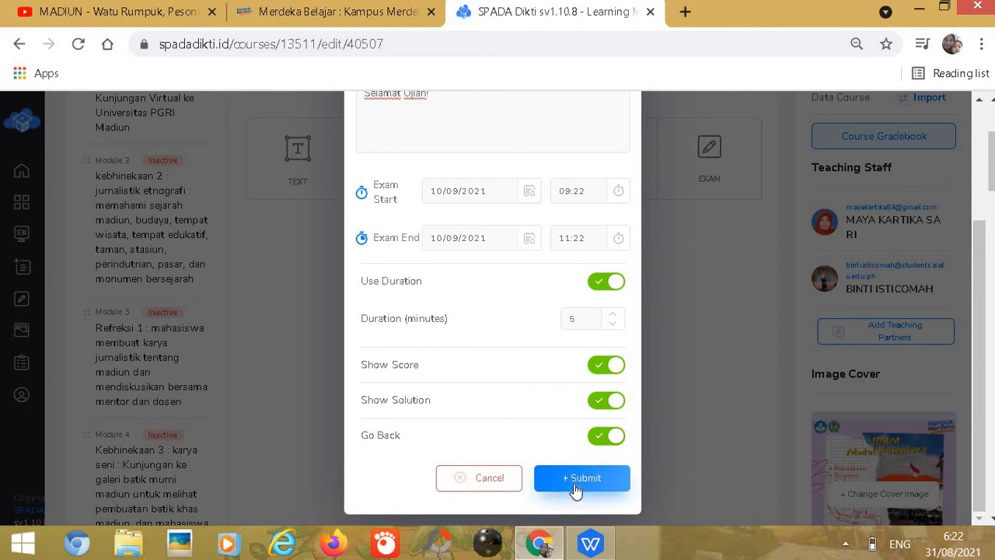
pyautogui.click(576, 485)
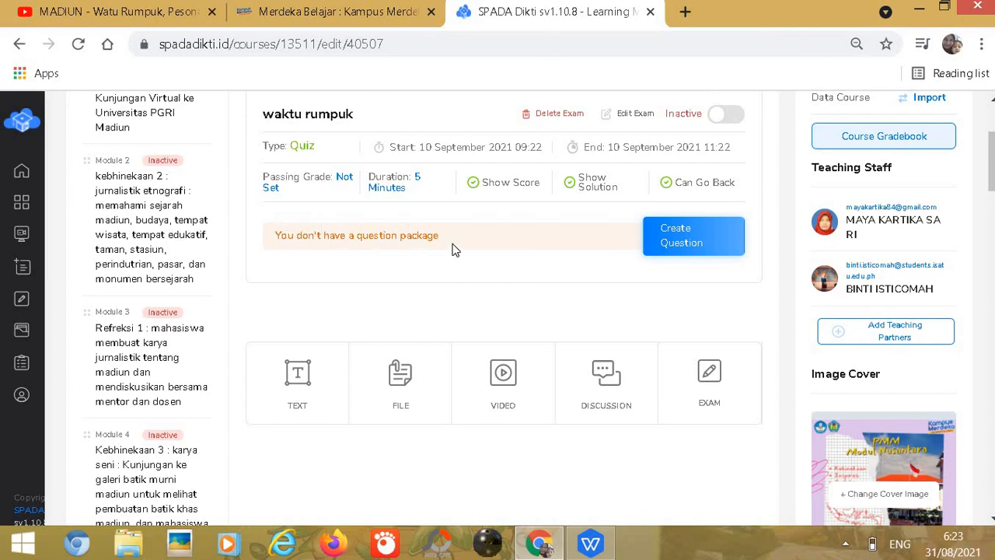
# Step: Create a question package for the "waktu rumpuk" exam and open it
pyautogui.click(708, 245)
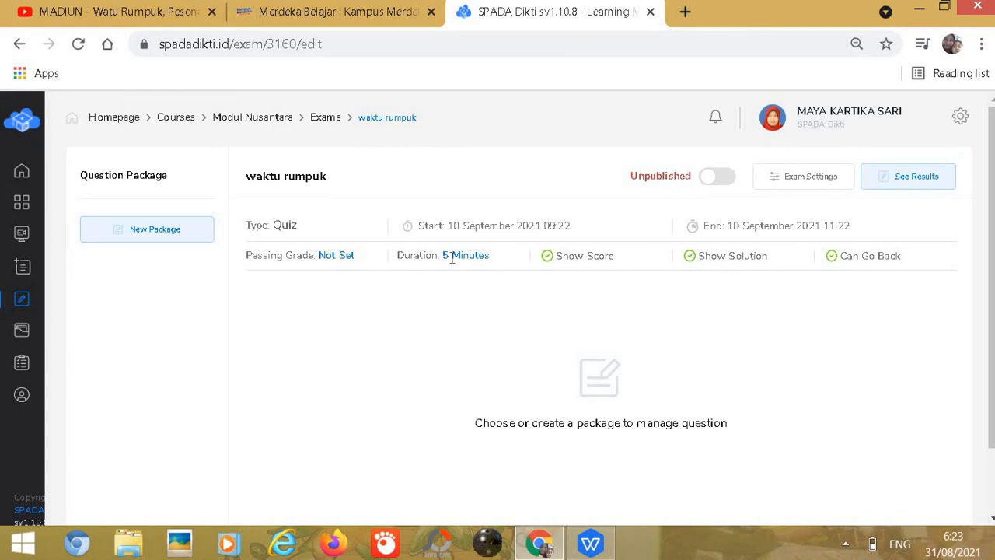
pyautogui.click(184, 235)
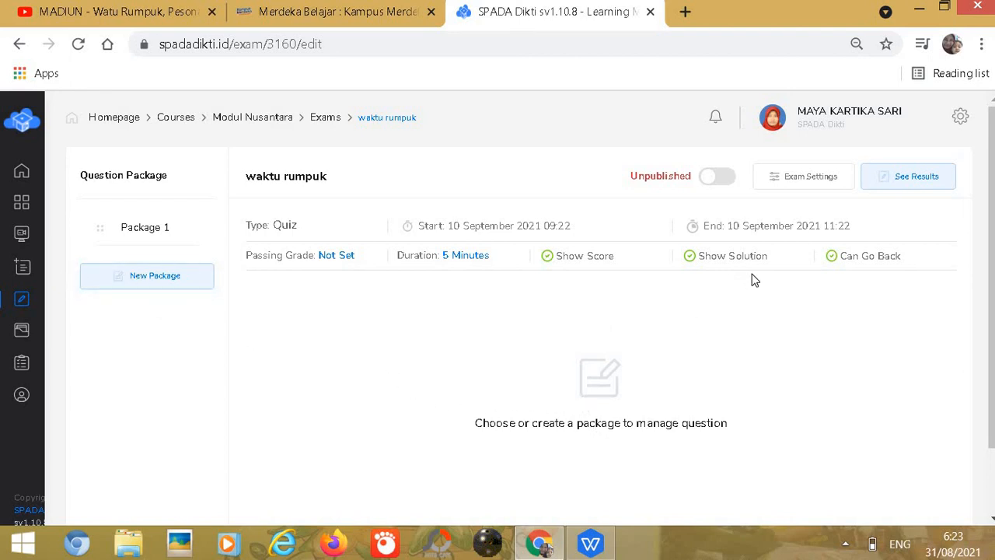
pyautogui.click(154, 230)
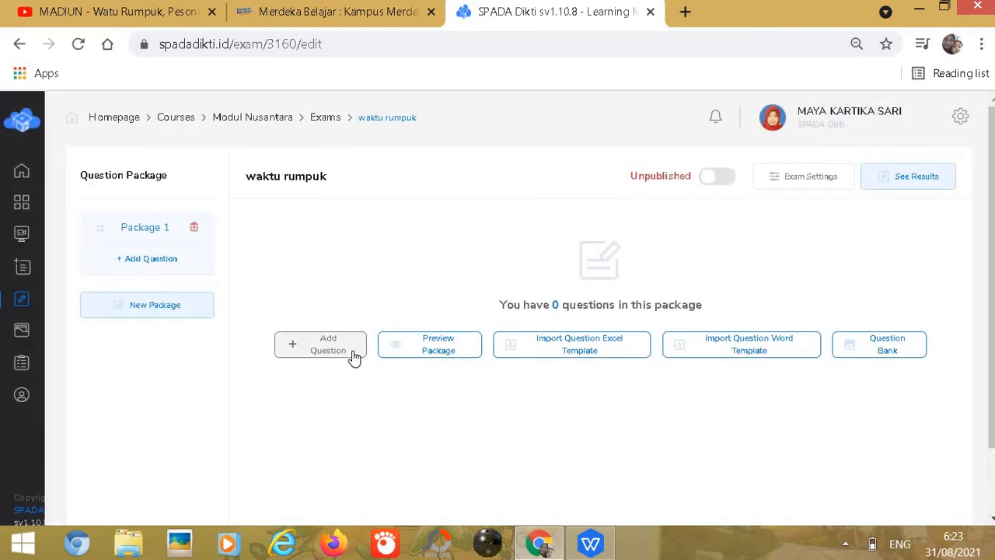
# Step: Add a multiple-choice question with the numbered text "1. dimana letak watu rumpuk" to Package 1 and save it
pyautogui.click(354, 357)
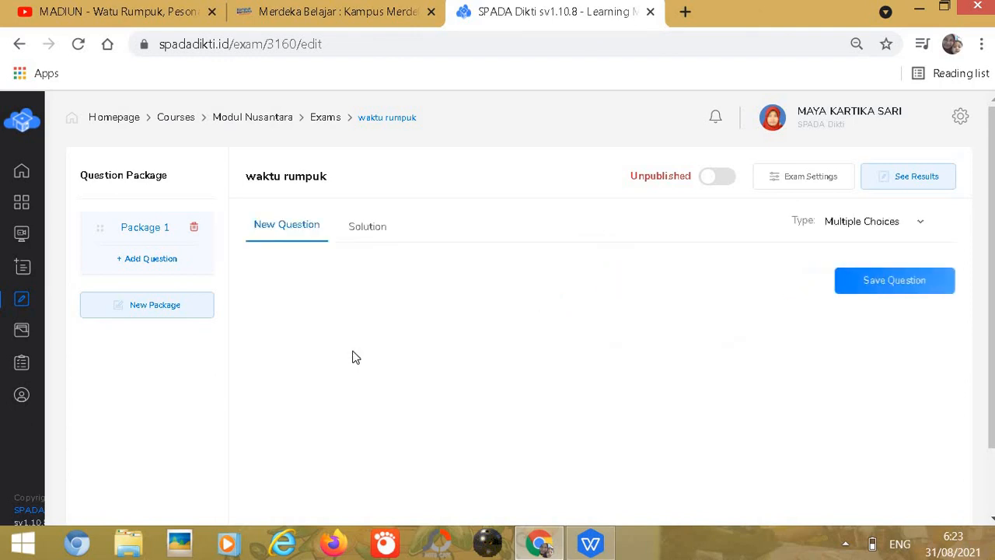
pyautogui.click(358, 347)
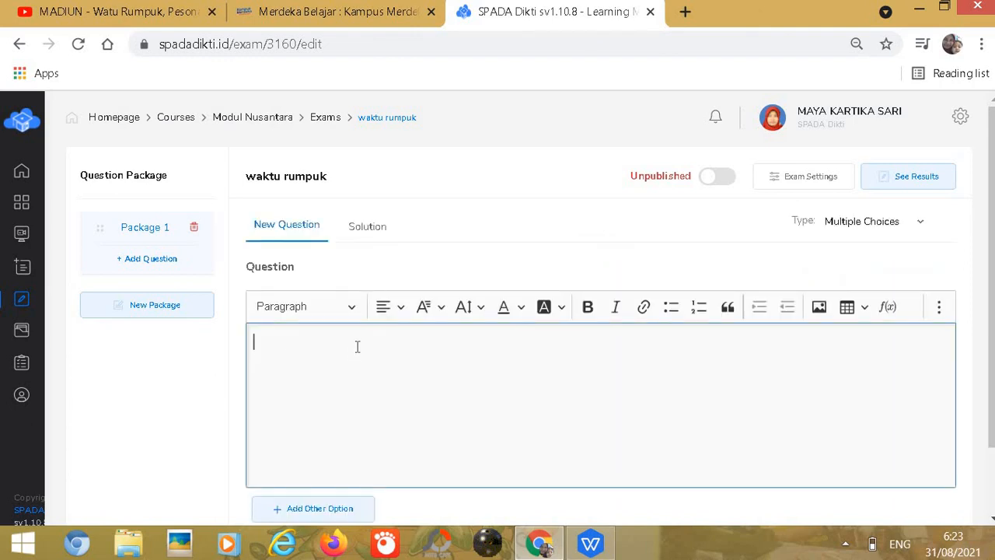
pyautogui.write('1. di')
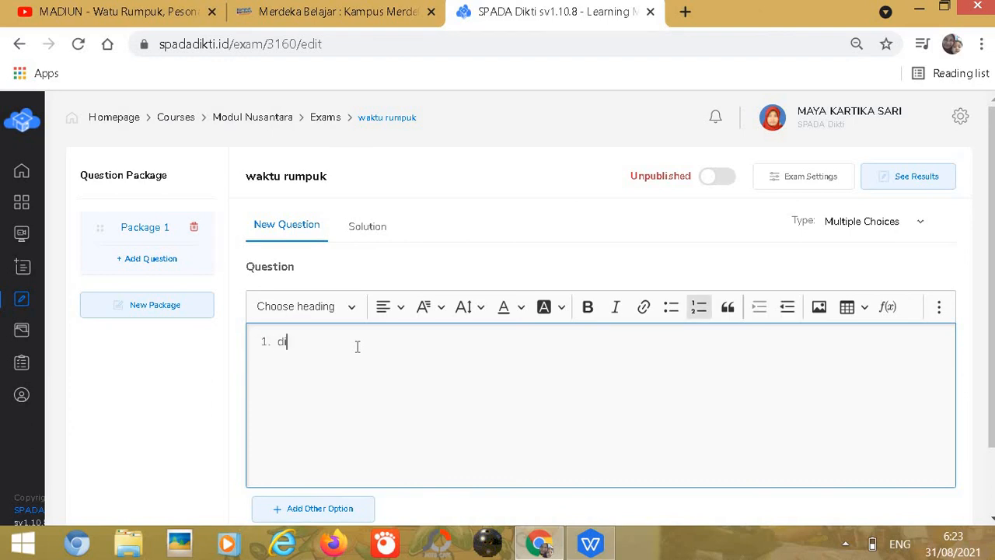
pyautogui.write('mana letak watu rum')
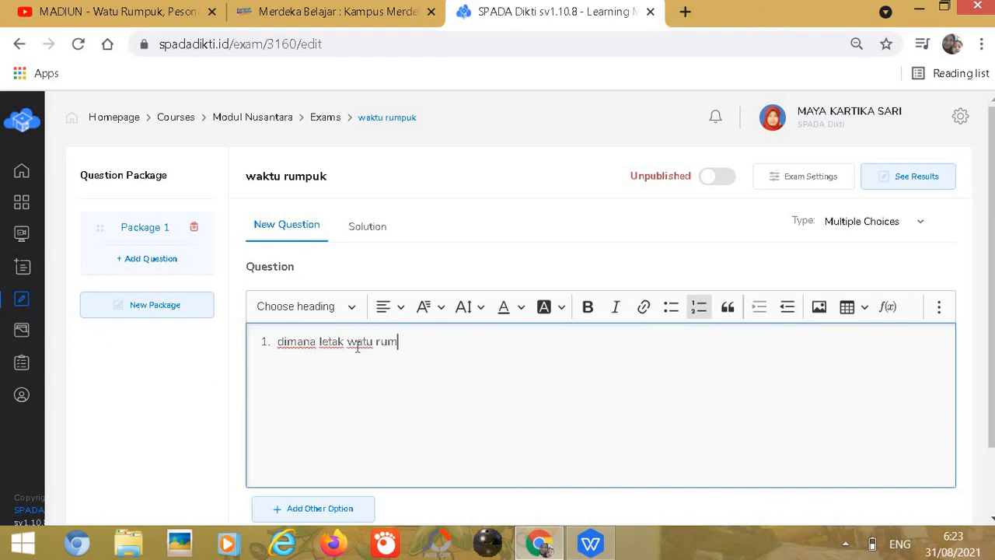
pyautogui.write('puk')
pyautogui.scroll(-1, 566, 509)
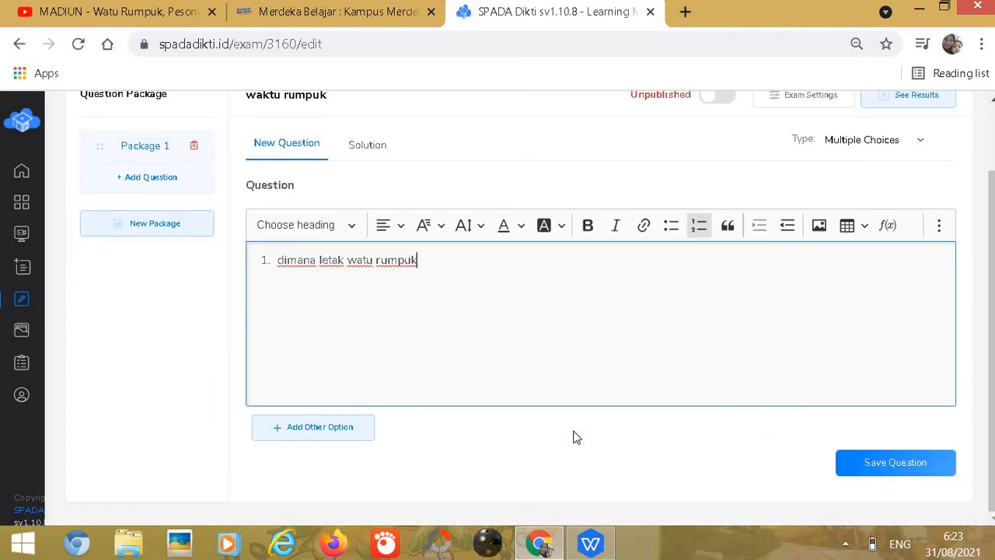
pyautogui.click(907, 467)
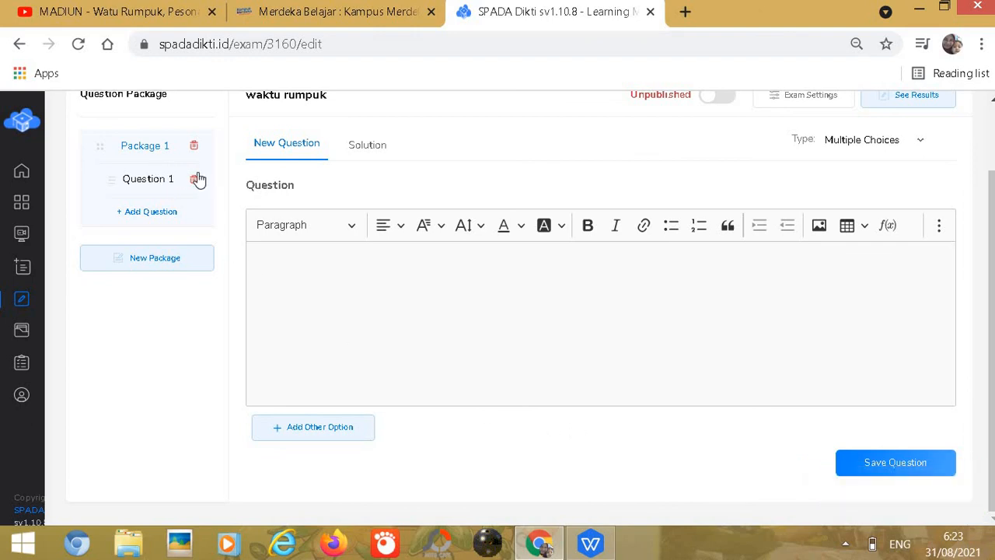
# Step: Reopen Question 1 and enter "madiun" as its solution
pyautogui.click(147, 181)
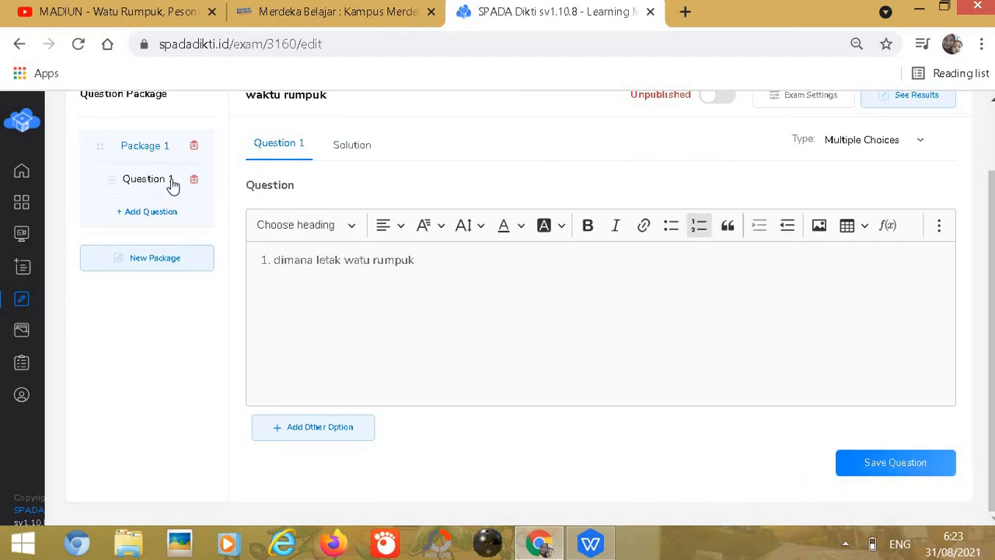
pyautogui.click(352, 147)
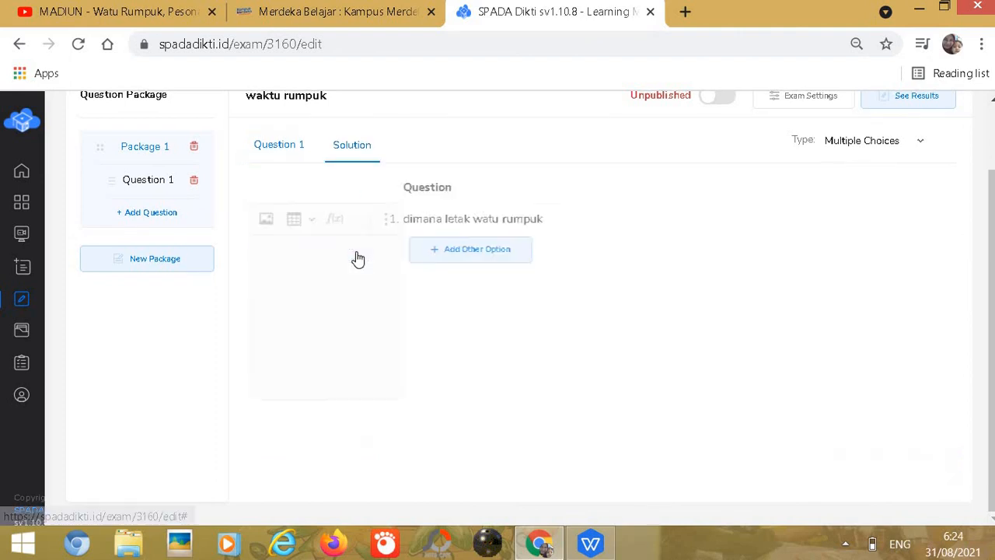
pyautogui.click(355, 261)
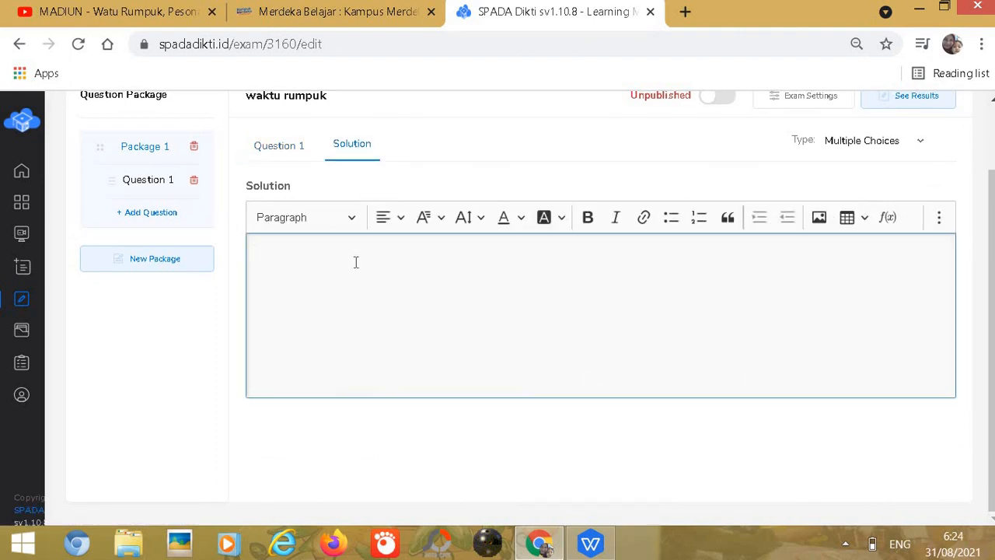
pyautogui.write('madiun')
pyautogui.click(908, 456)
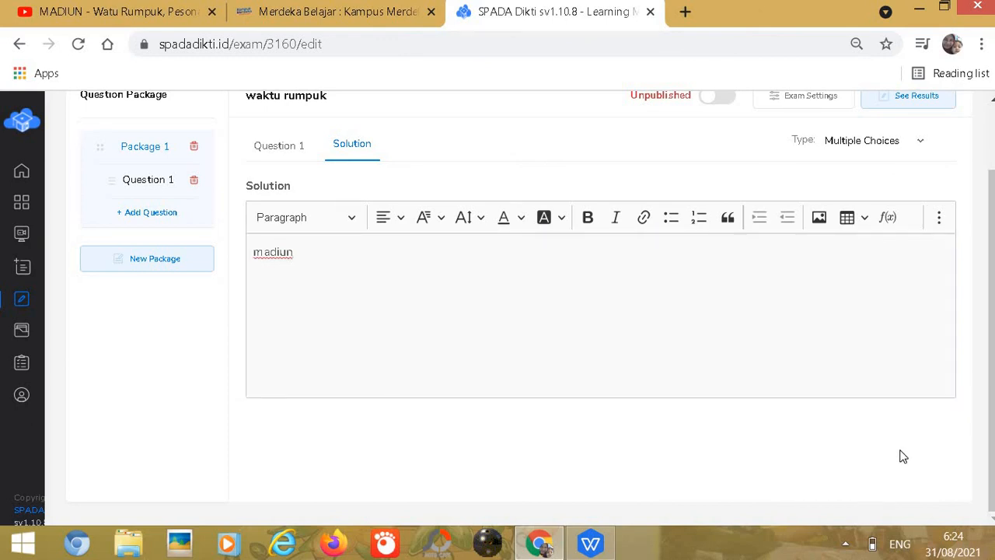
# Step: Add a second multiple-choice question to Package 1 with the text "2. apa keistimewaan watu rumpuk" and save it
pyautogui.scroll(1, 903, 456)
pyautogui.scroll(-1, 900, 449)
pyautogui.click(149, 214)
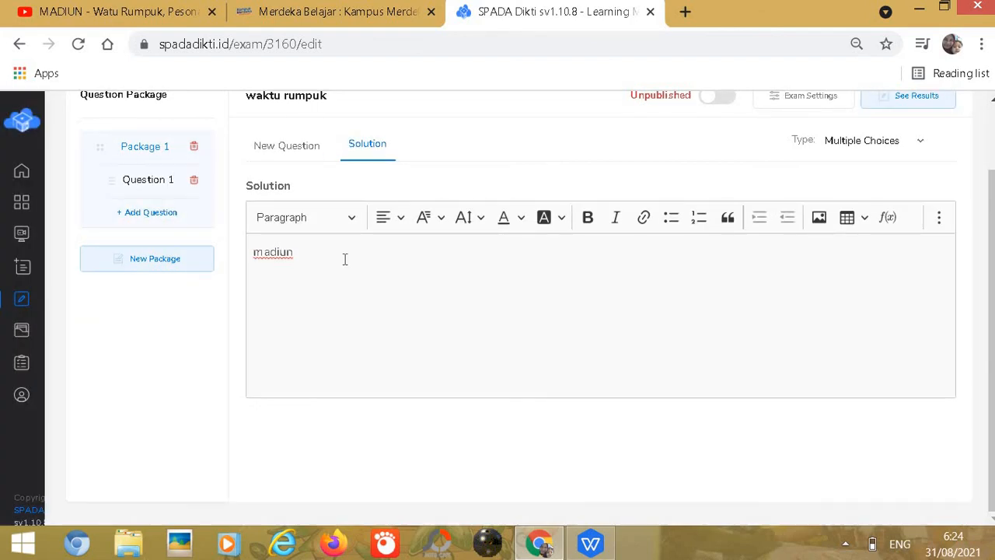
pyautogui.click(283, 151)
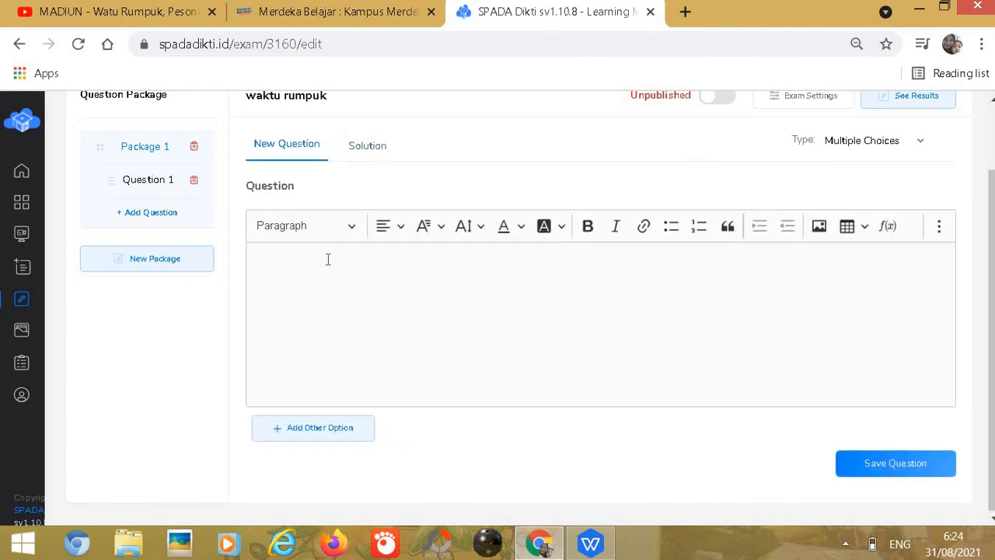
pyautogui.click(327, 259)
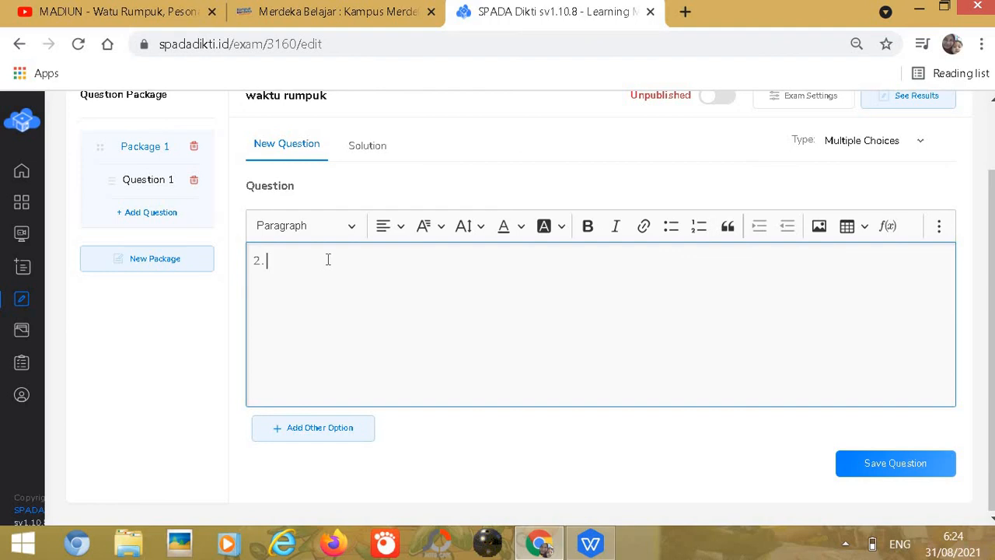
pyautogui.write('2. apa keistimewaan watu rumpuk')
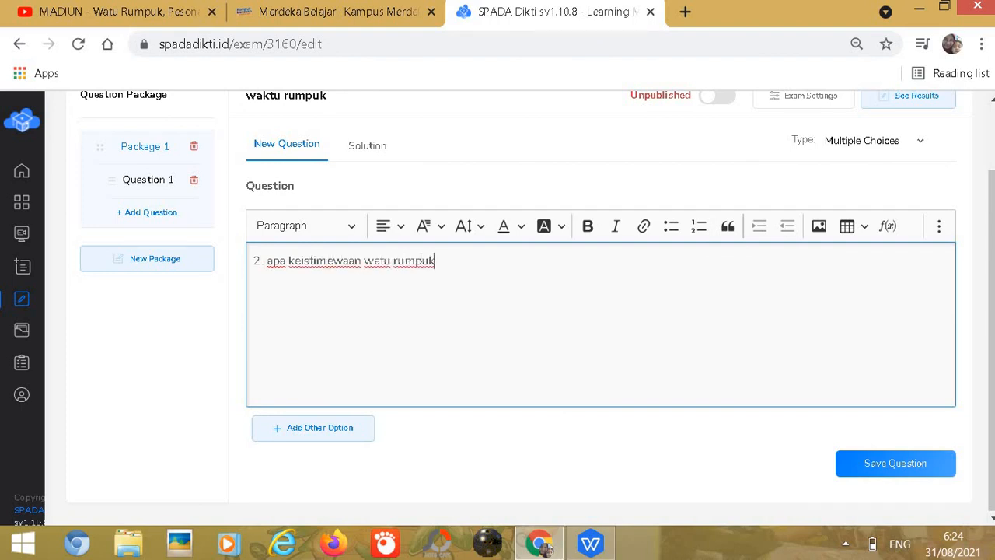
pyautogui.click(858, 468)
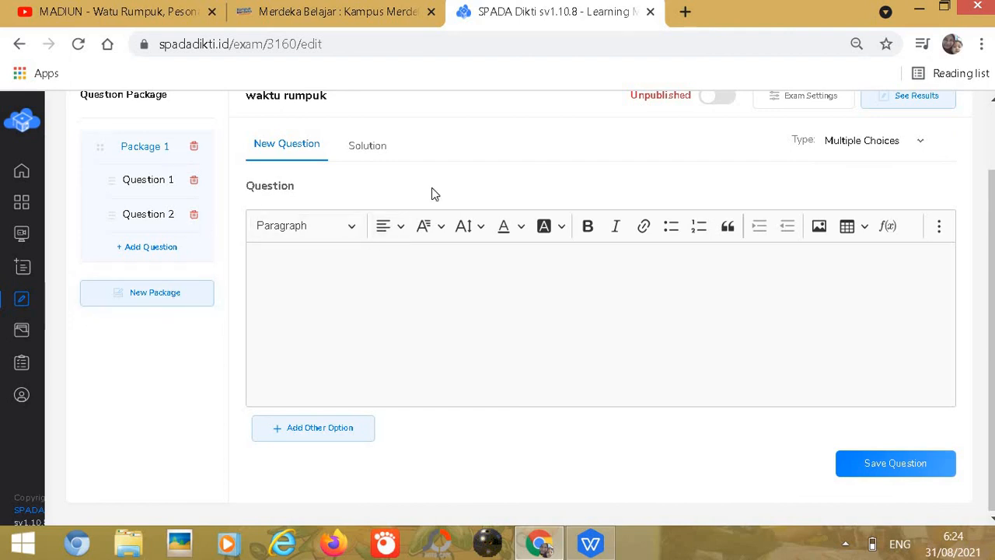
# Step: Leave the exam editor and return to the Kebhinekaan 9 module of the Modul Nusantara course
pyautogui.scroll(2, 629, 251)
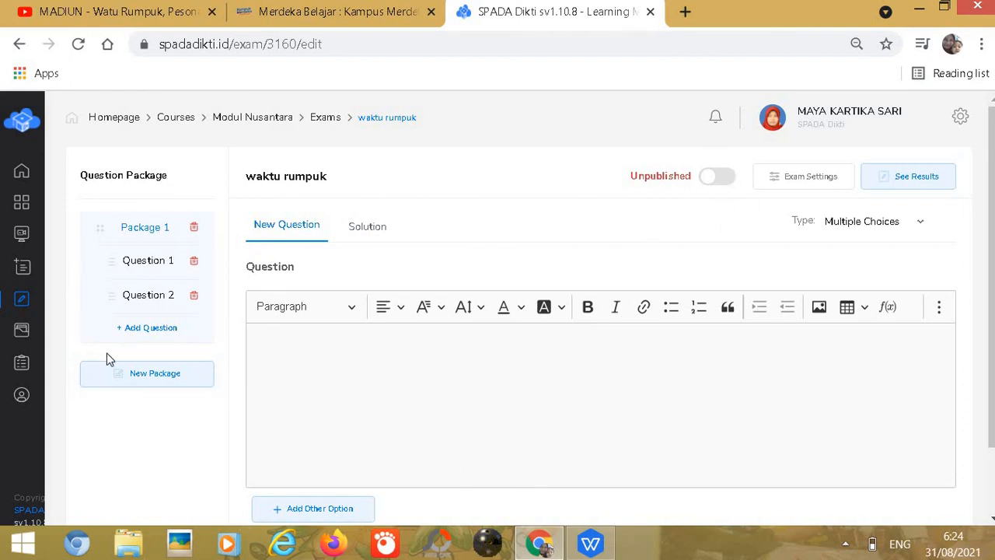
pyautogui.moveTo(22, 288)
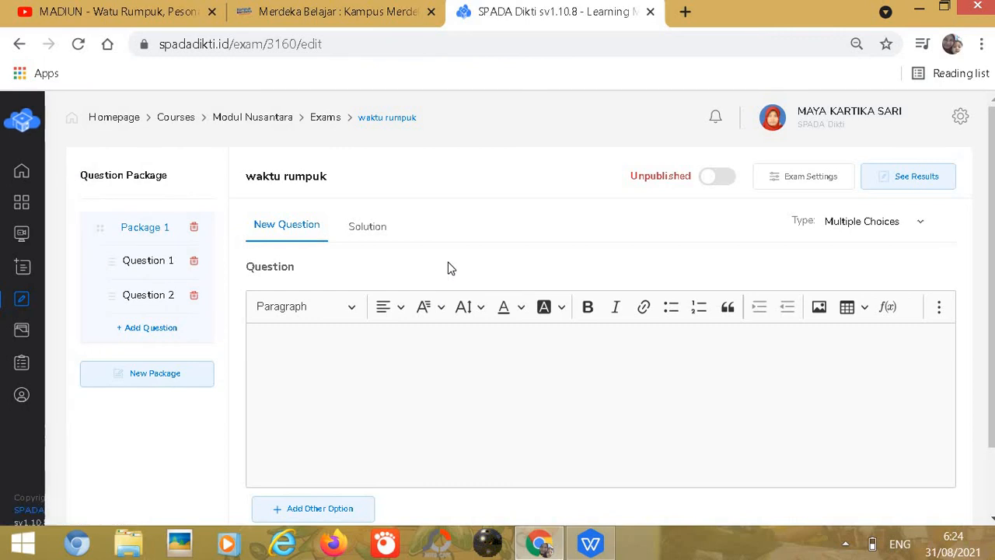
pyautogui.click(21, 45)
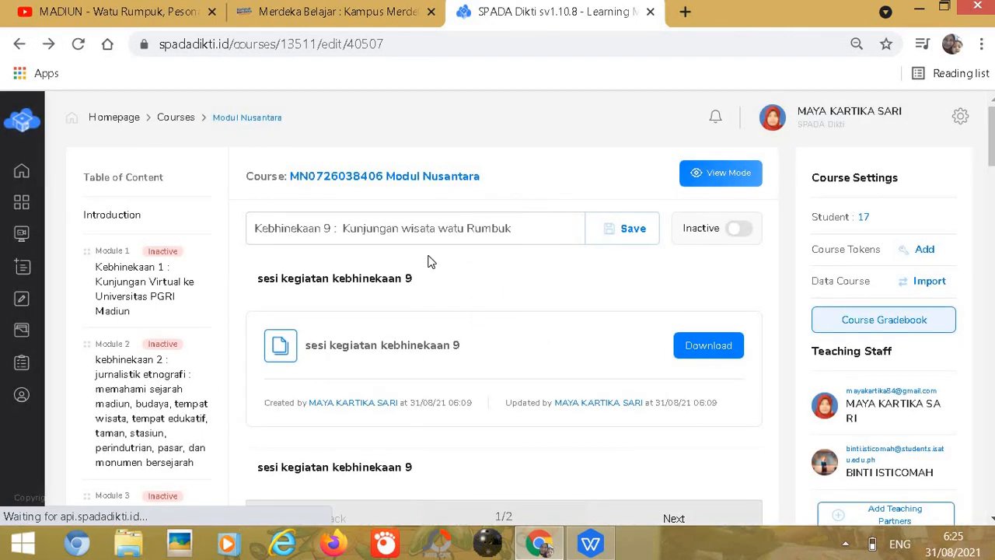
# Step: Minimize the browser and WPS Office windows to get back to the desktop
pyautogui.moveTo(312, 293)
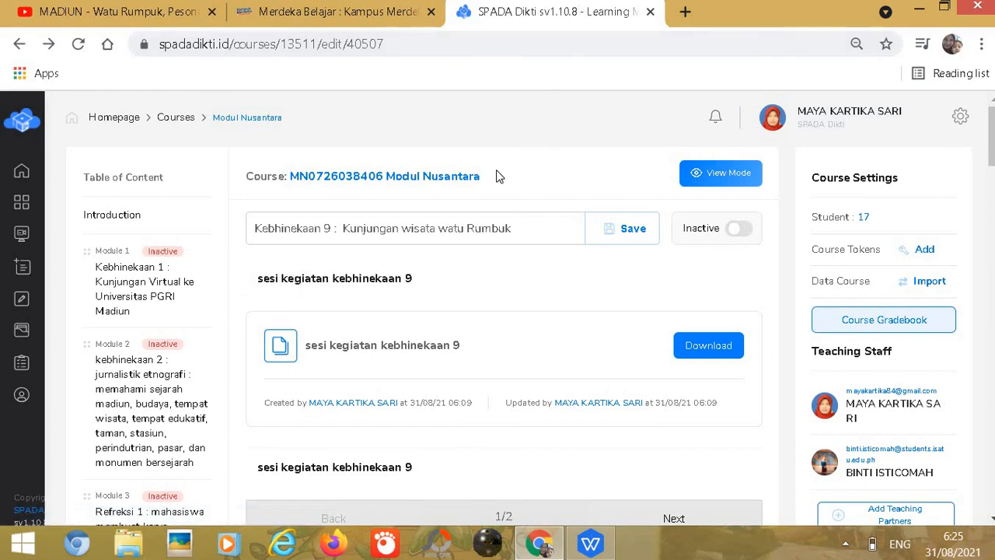
pyautogui.click(918, 12)
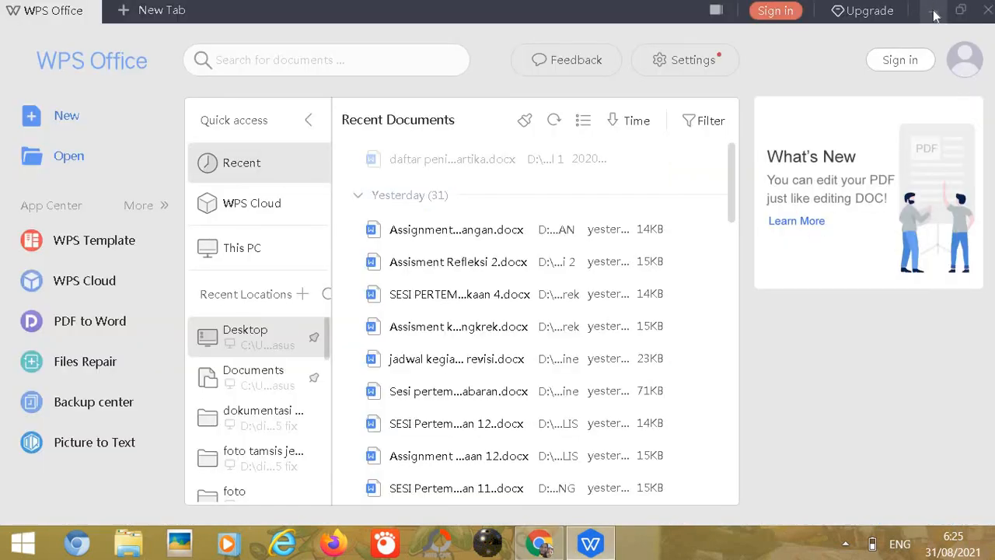
pyautogui.click(935, 17)
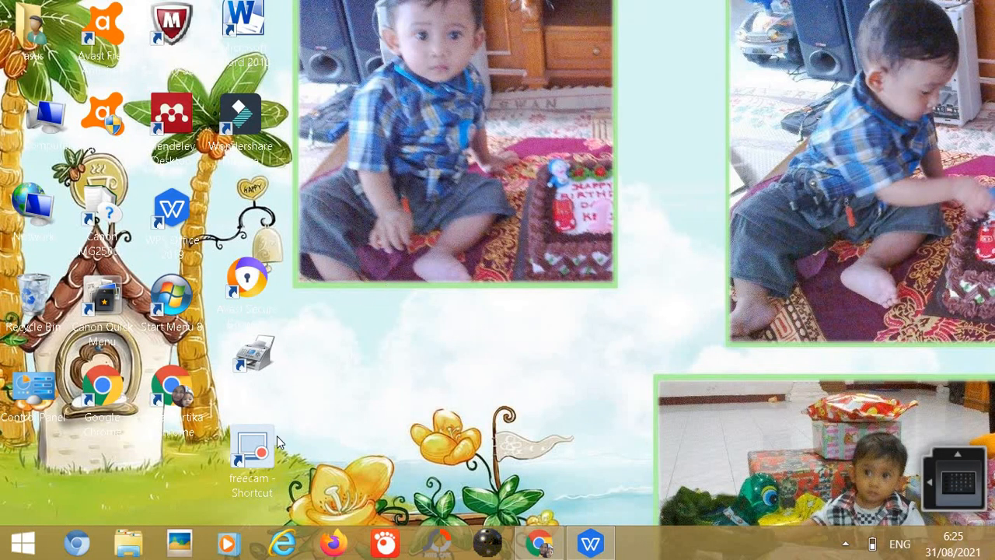